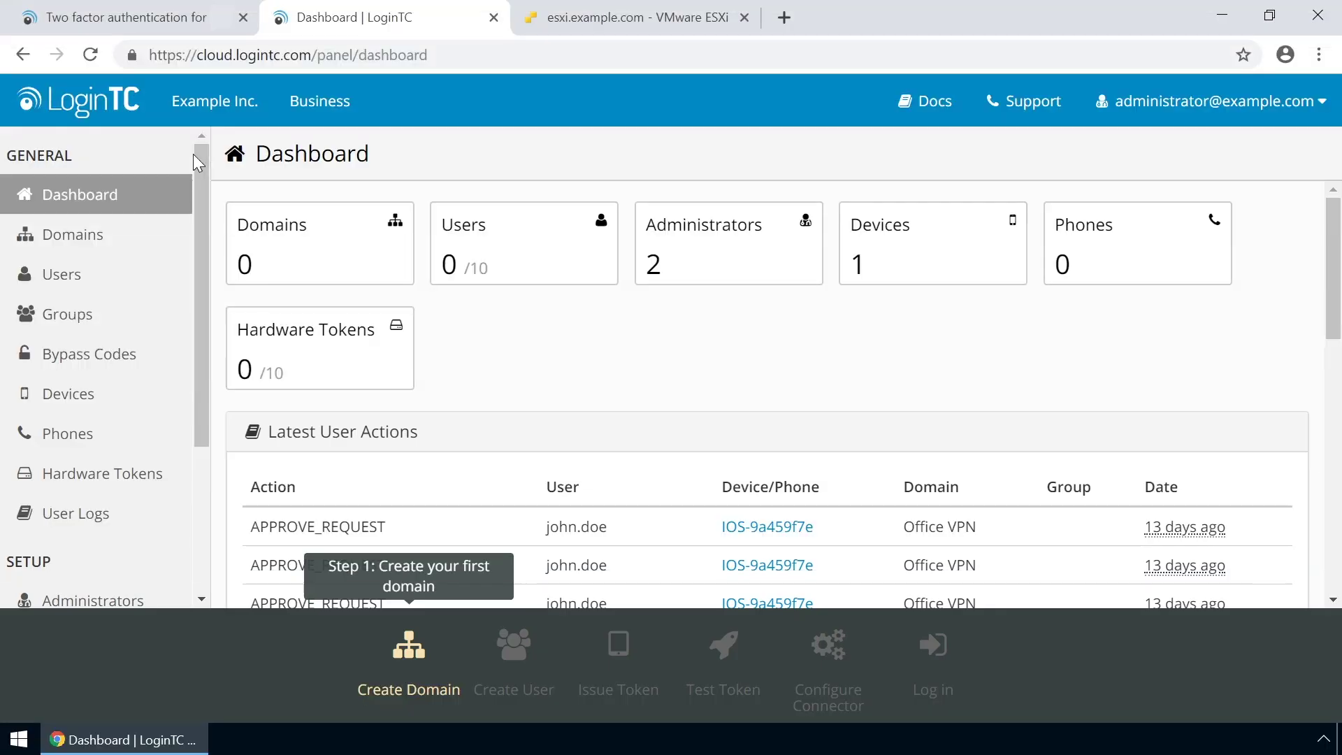
# Create the domain 'Example Inc. Secure Access' with the company logo from Documents as its icon.
pyautogui.click(101, 236)
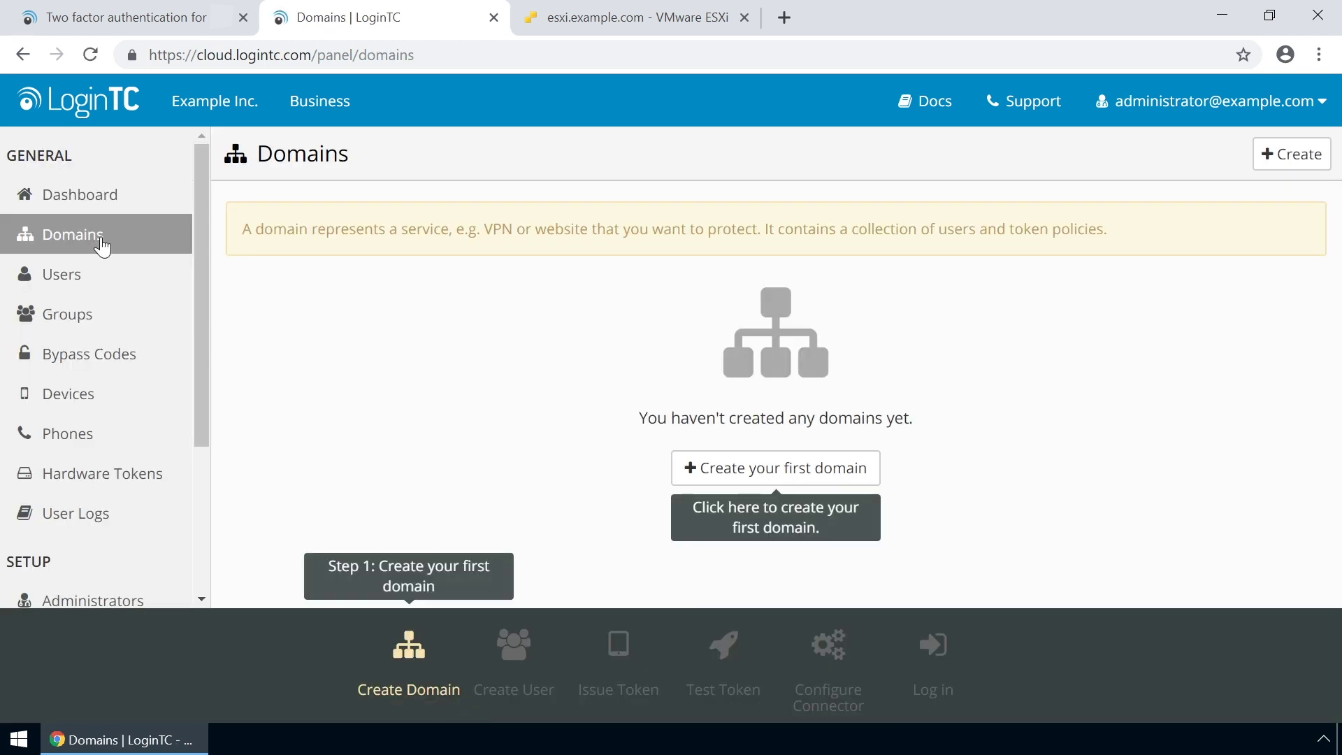
pyautogui.click(766, 468)
pyautogui.write('Example Inc. Secure Access')
pyautogui.click(652, 337)
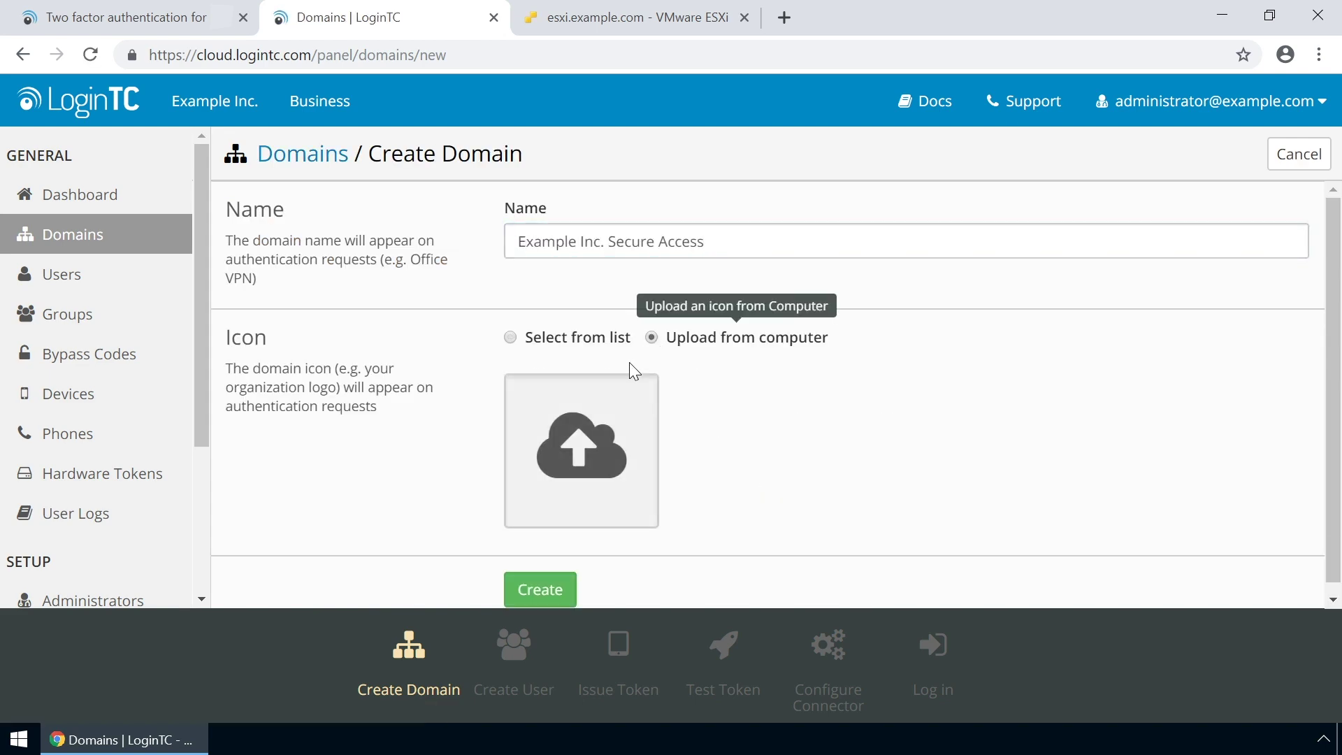
pyautogui.click(591, 451)
pyautogui.doubleClick(619, 148)
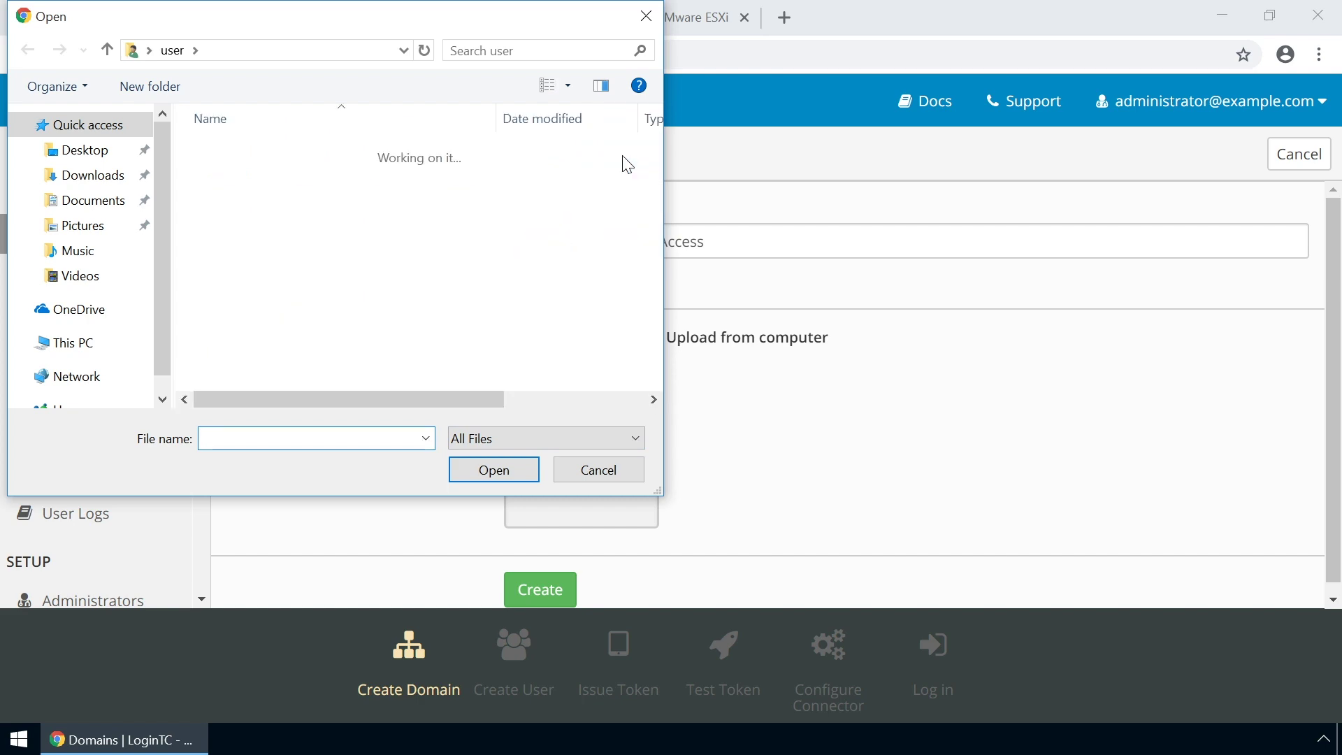
pyautogui.doubleClick(245, 174)
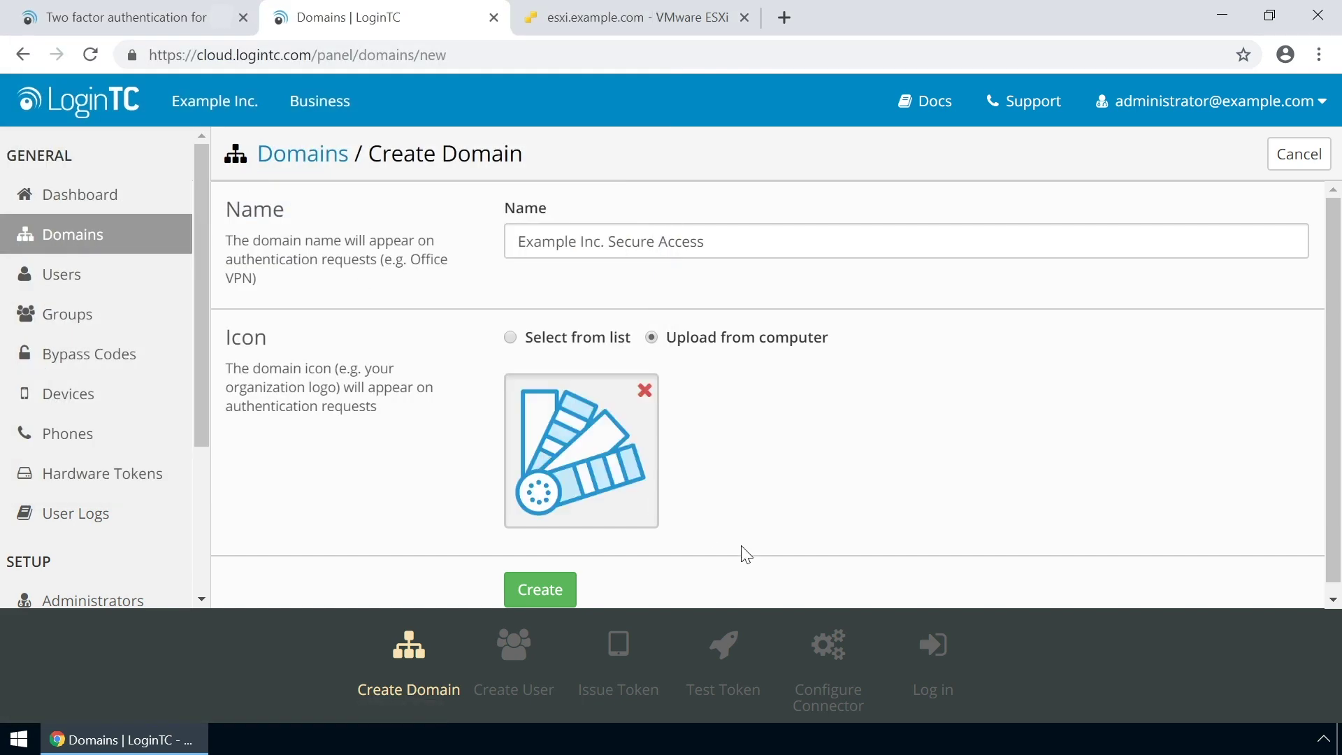
pyautogui.click(540, 589)
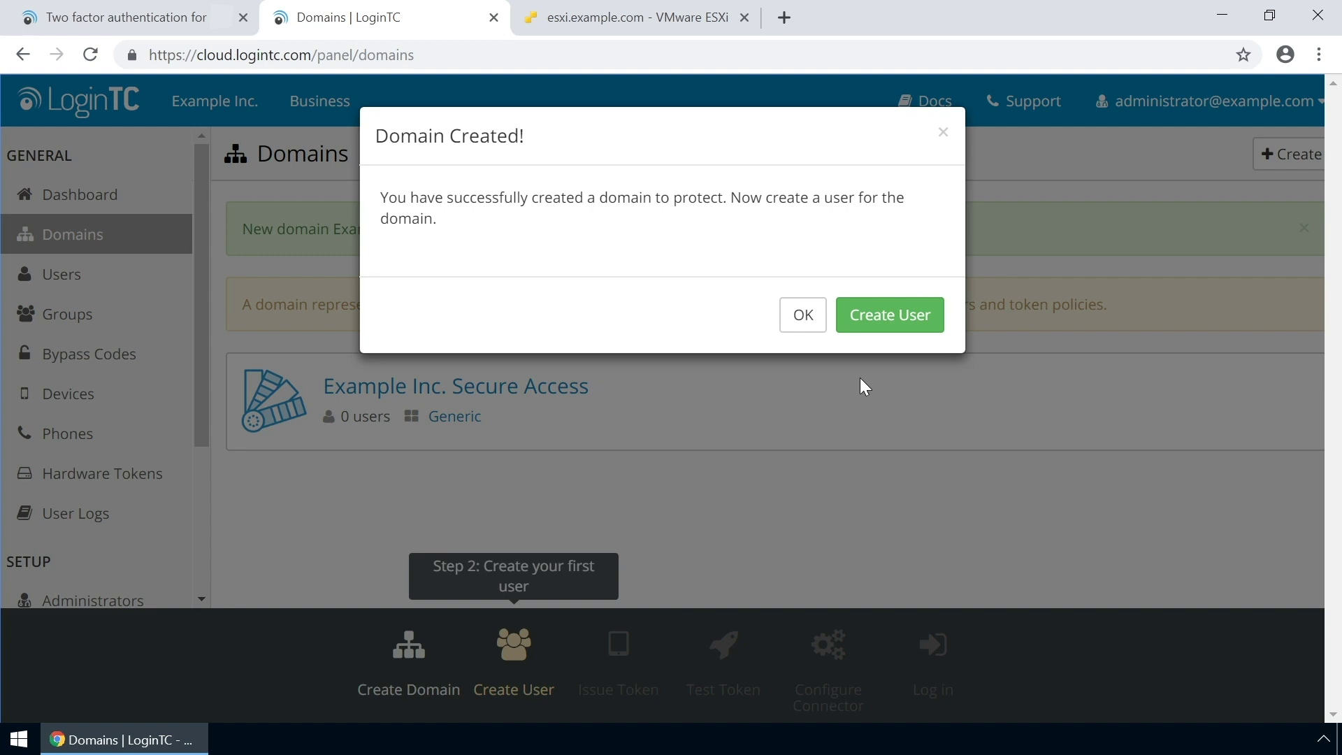
# Dismiss the Domain Created! confirmation with OK.
pyautogui.click(803, 314)
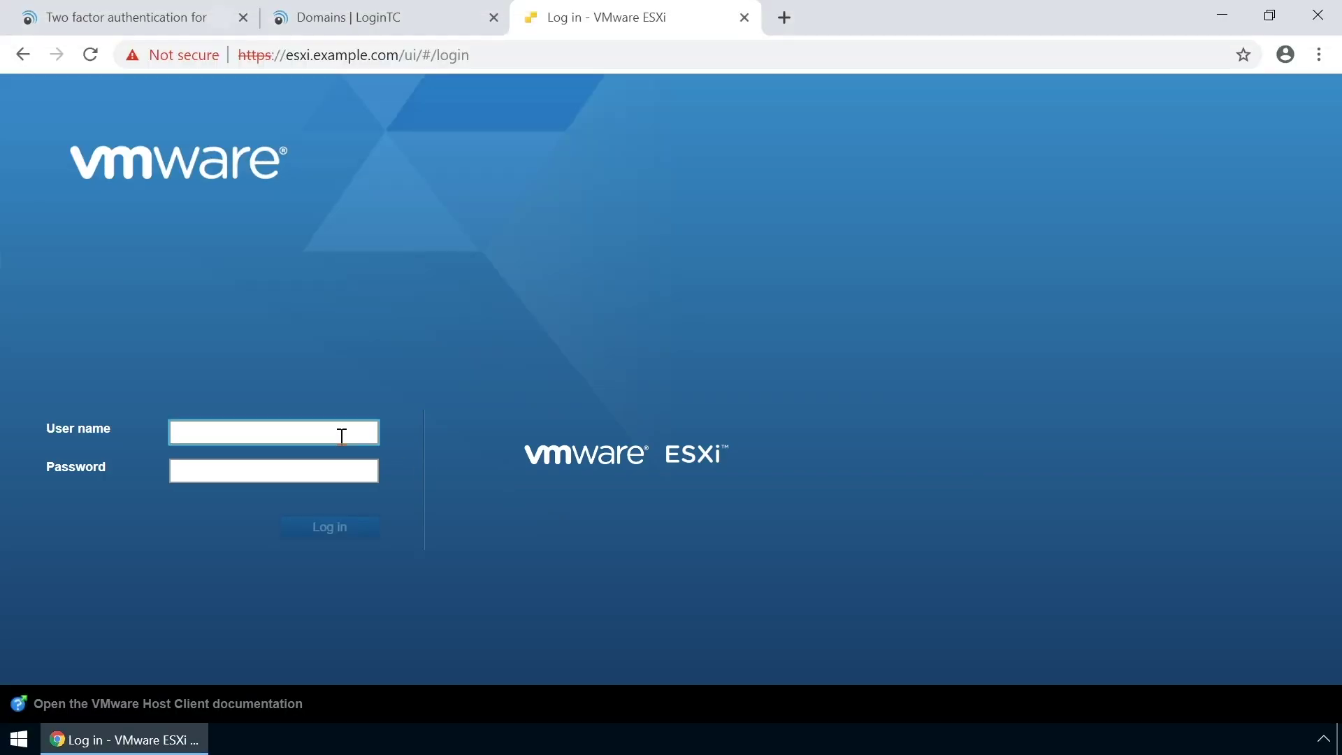
pyautogui.write('root')
# Sign in to the ESXi host as root and start a Deploy from OVF/OVA virtual machine.
pyautogui.click(334, 469)
pyautogui.click(330, 526)
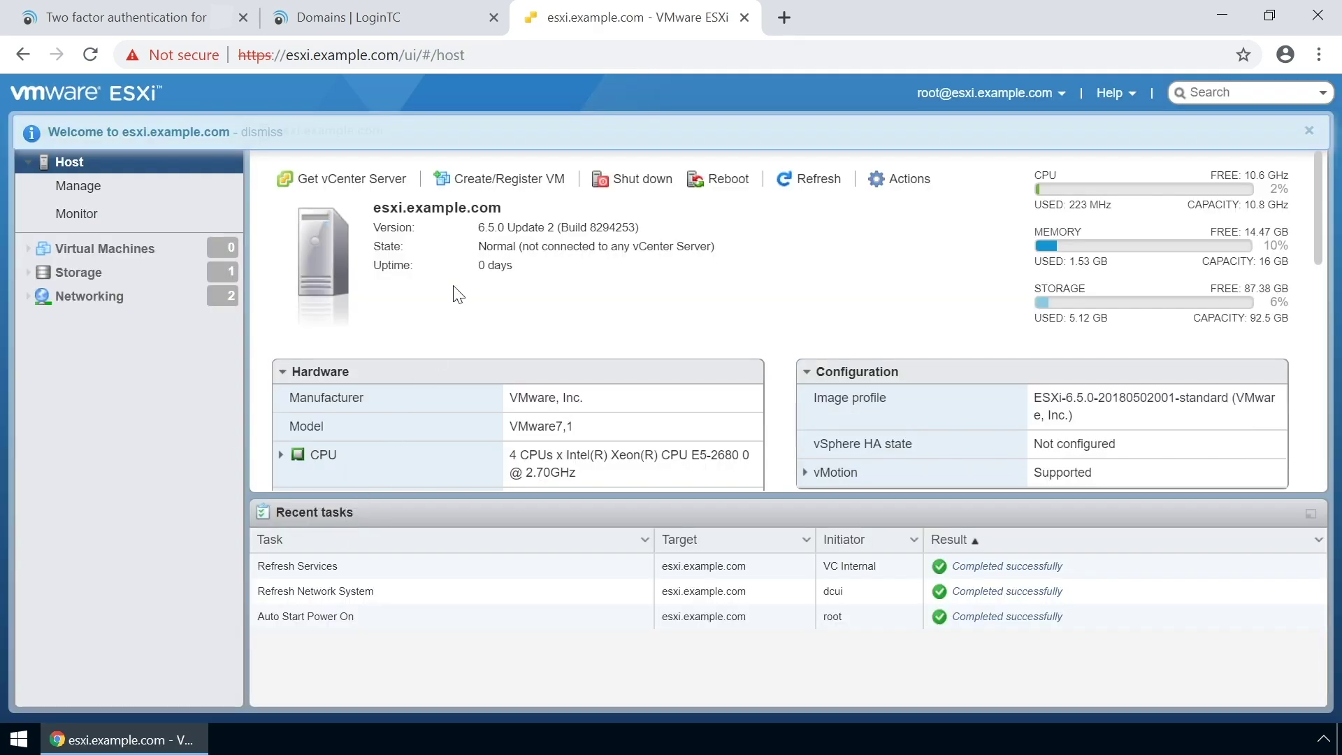
pyautogui.click(503, 178)
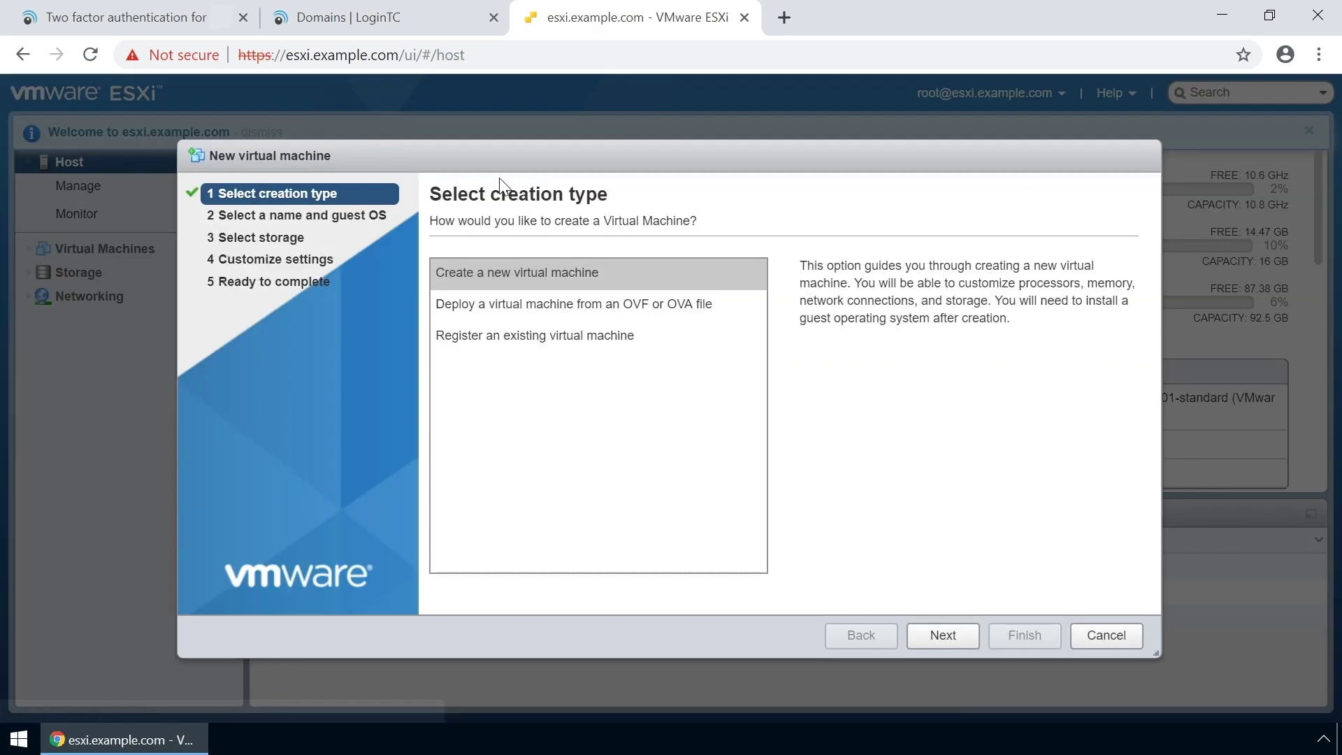
pyautogui.click(533, 298)
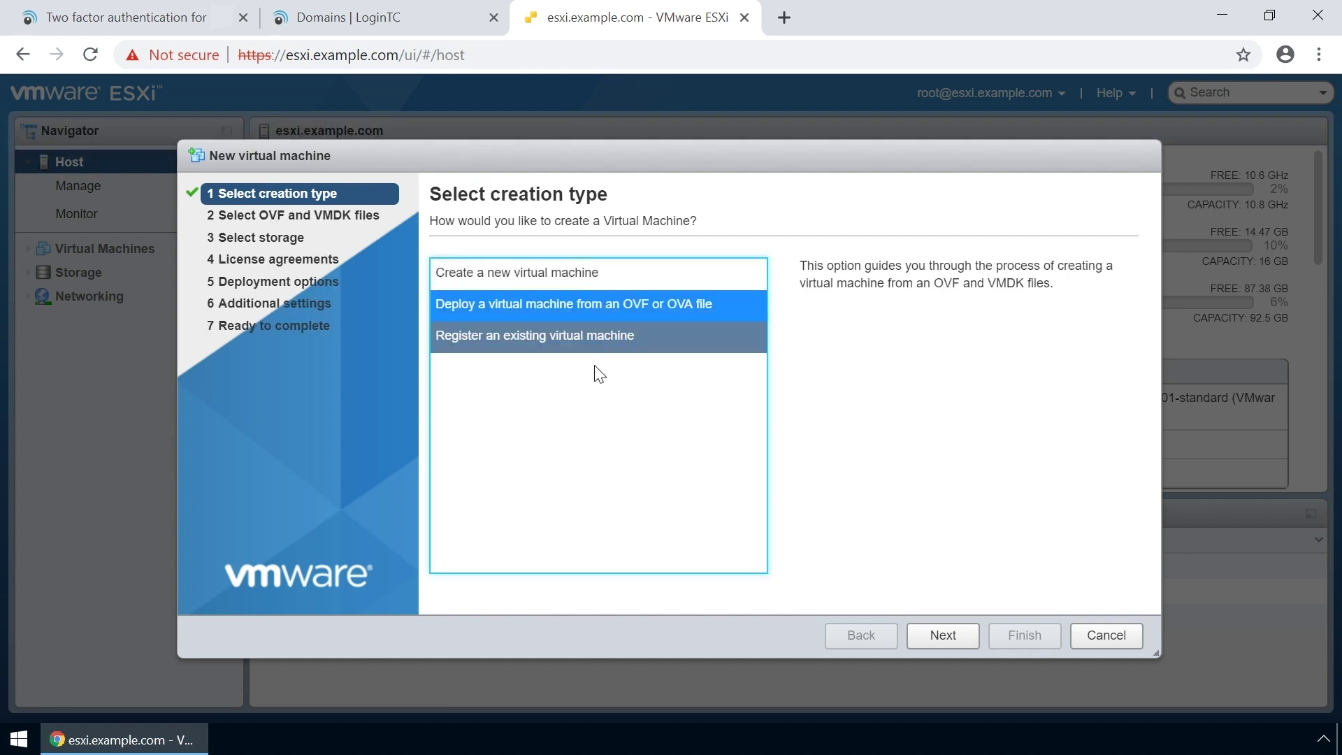
pyautogui.click(942, 635)
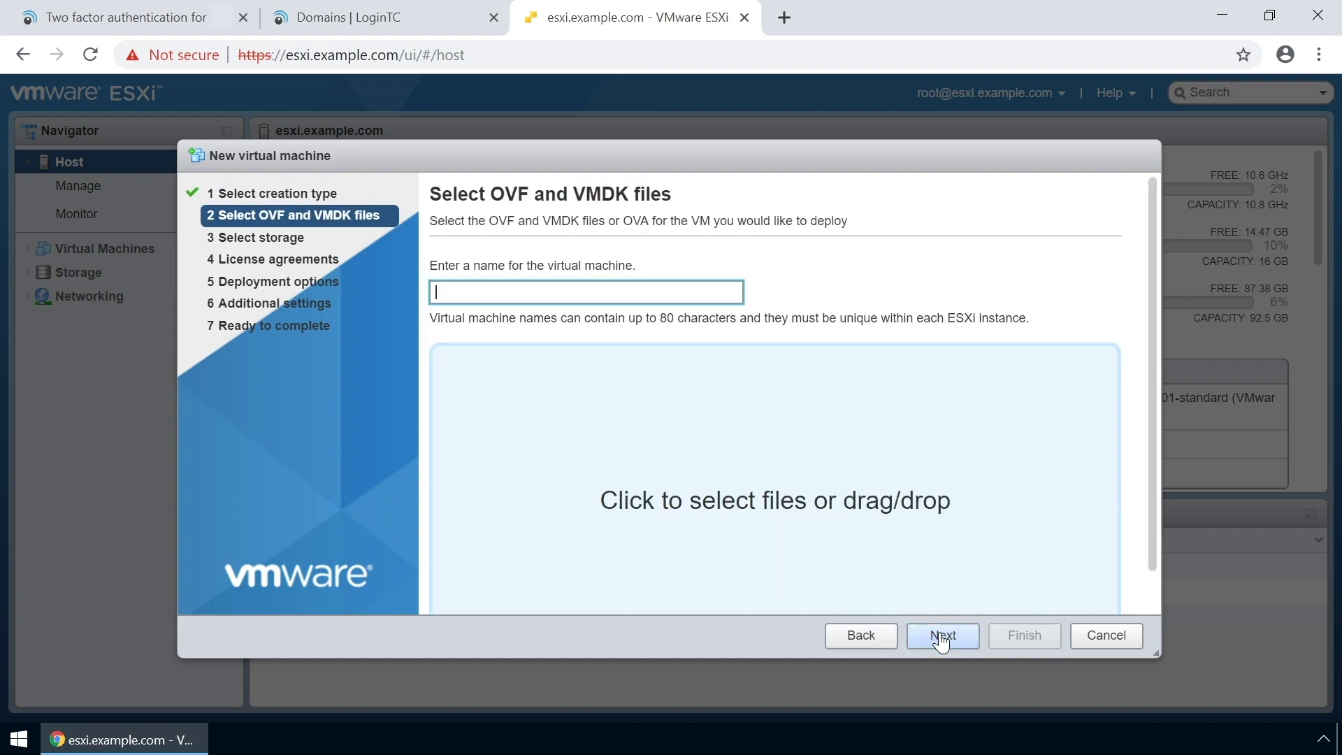
# Add the connector .ovf and .vmdk files and name the VM logintc-radius-connector-2.6.2.
pyautogui.click(806, 502)
pyautogui.click(345, 154)
pyautogui.keyDown('ctrl'); pyautogui.click(309, 173); pyautogui.keyUp('ctrl')
pyautogui.keyDown('shift'); pyautogui.click(332, 195); pyautogui.keyUp('shift')
pyautogui.click(494, 470)
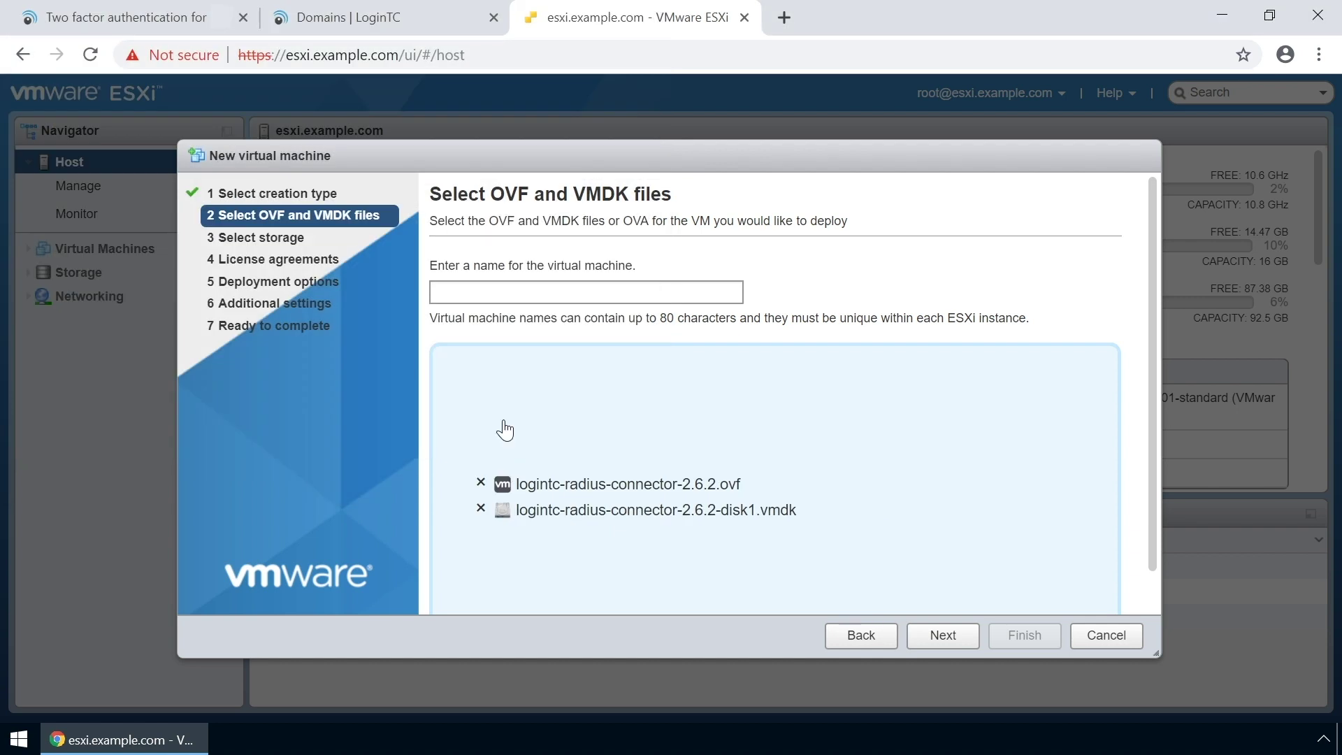
pyautogui.click(587, 293)
pyautogui.write('logintc-radius')
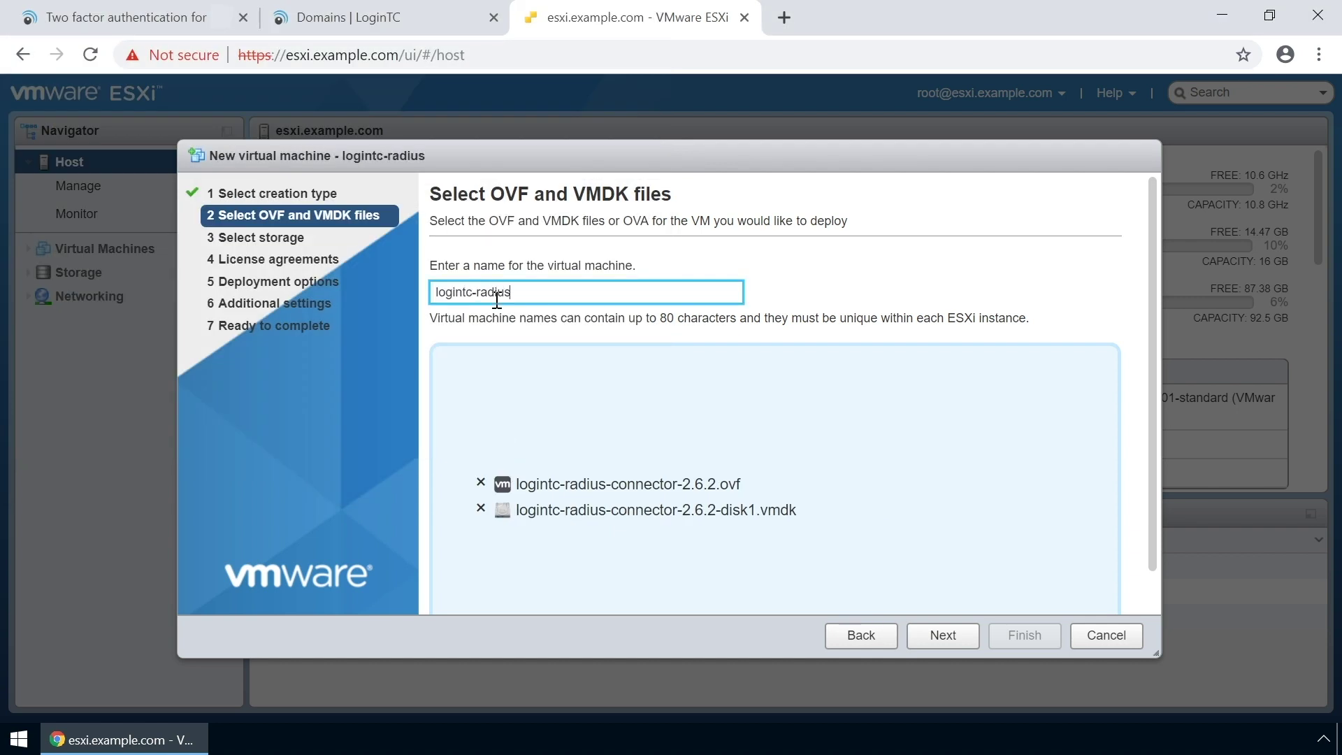
pyautogui.write('-connector-2.6.2')
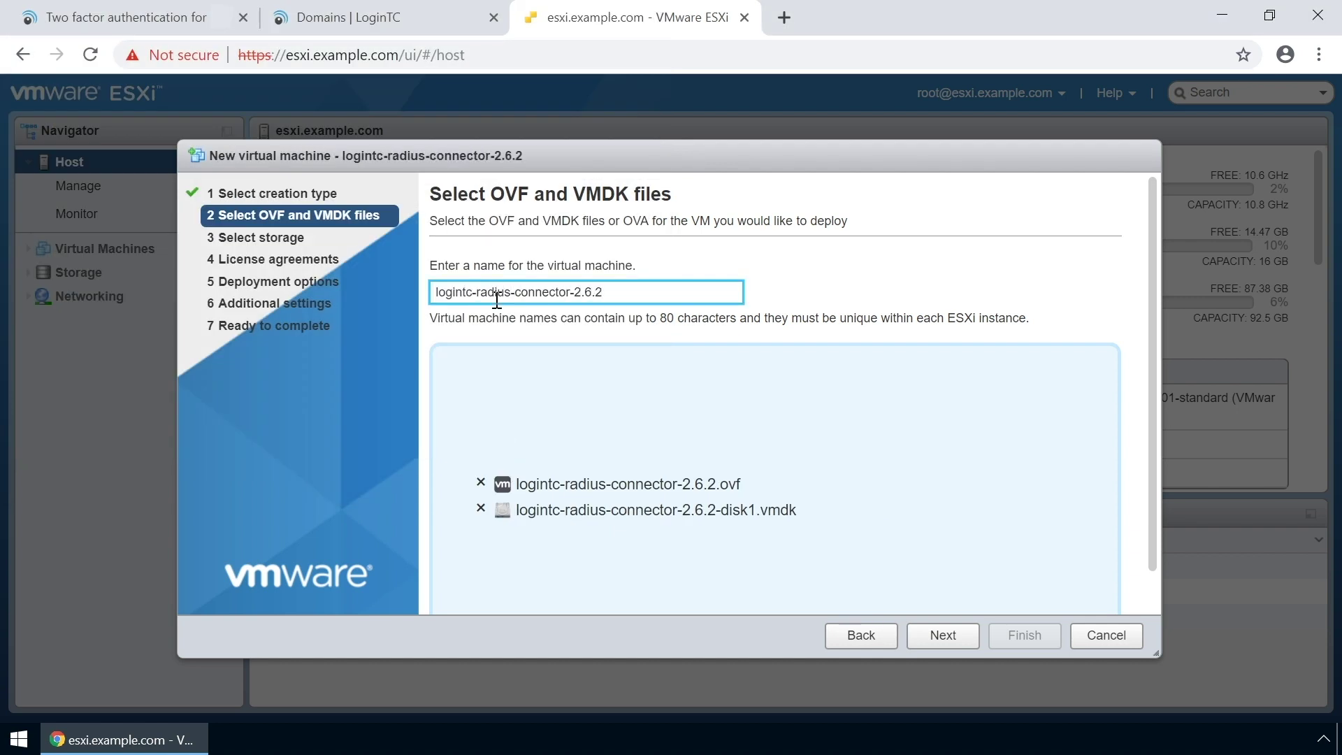
# Place the VM on datastore1 with thick disk provisioning and reach the review summary.
pyautogui.click(943, 635)
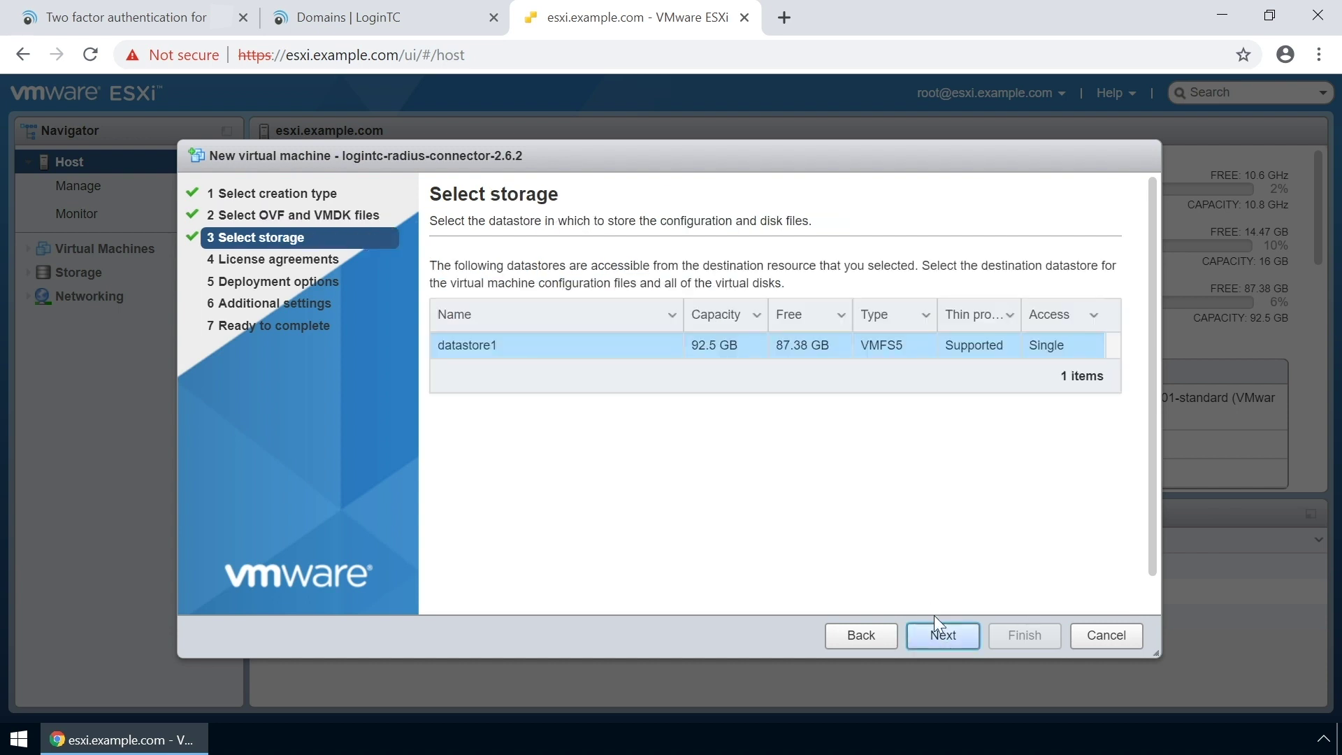
pyautogui.click(941, 633)
pyautogui.click(718, 322)
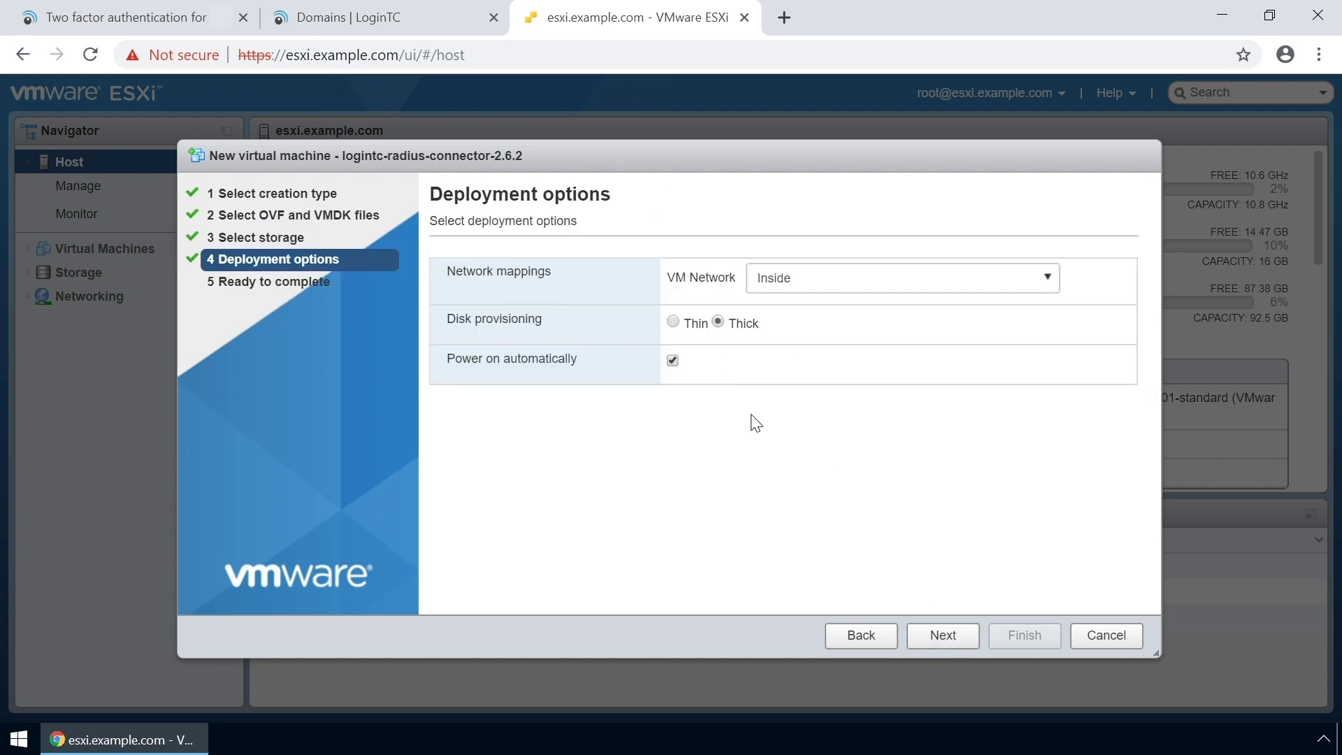
pyautogui.click(947, 625)
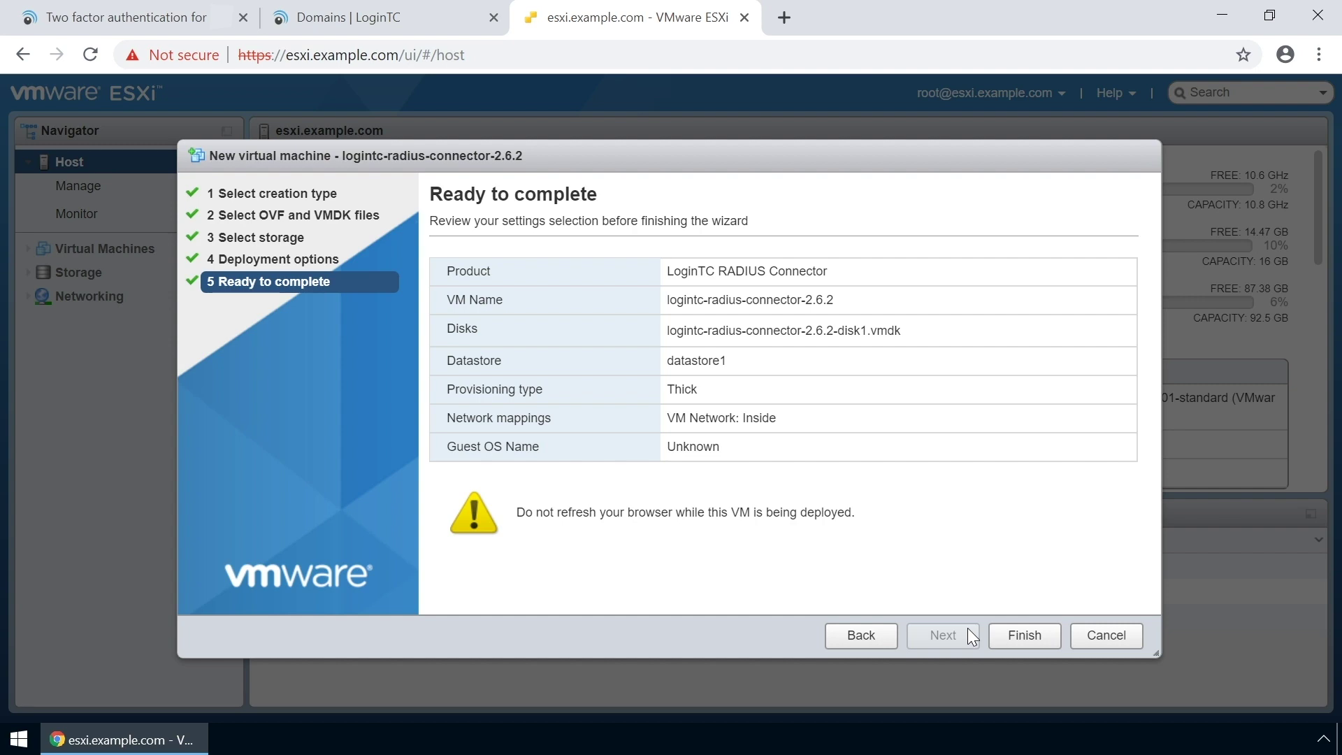
# Deploy the connector VM, then open its details and launch its console in a window.
pyautogui.click(1024, 635)
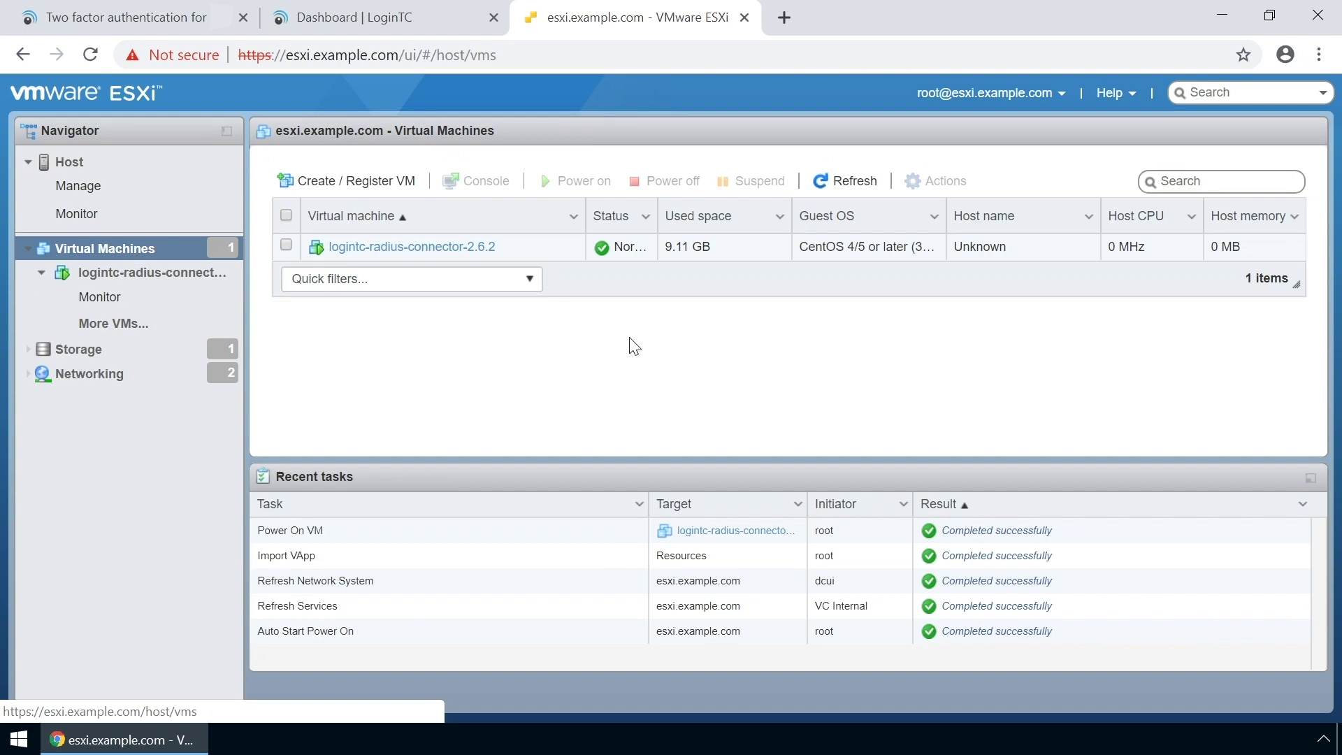
pyautogui.click(1309, 477)
pyautogui.click(425, 247)
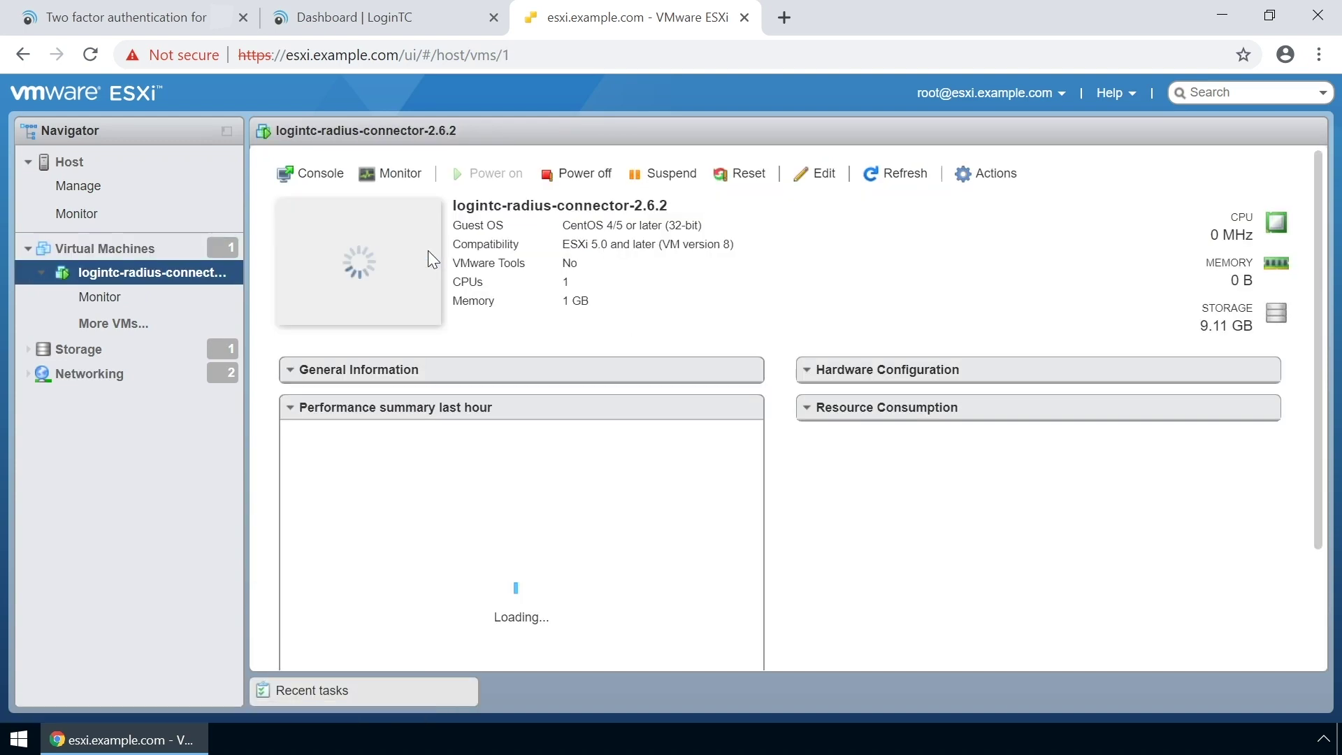
pyautogui.click(312, 173)
pyautogui.click(347, 196)
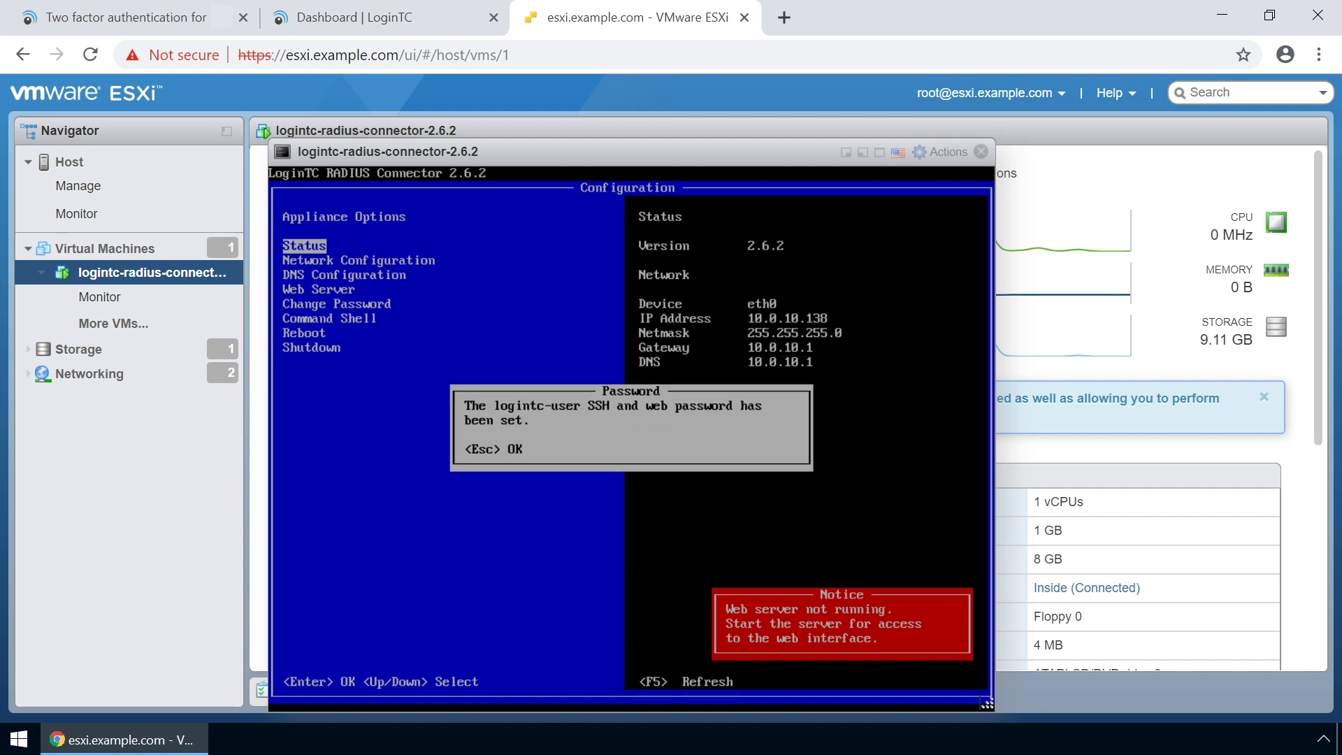
pyautogui.press('Return')
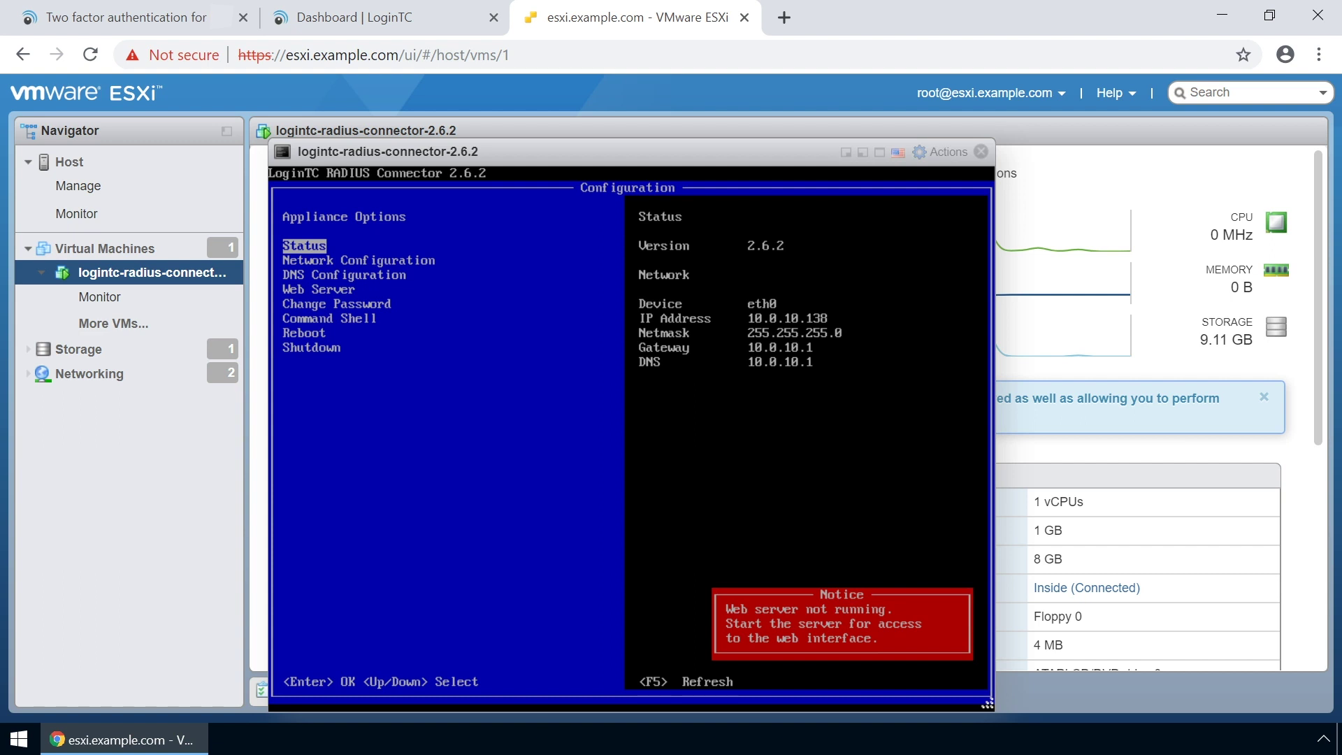
# Confirm the logintc-user password and set static IP 10.0.10.162 with netmask and gateway.
pyautogui.press('Down')
pyautogui.press('Return')
pyautogui.press('Down')
pyautogui.press('space')
pyautogui.write('10.0.10.162')
pyautogui.press('Tab')
pyautogui.write('255.255.255.0')
pyautogui.press('Tab')
pyautogui.write('10.0.10.116')
pyautogui.press('F8')
pyautogui.press('Escape')
pyautogui.press('Escape')
# Switch DNS to manual with primary server 8.8.8.8.
pyautogui.press('Down')
pyautogui.press('Return')
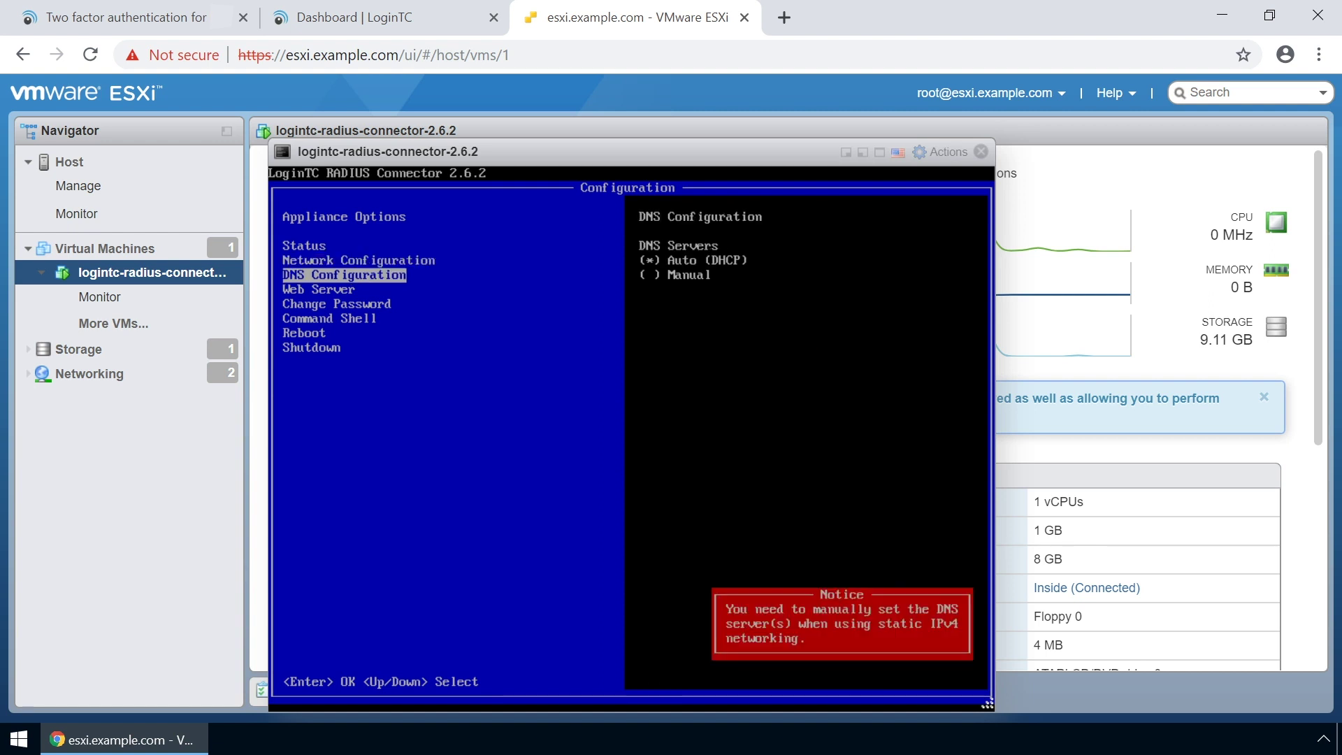
pyautogui.press('Down')
pyautogui.press('space')
pyautogui.press('Down')
pyautogui.press('End')
pyautogui.press('BackSpace')
pyautogui.press('BackSpace')
pyautogui.press('BackSpace')
pyautogui.write('8.8.8.8')
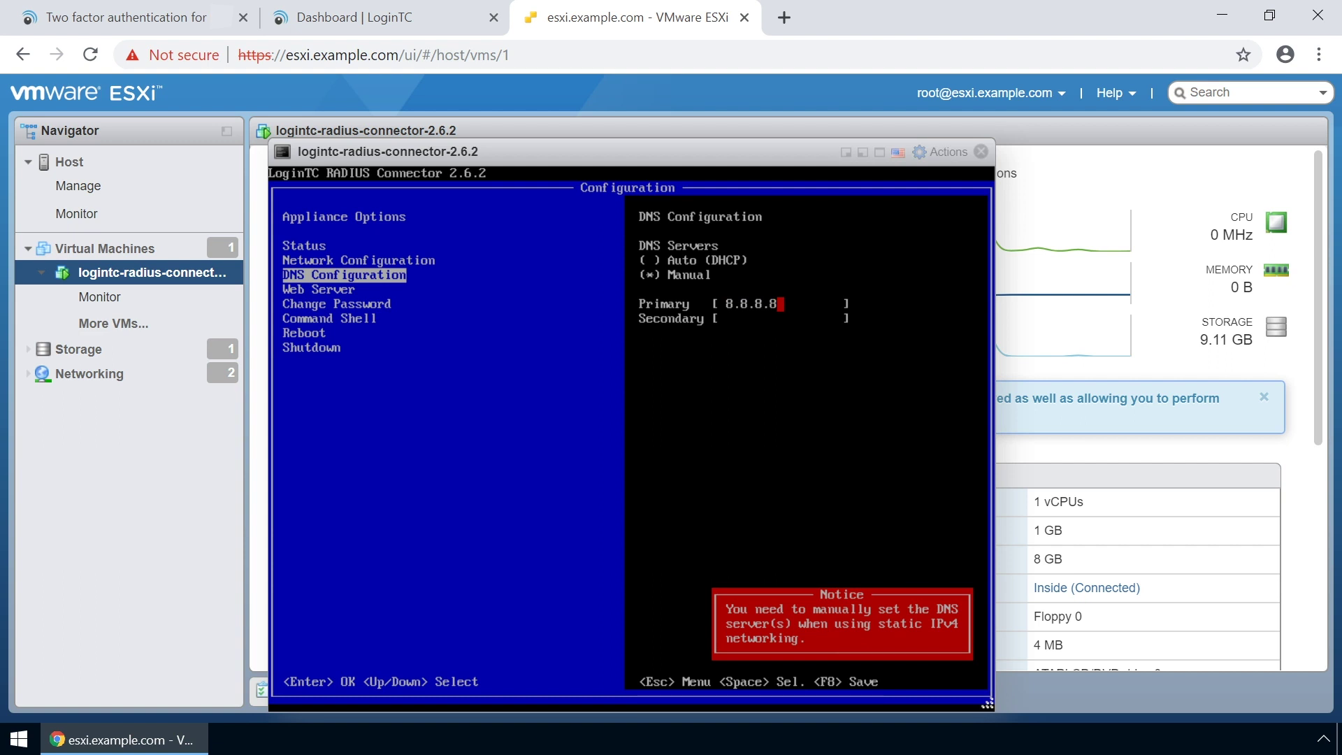
pyautogui.press('F8')
pyautogui.press('Escape')
# Start the appliance's web server.
pyautogui.press('Down')
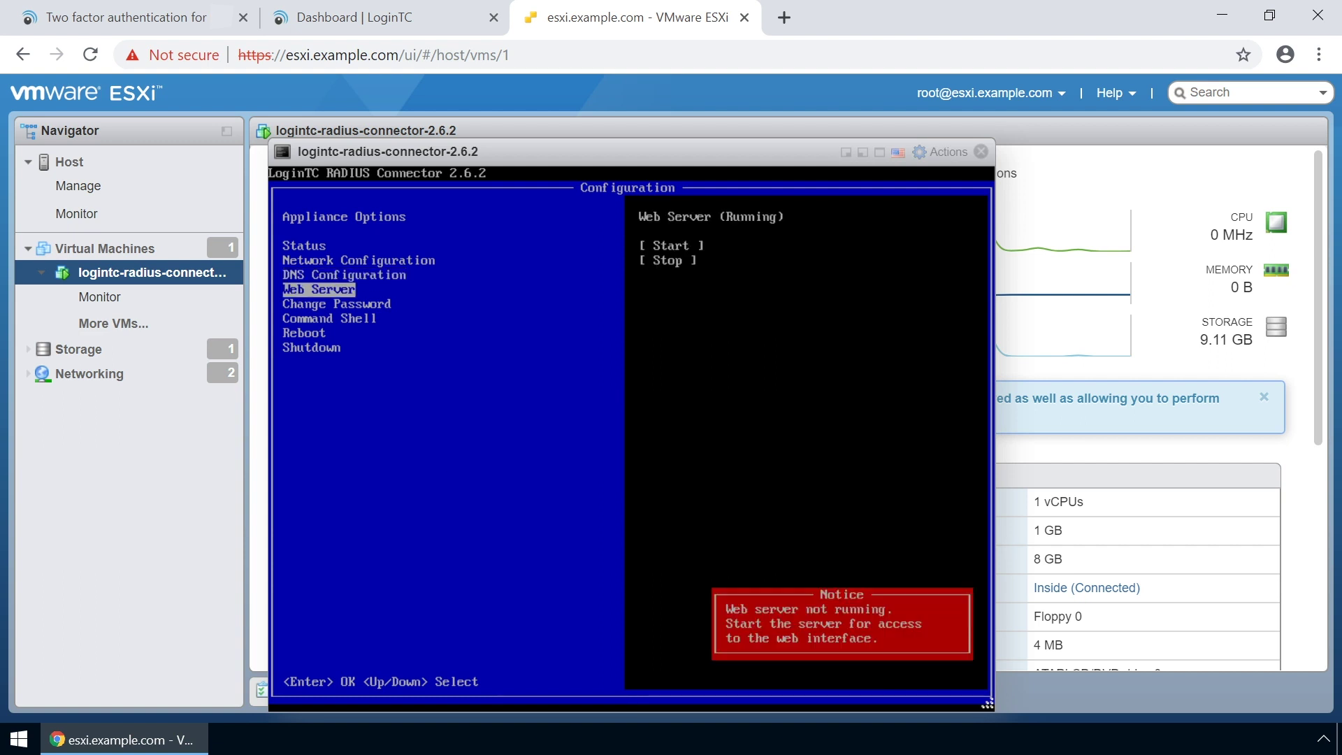
pyautogui.press('Return')
pyautogui.press('Return')
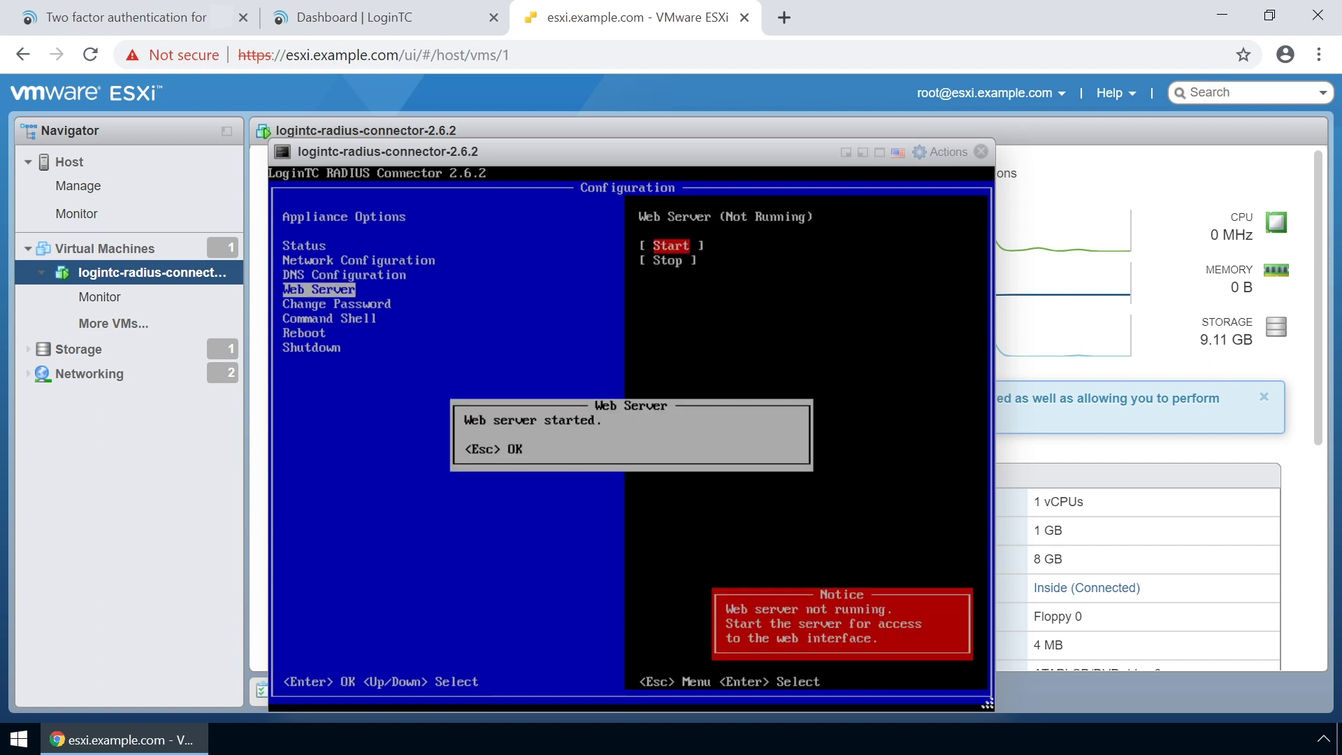
pyautogui.press('Escape')
pyautogui.press('Escape')
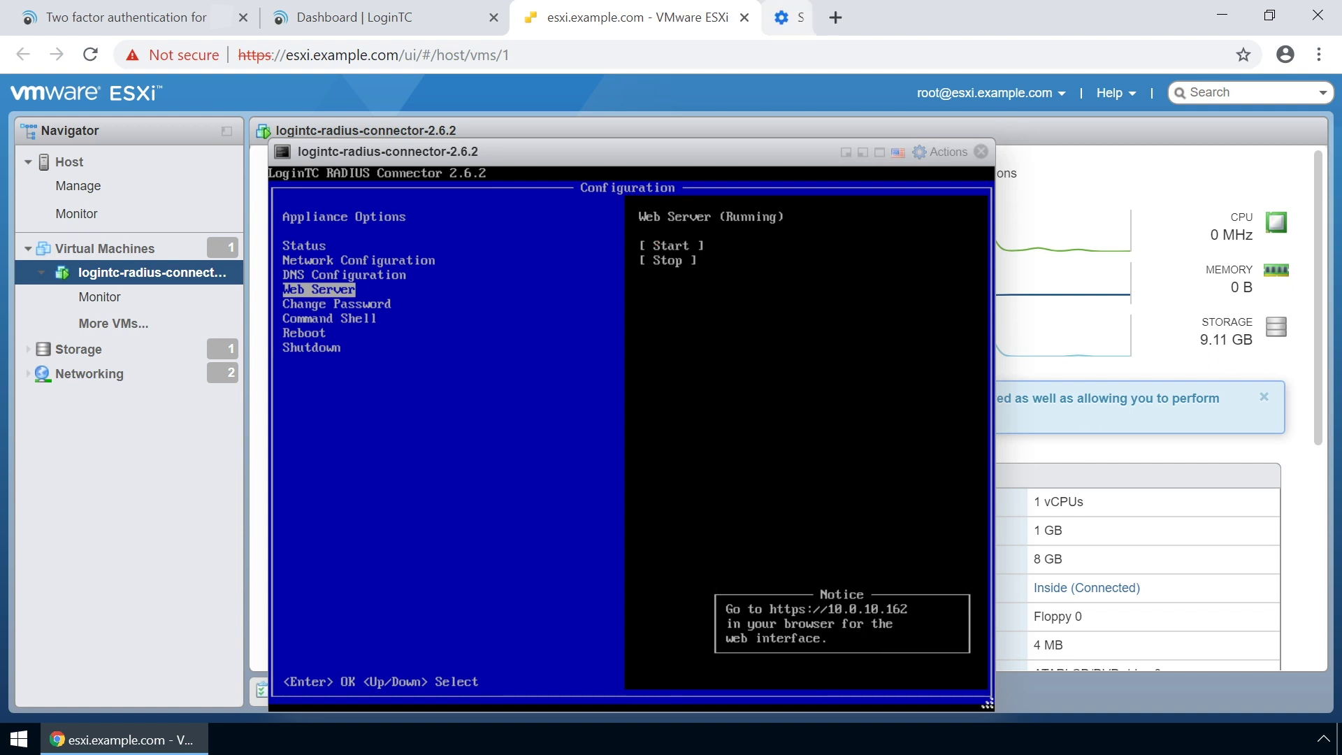
# Load the connector's web interface in a new browser tab and log in as logintc-user.
pyautogui.click(784, 16)
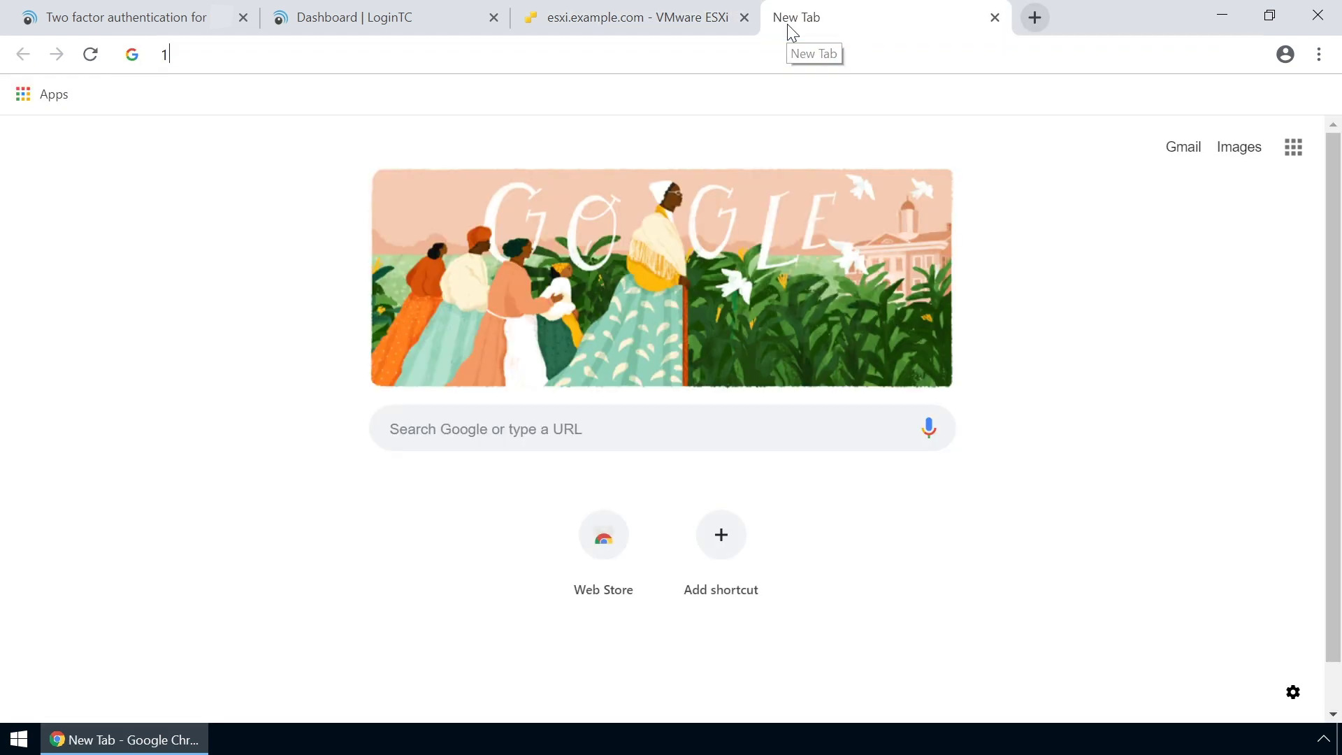
pyautogui.write('10.0.10.1')
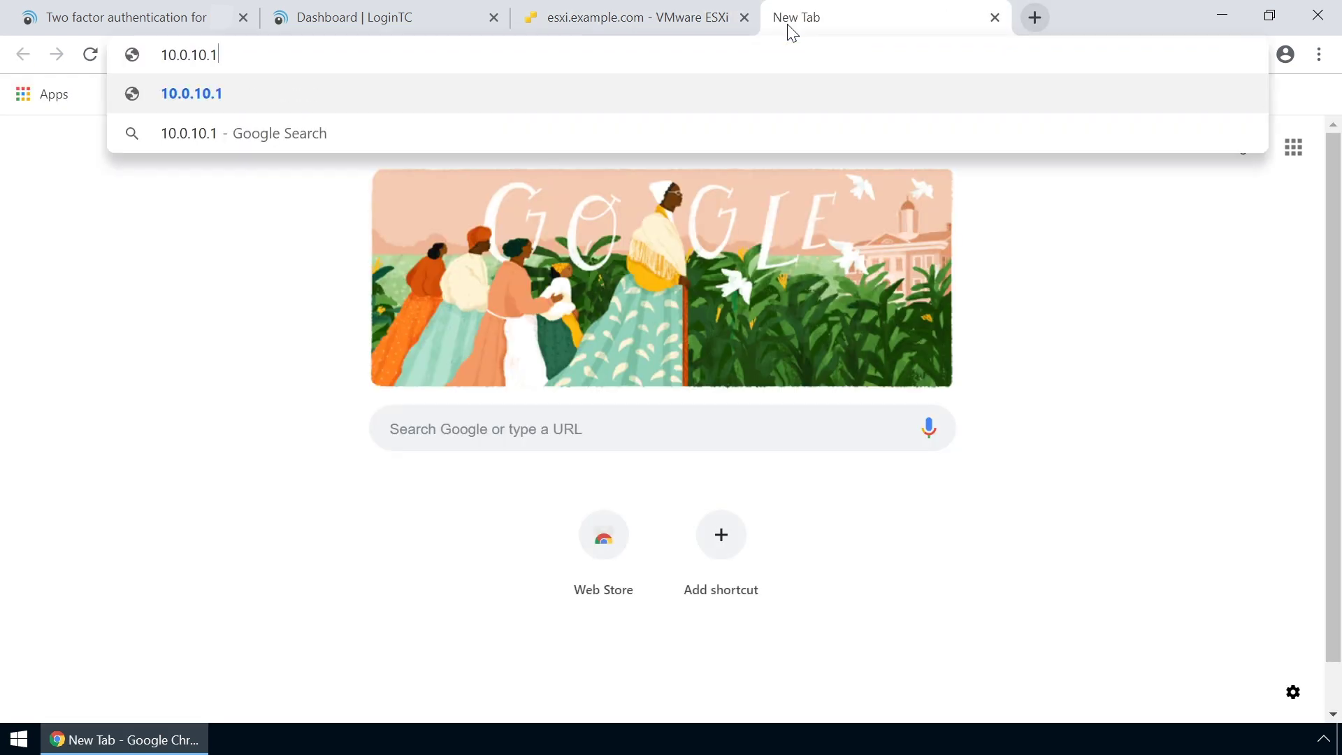
pyautogui.write('62')
pyautogui.press('Return')
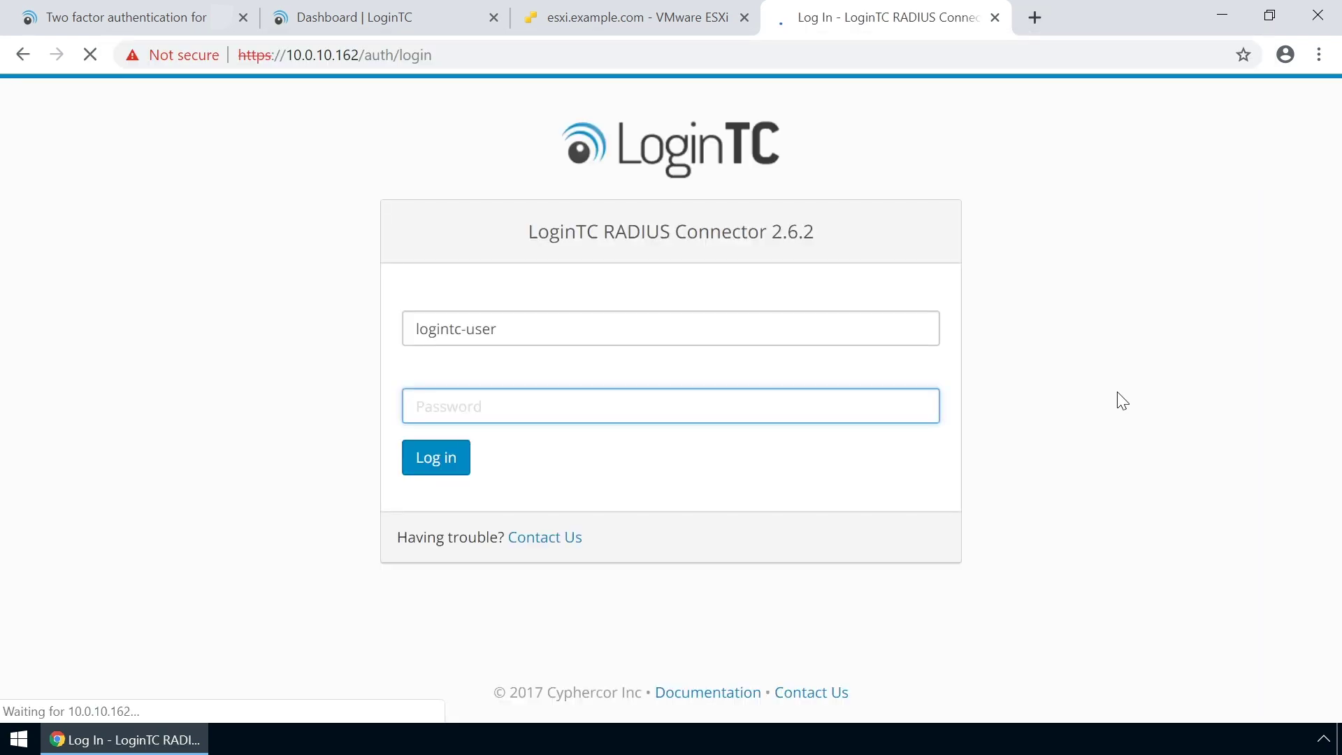
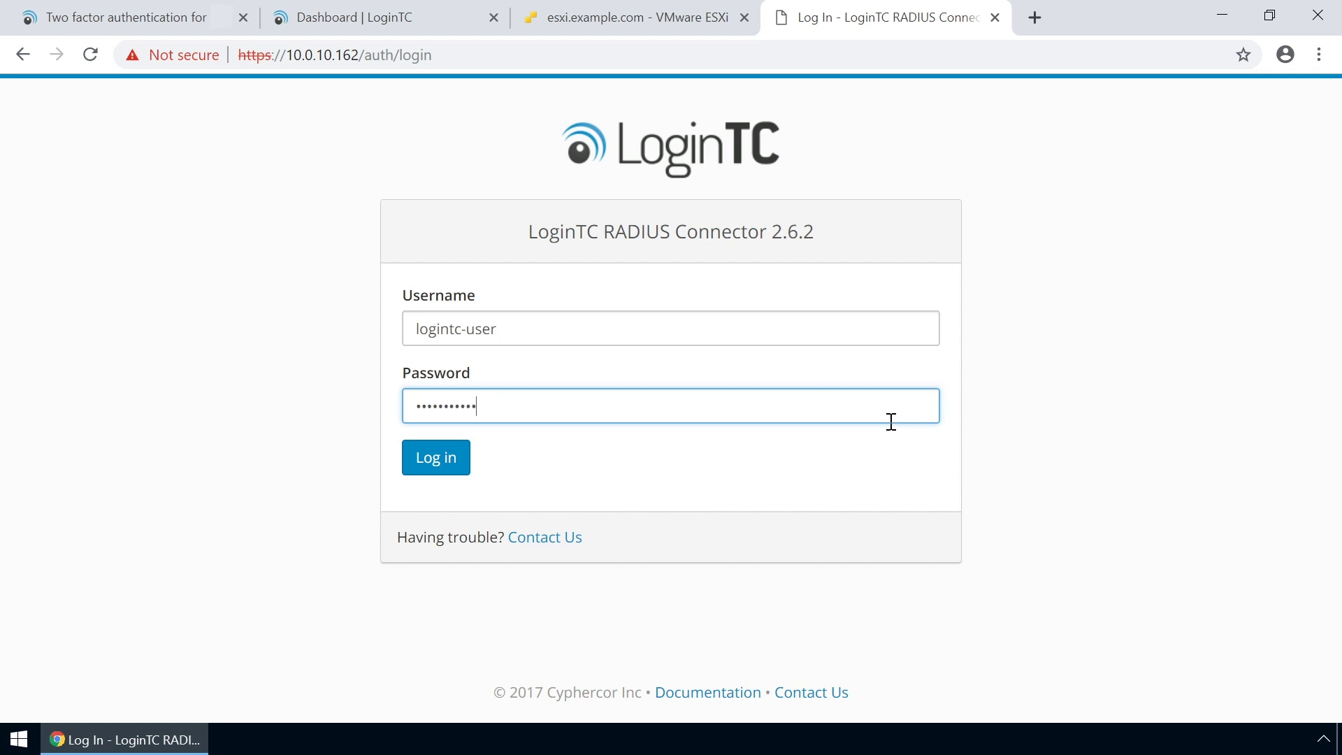
pyautogui.click(436, 458)
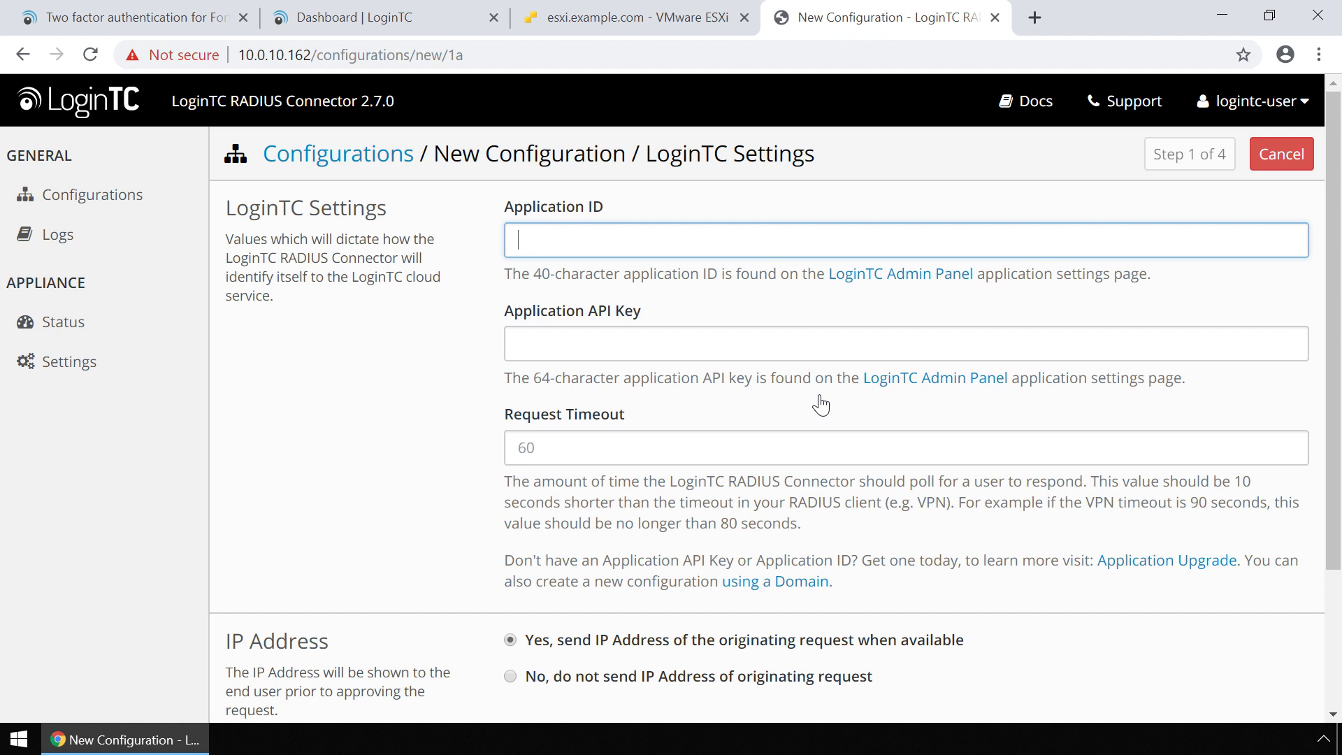
# Create a Fortinet FortiGate SSL VPN application and paste its Application ID into the connector.
pyautogui.click(359, 17)
pyautogui.click(82, 274)
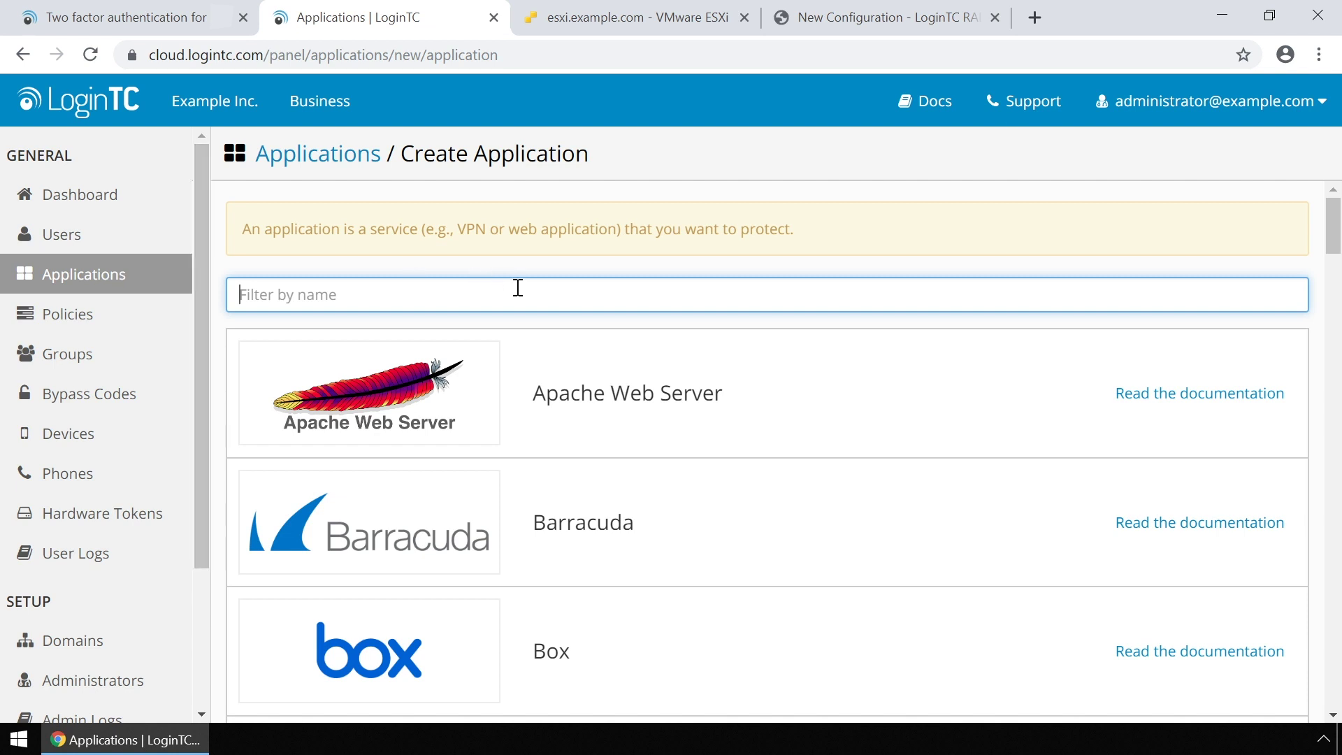
pyautogui.write('fortinet')
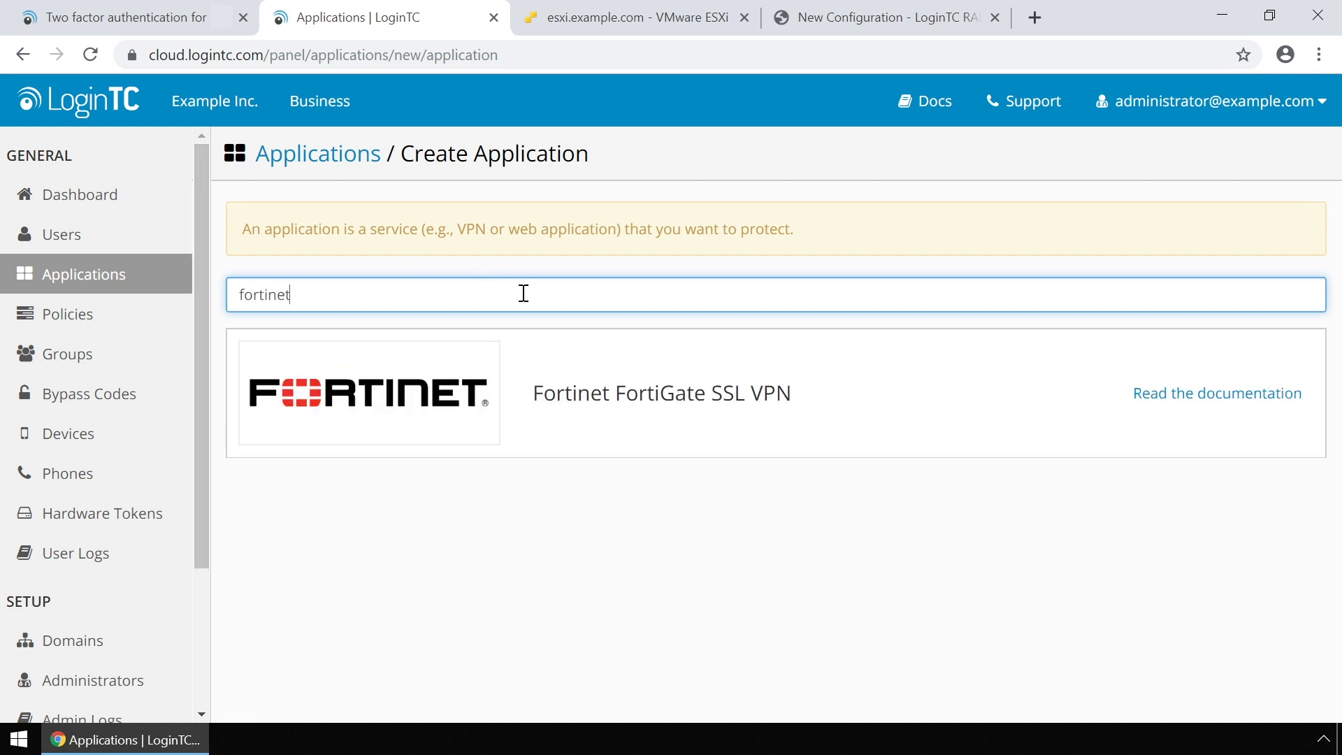
pyautogui.click(575, 400)
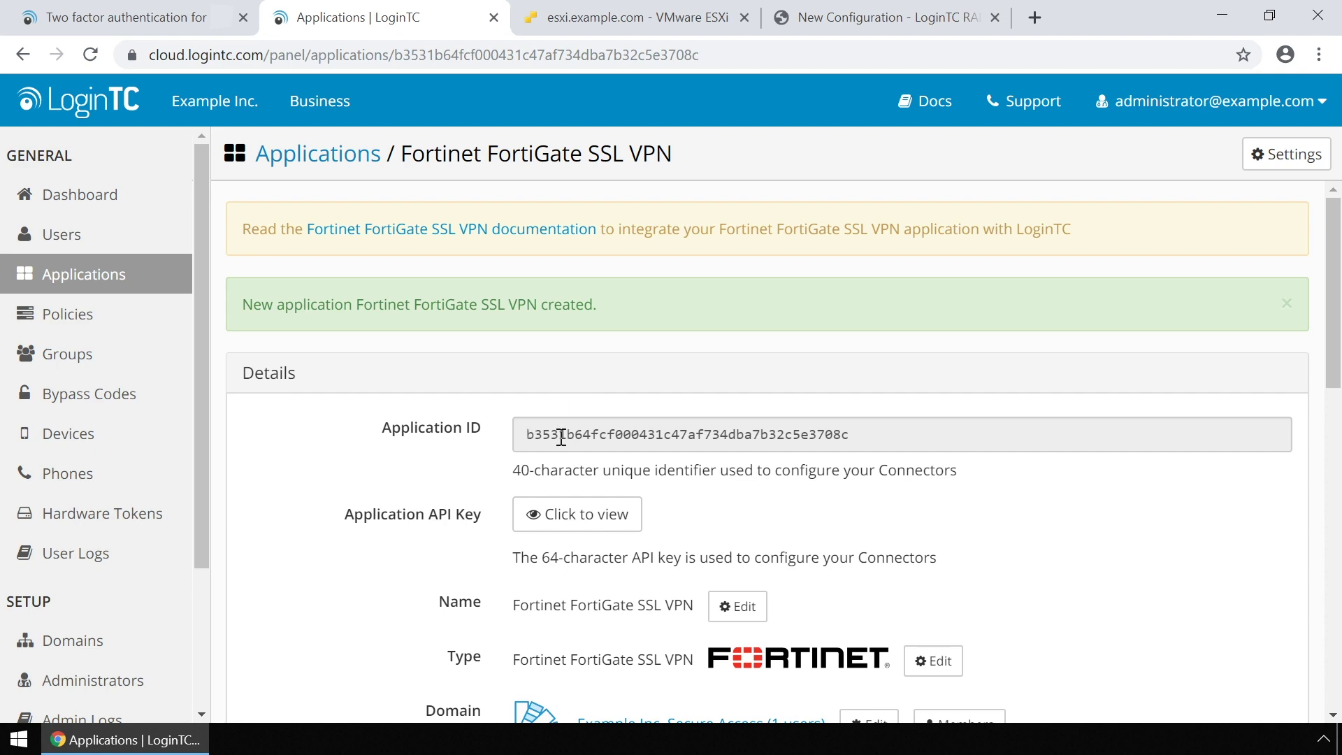
pyautogui.moveTo(528, 434); pyautogui.dragTo(891, 436)
pyautogui.rightClick(803, 435)
pyautogui.click(844, 452)
pyautogui.click(846, 25)
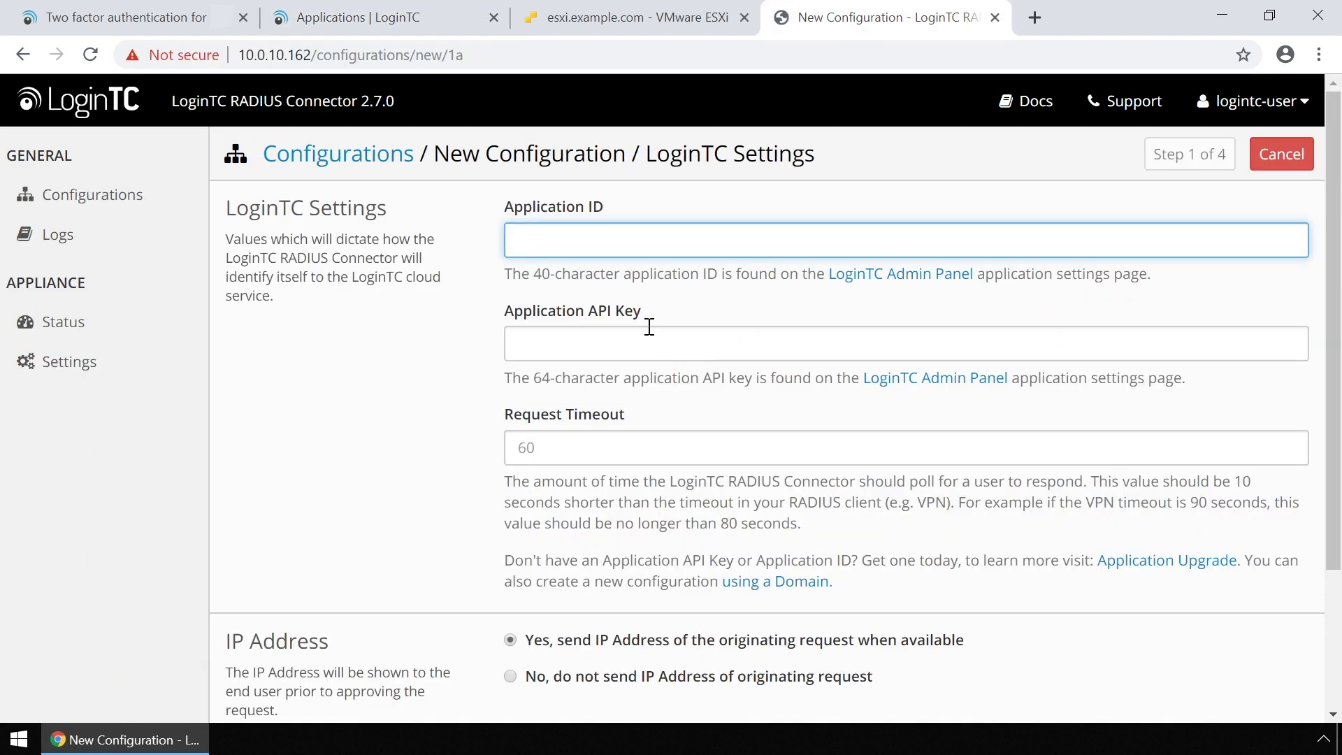
pyautogui.rightClick(621, 242)
pyautogui.click(665, 403)
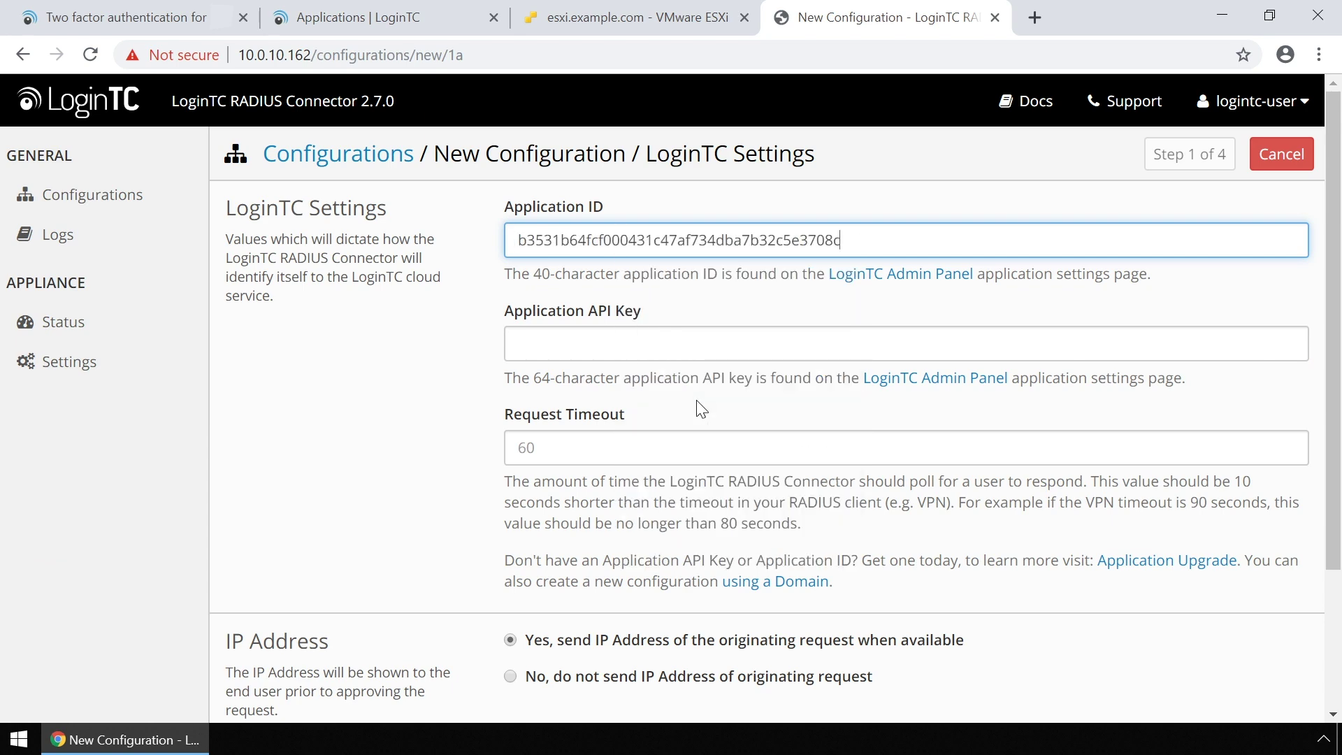
# Paste the application's API key into the connector, test the settings, and continue to First Factor.
pyautogui.click(357, 17)
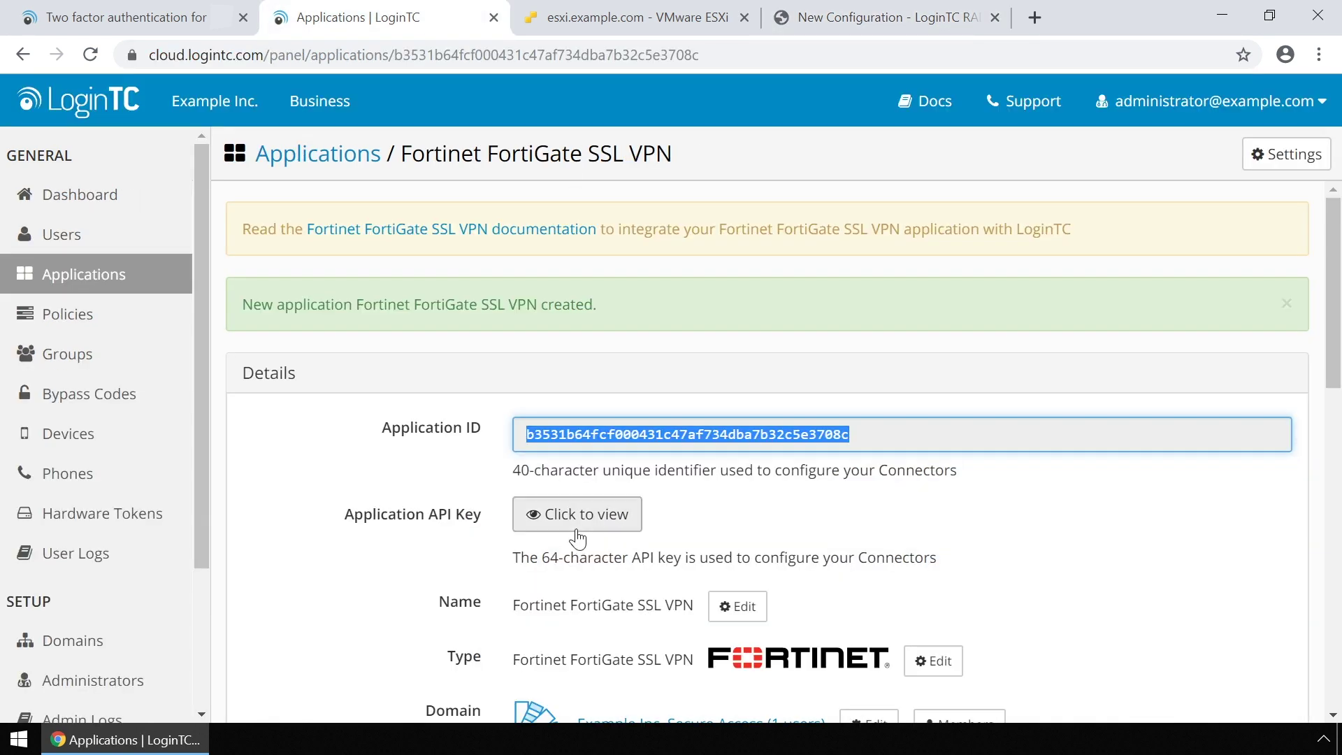
pyautogui.click(576, 514)
pyautogui.click(529, 522)
pyautogui.moveTo(529, 522); pyautogui.dragTo(1059, 519)
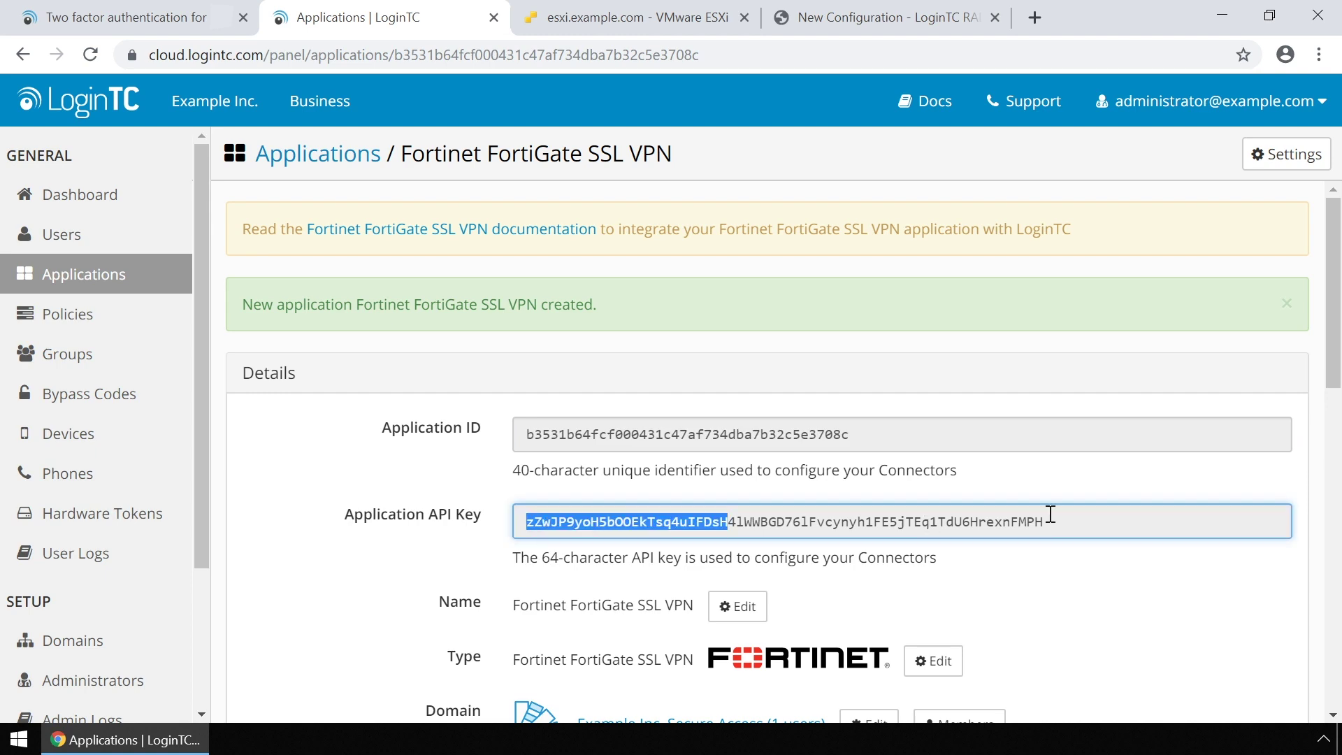
pyautogui.rightClick(1013, 528)
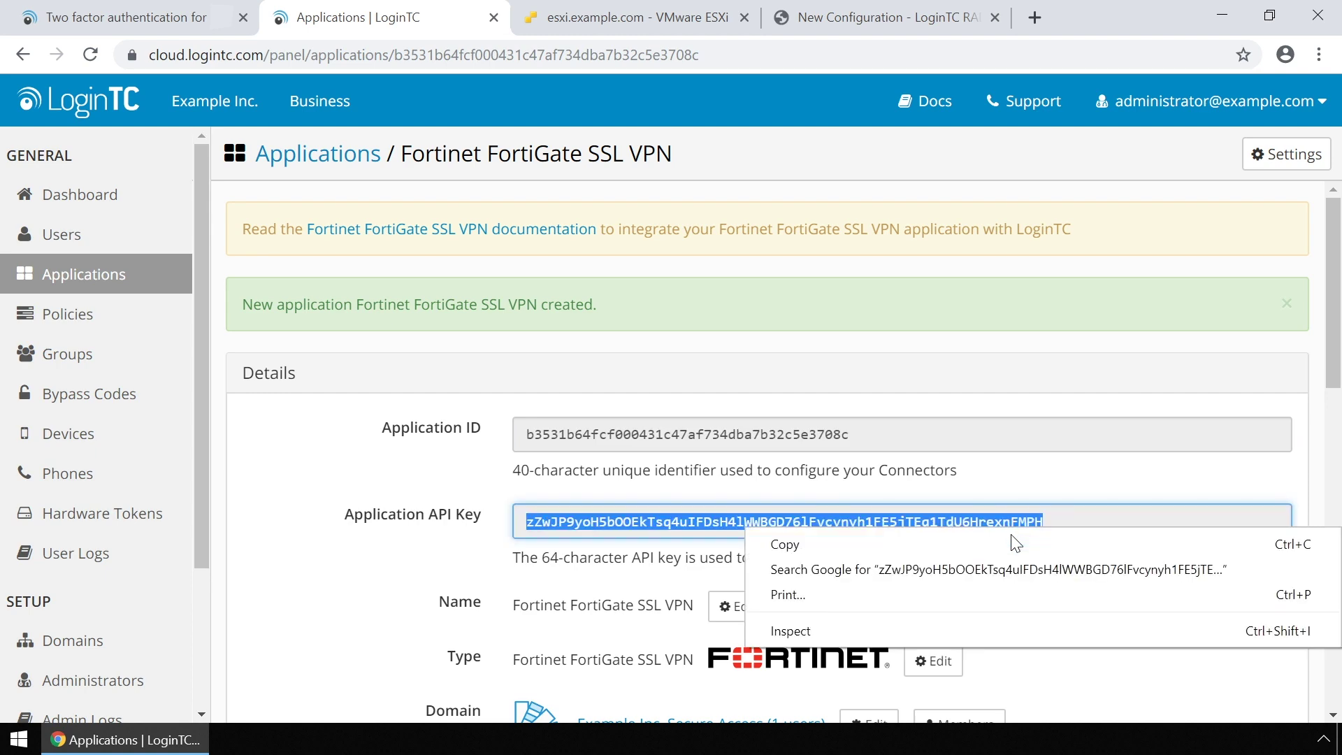
pyautogui.click(784, 545)
pyautogui.click(880, 17)
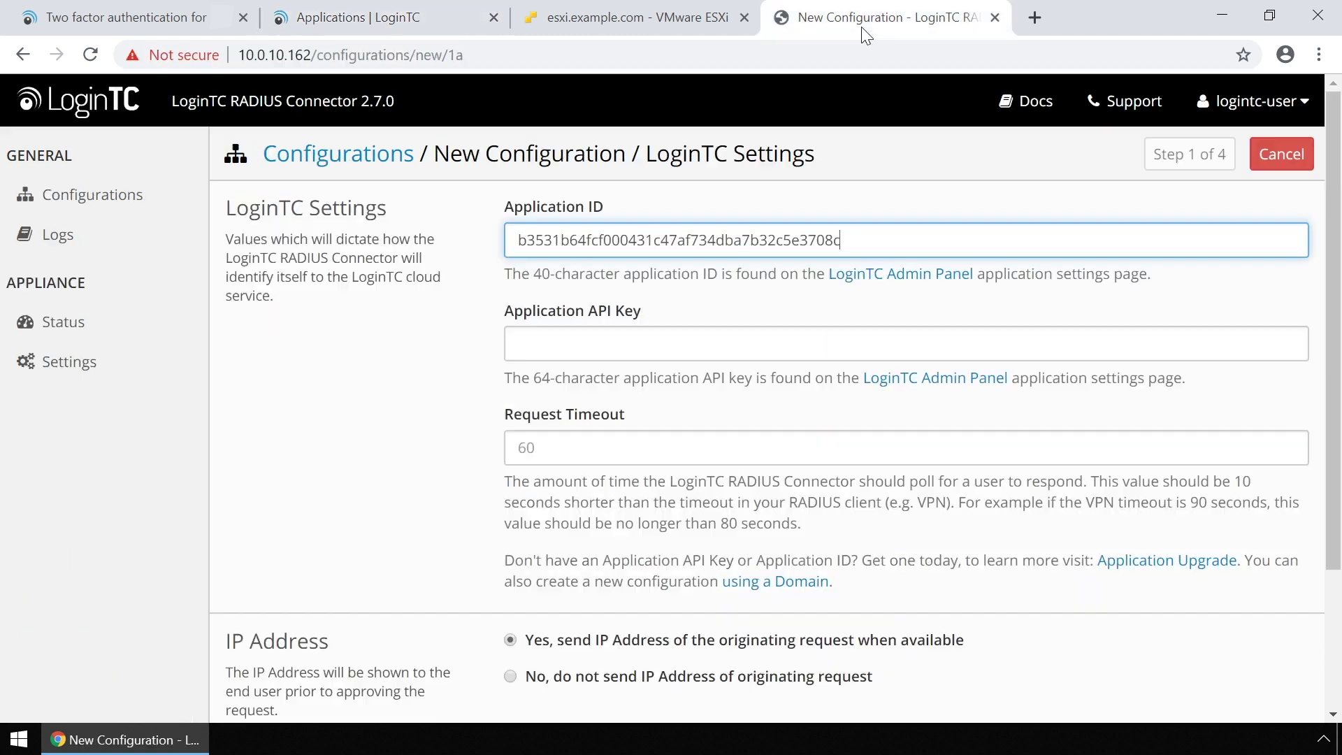
pyautogui.click(629, 343)
pyautogui.rightClick(633, 341)
pyautogui.click(678, 505)
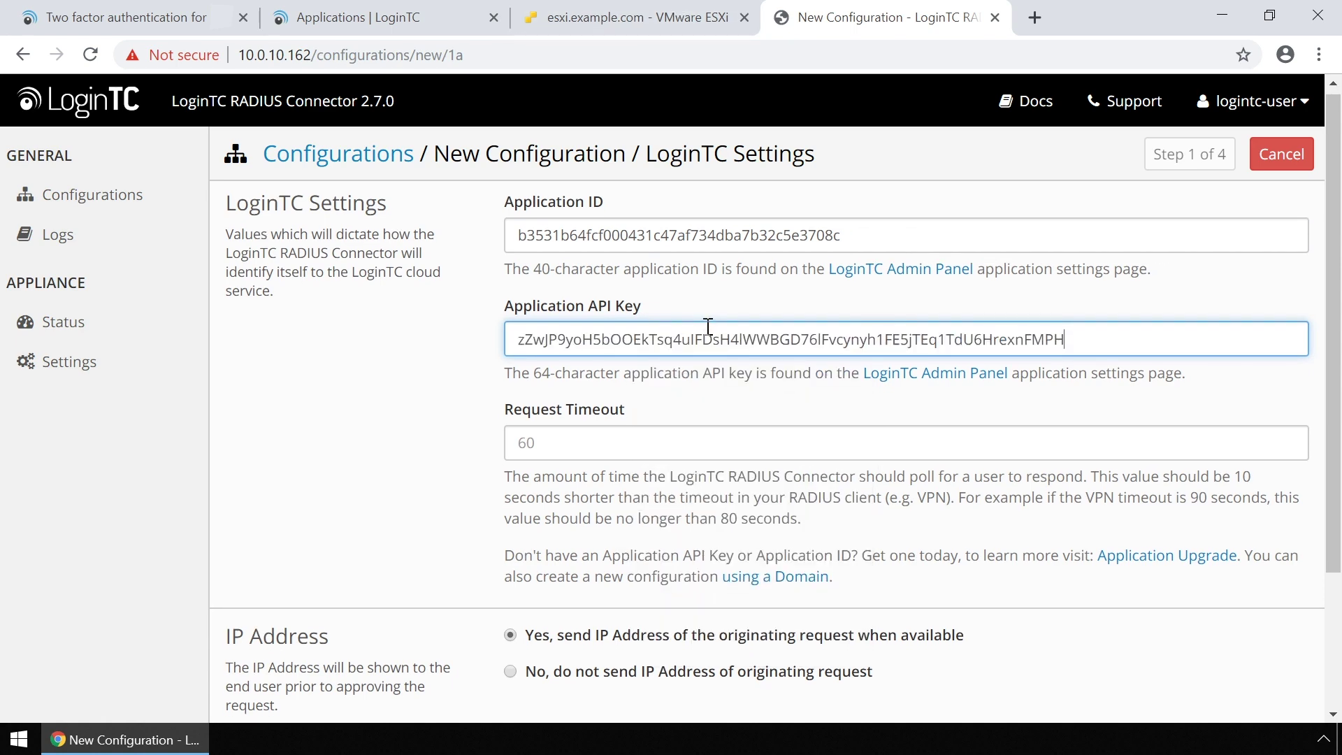
pyautogui.scroll(-2, 708, 330)
pyautogui.scroll(-1, 587, 471)
pyautogui.click(540, 589)
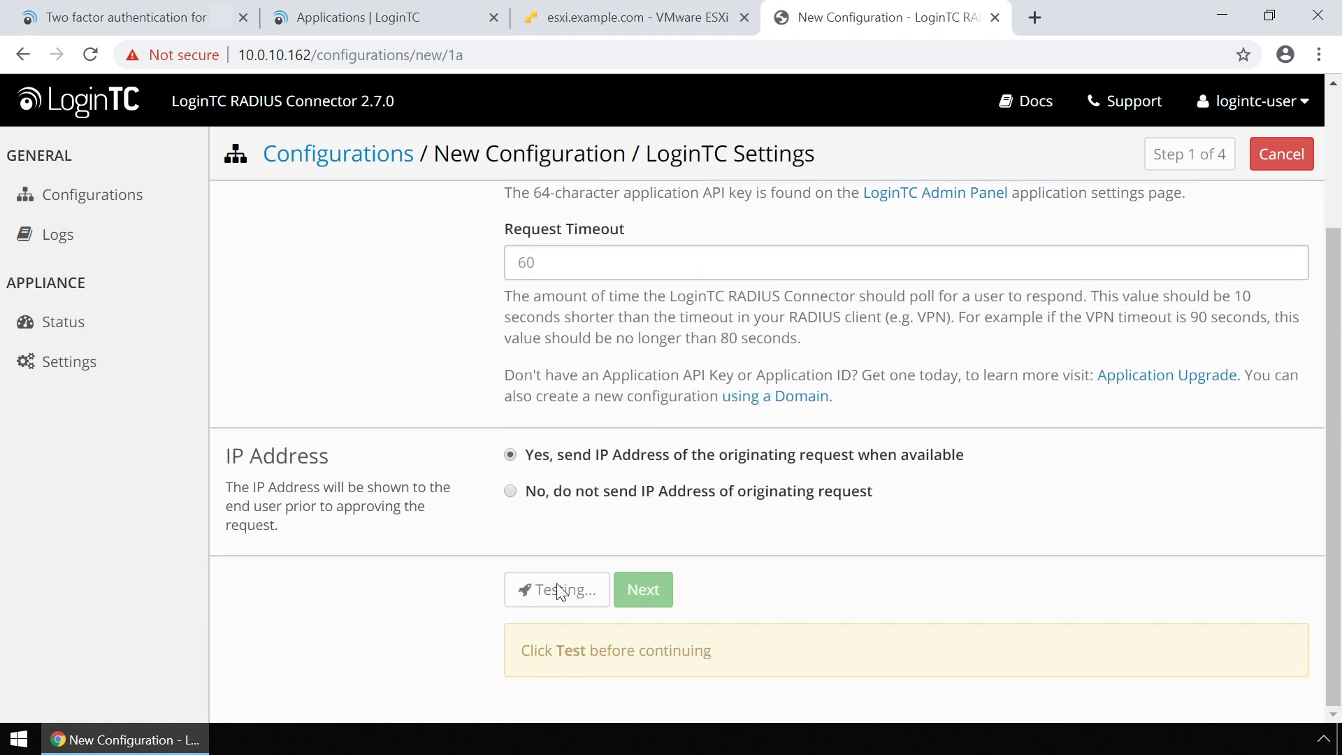
pyautogui.click(608, 589)
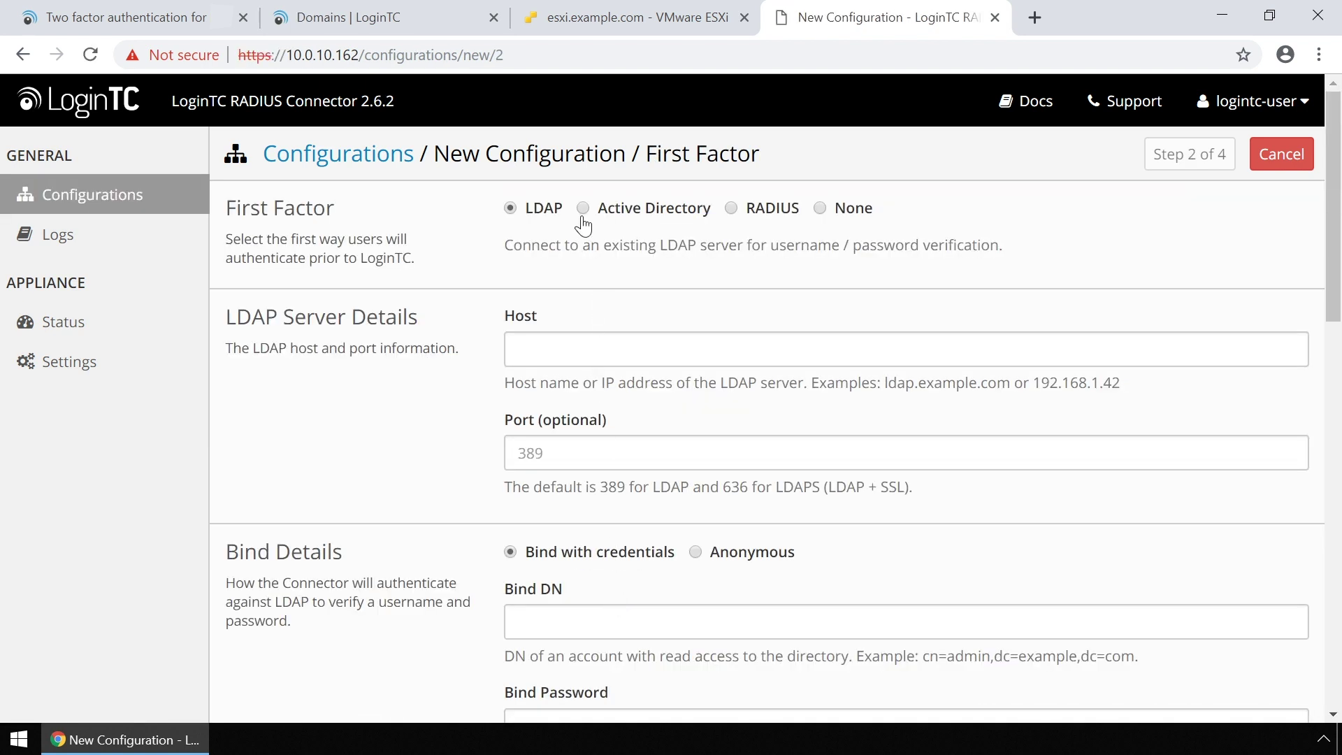
# Use Active Directory at ad.example.com port 389 with administrator bind DN and password.
pyautogui.click(582, 208)
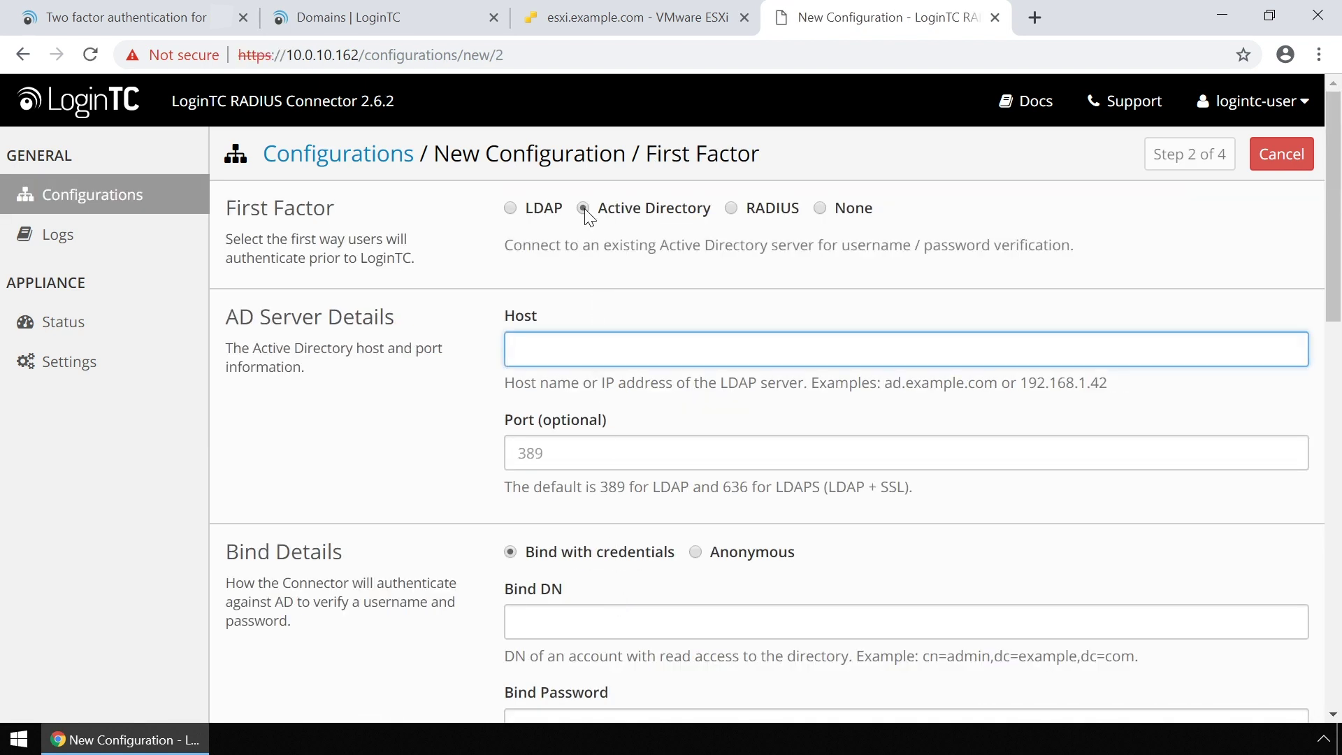
pyautogui.click(732, 208)
pyautogui.click(819, 207)
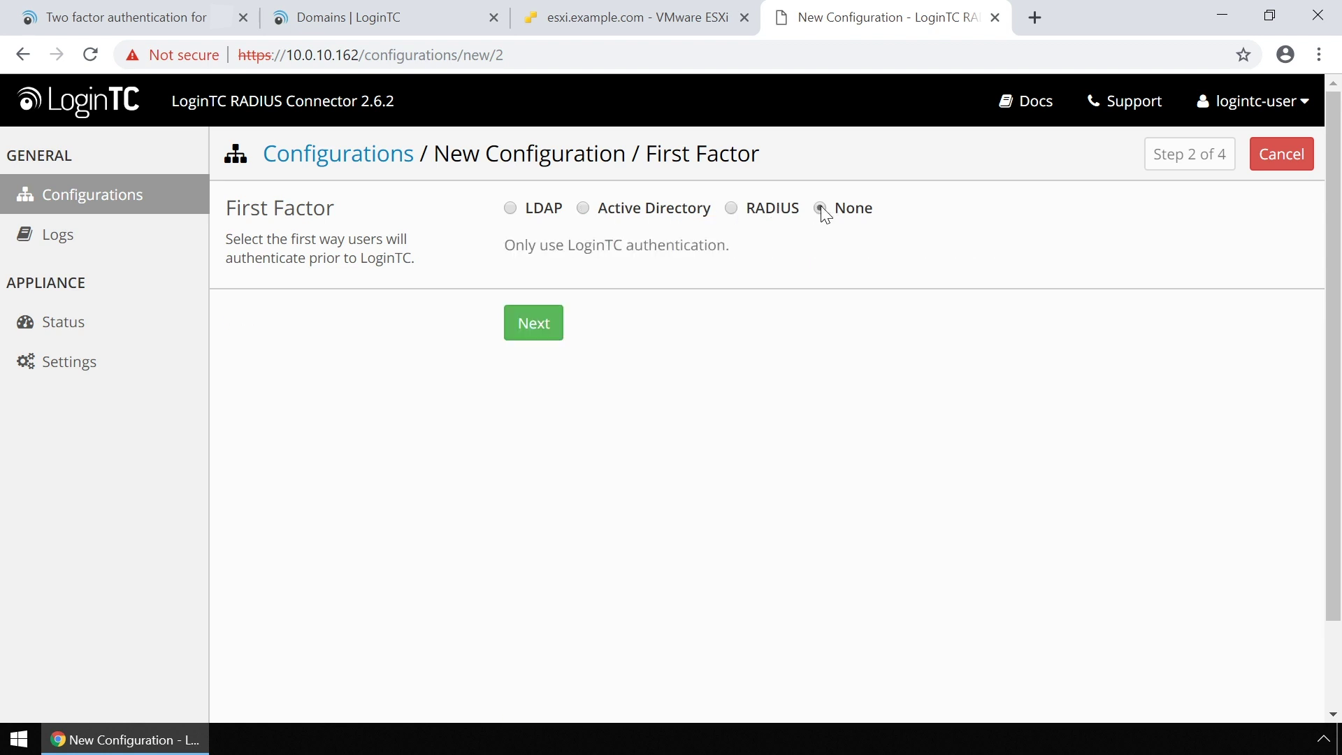
pyautogui.click(583, 208)
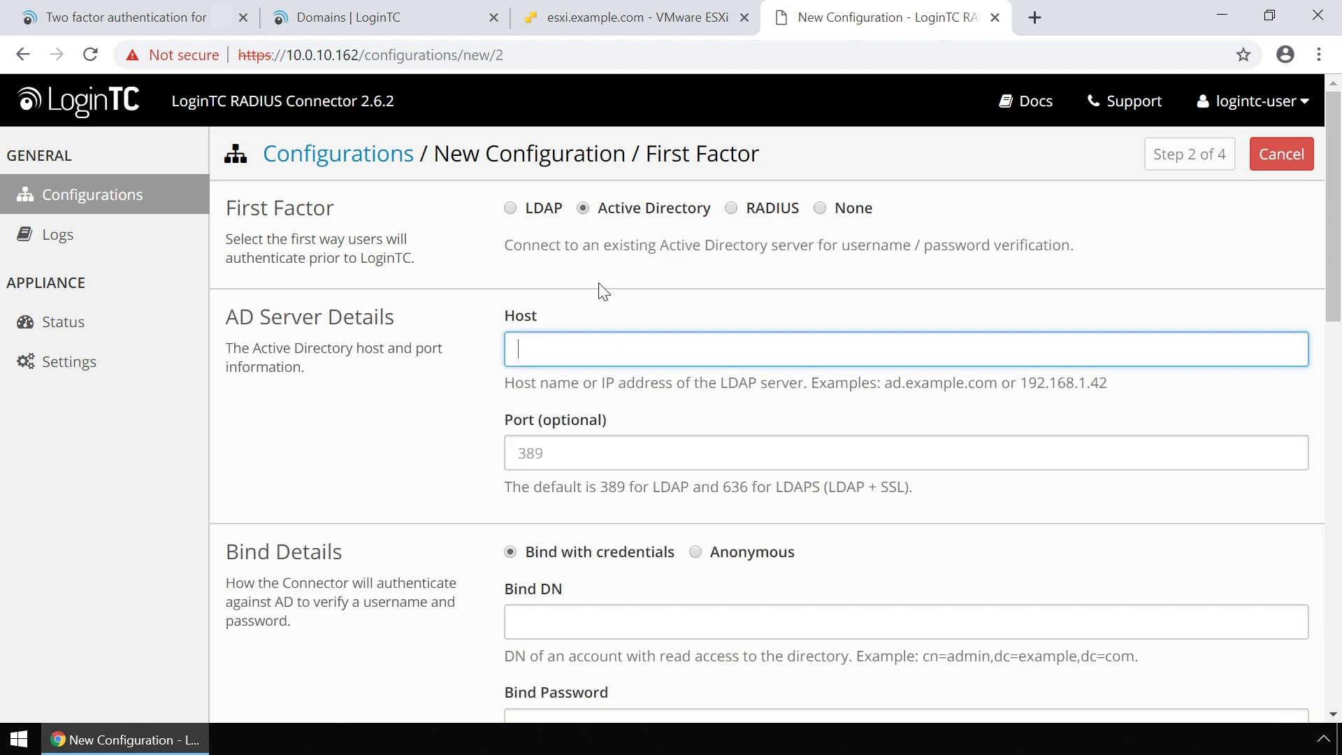
pyautogui.write('ad.example.co')
pyautogui.write('m')
pyautogui.click(876, 450)
pyautogui.write('389')
pyautogui.scroll(-2, 877, 450)
pyautogui.scroll(-1, 876, 449)
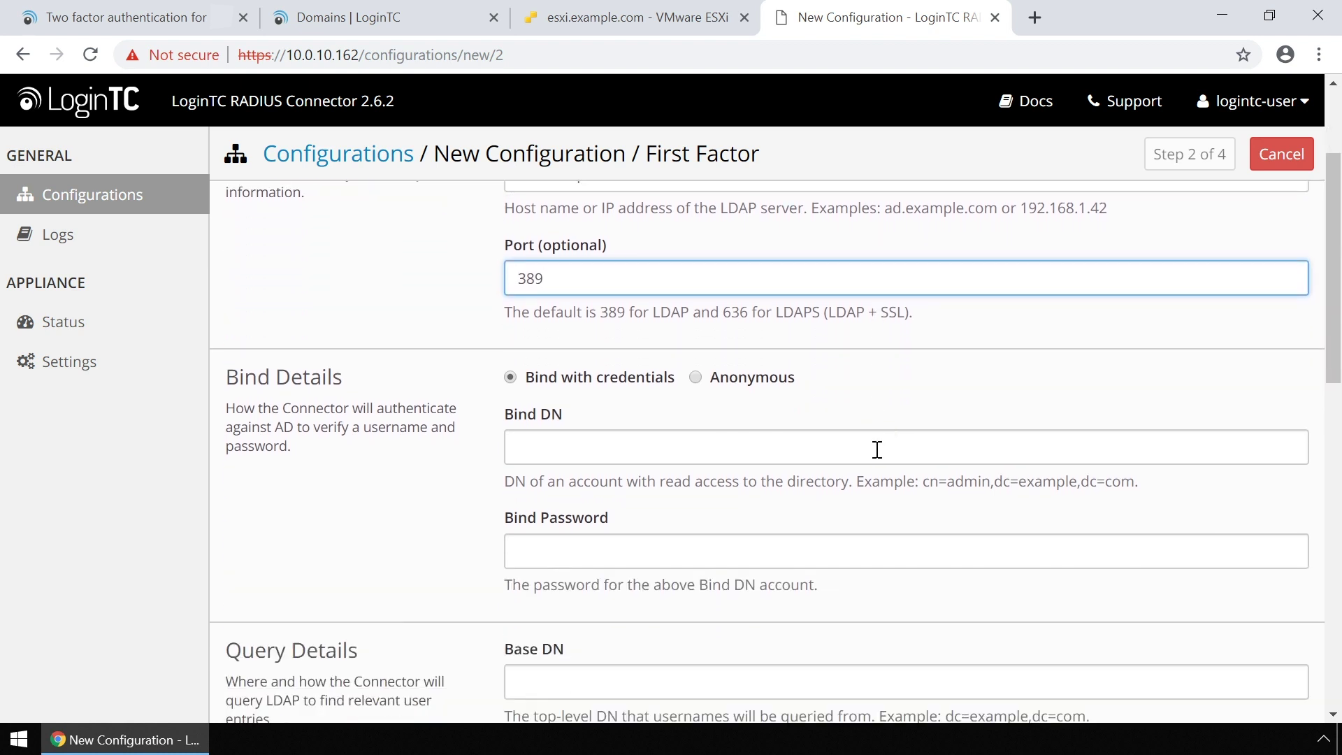
pyautogui.click(908, 450)
pyautogui.write('CN=Administrator,CN=Users,DC=example,DC=com')
pyautogui.click(915, 547)
pyautogui.write('•••••••••')
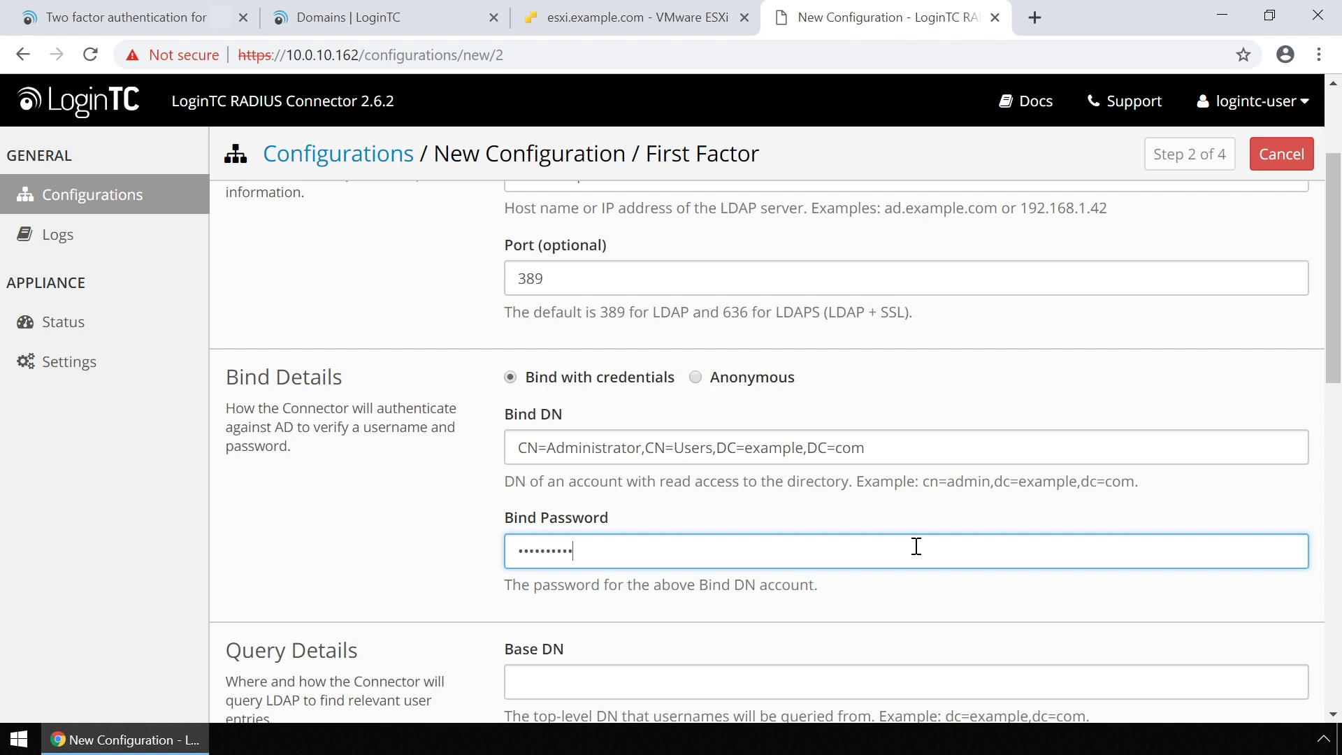
pyautogui.scroll(-4, 916, 546)
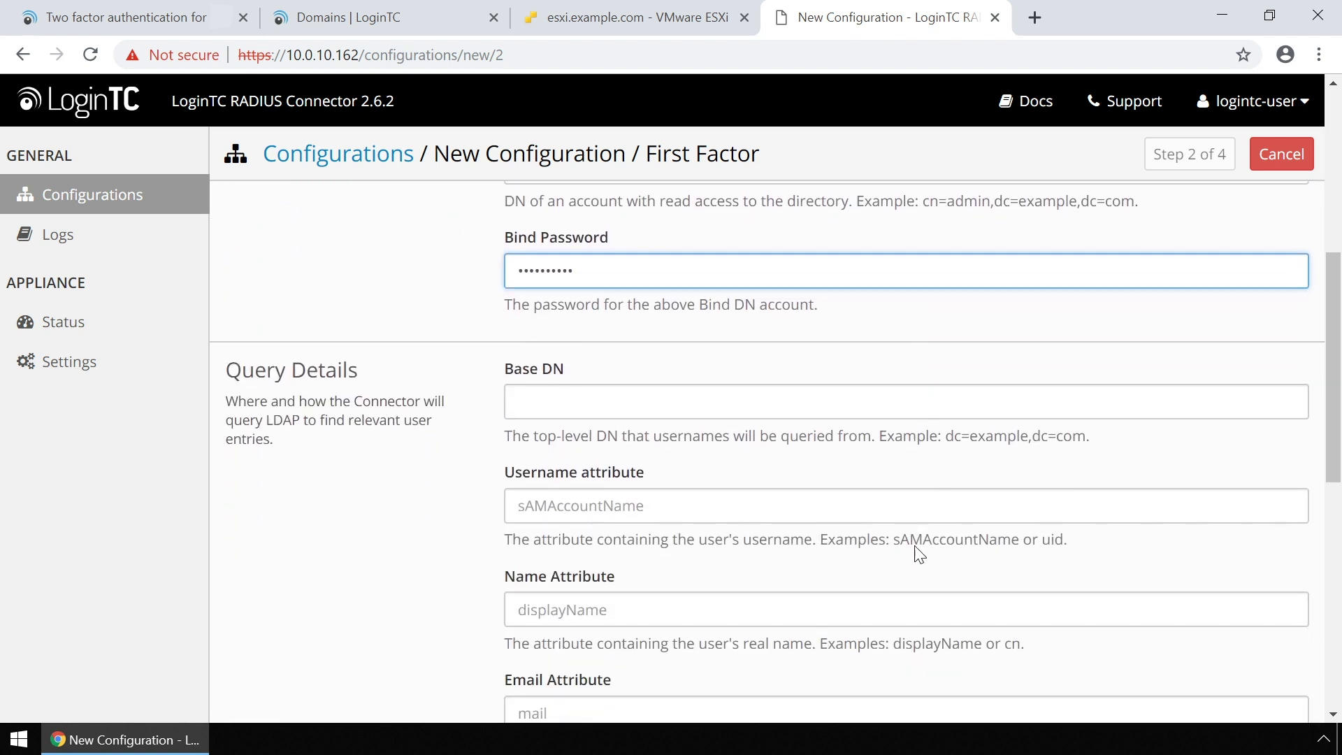
pyautogui.scroll(-1, 916, 547)
# Set Base DN CN=Users,DC=example,DC=com with sAMAccountName, displayName and email attributes.
pyautogui.click(921, 269)
pyautogui.write('CN=Users,DC=example,DC=com')
pyautogui.click(916, 367)
pyautogui.write('sAMAccountName')
pyautogui.click(918, 471)
pyautogui.write('displayName')
pyautogui.click(916, 573)
pyautogui.write('email')
pyautogui.scroll(-3, 916, 567)
pyautogui.scroll(-5, 735, 420)
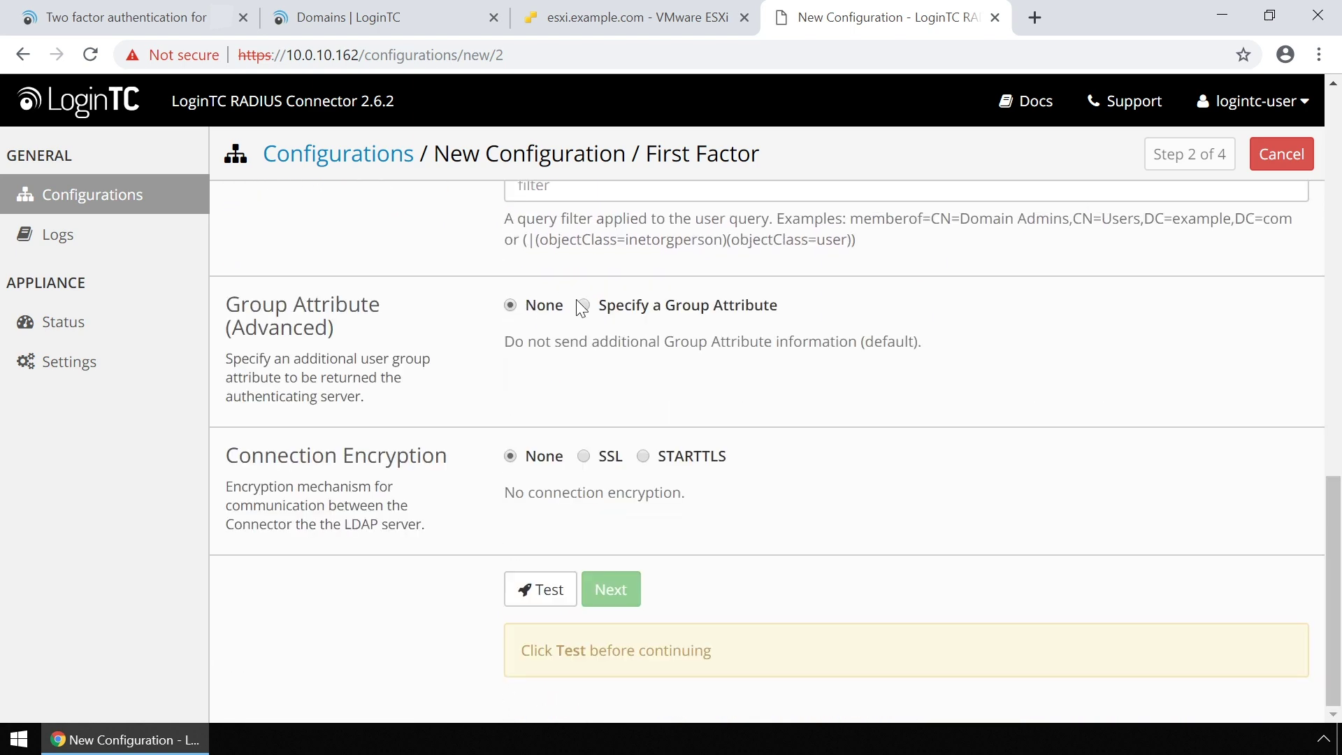
# Return Fortinet-Group-Name for AD group SSLVPN-Users, test it, and continue to Passthrough.
pyautogui.click(584, 305)
pyautogui.click(883, 375)
pyautogui.write('Fortinet-Group-')
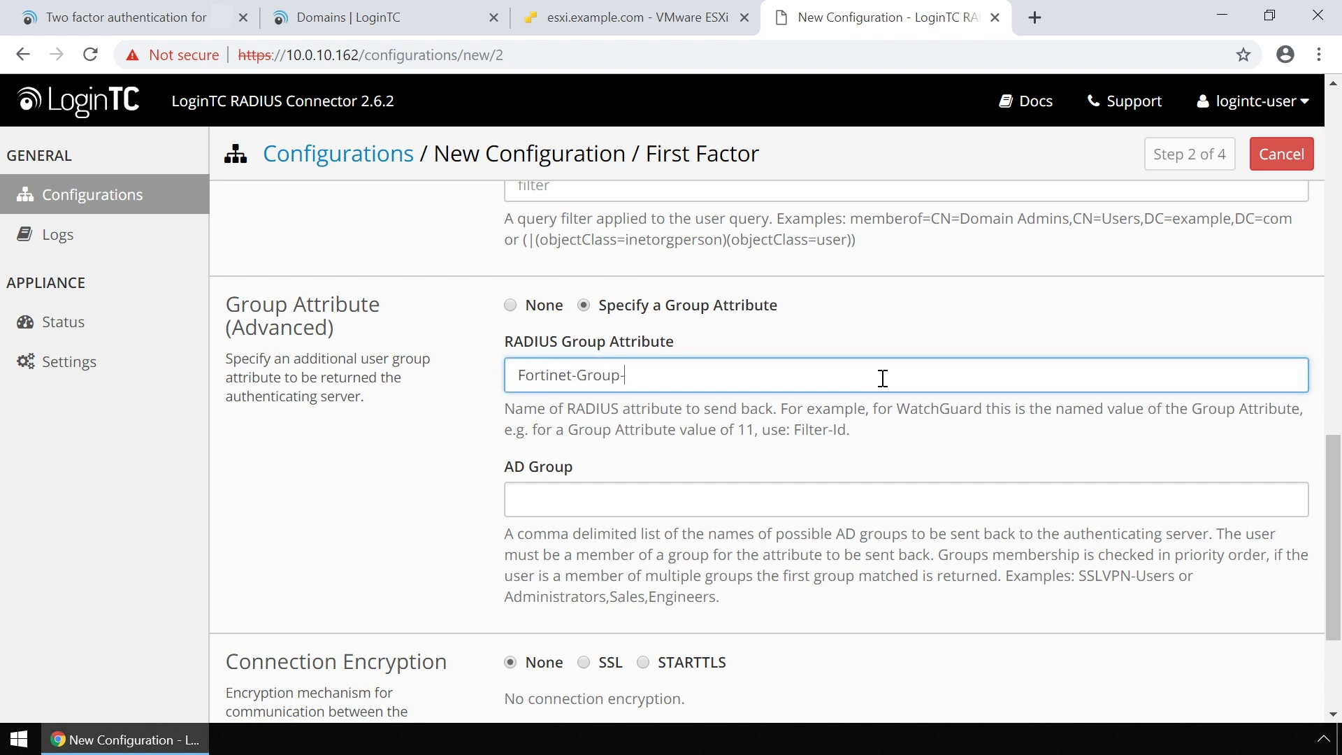
pyautogui.write('Name')
pyautogui.click(879, 494)
pyautogui.write('SSLVPN-Users')
pyautogui.scroll(-3, 879, 494)
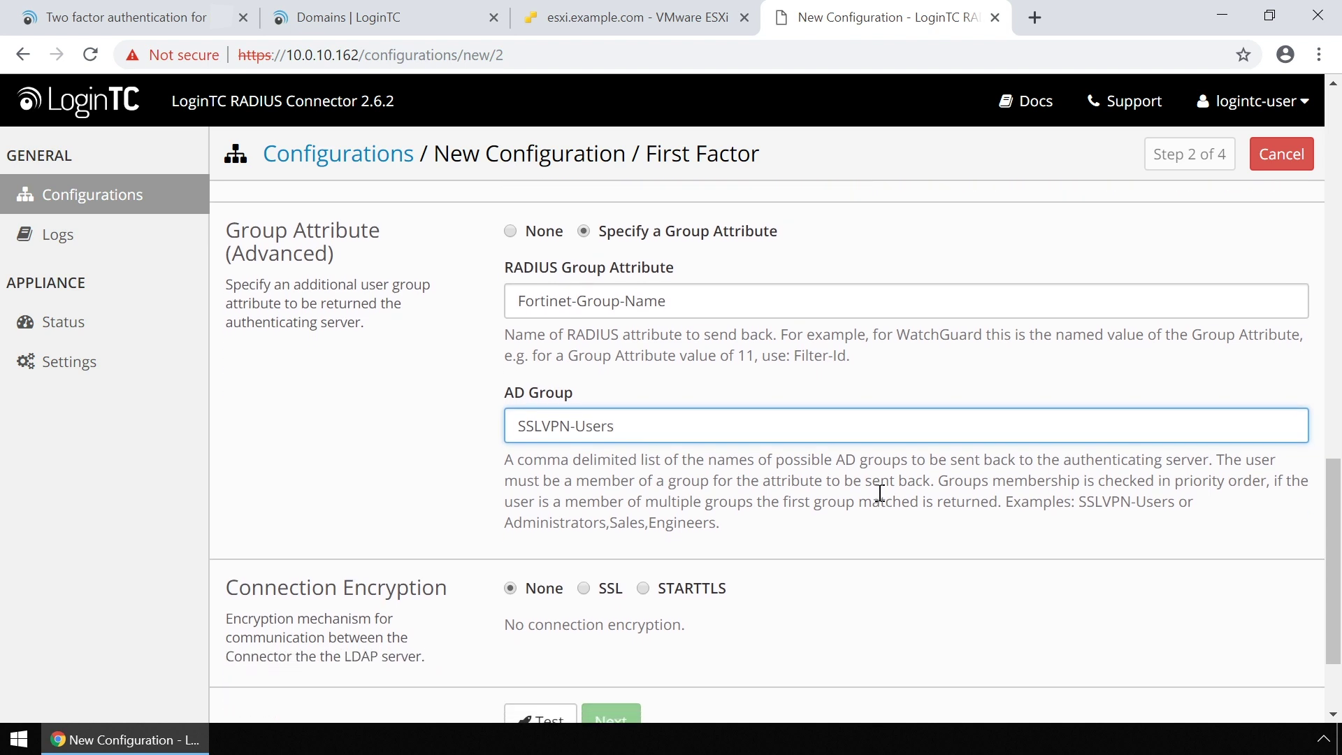
pyautogui.click(548, 621)
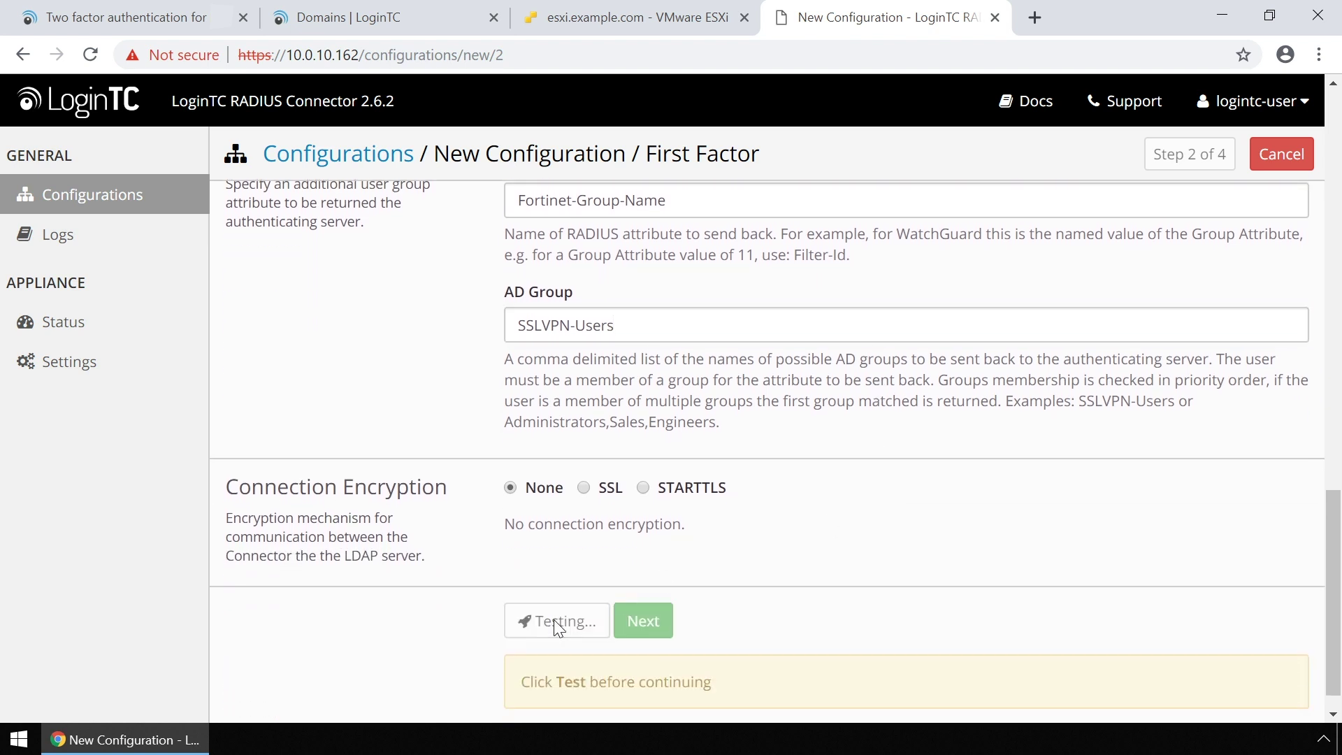
pyautogui.click(611, 622)
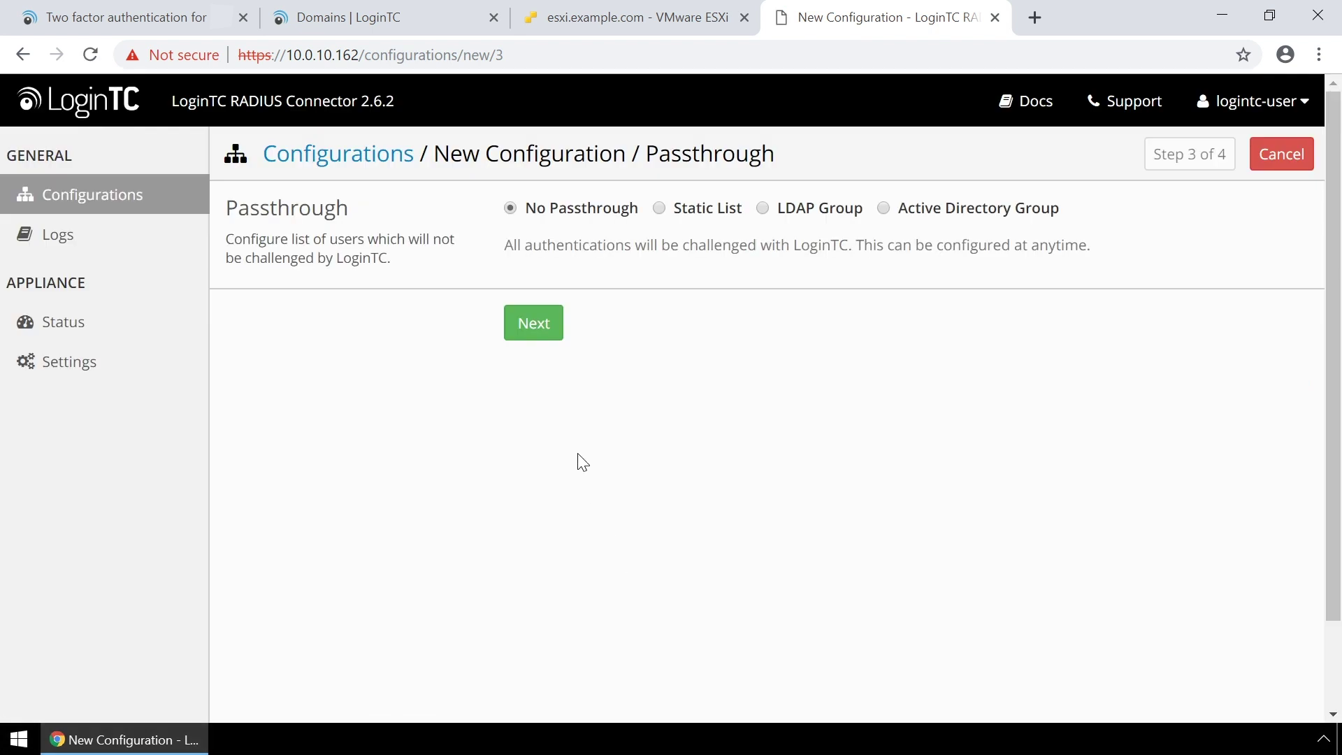
# Preview the static list, LDAP group and Active Directory group options, then keep No Passthrough.
pyautogui.click(534, 324)
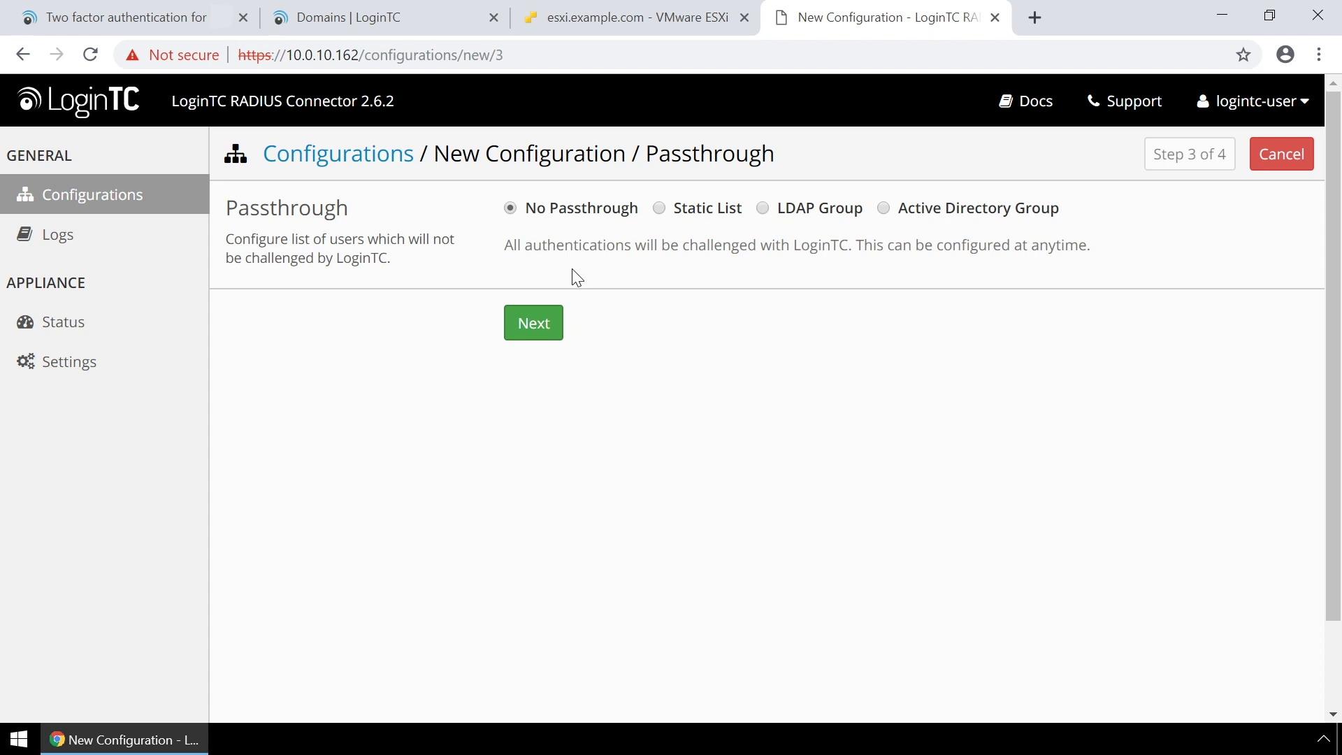
pyautogui.click(659, 208)
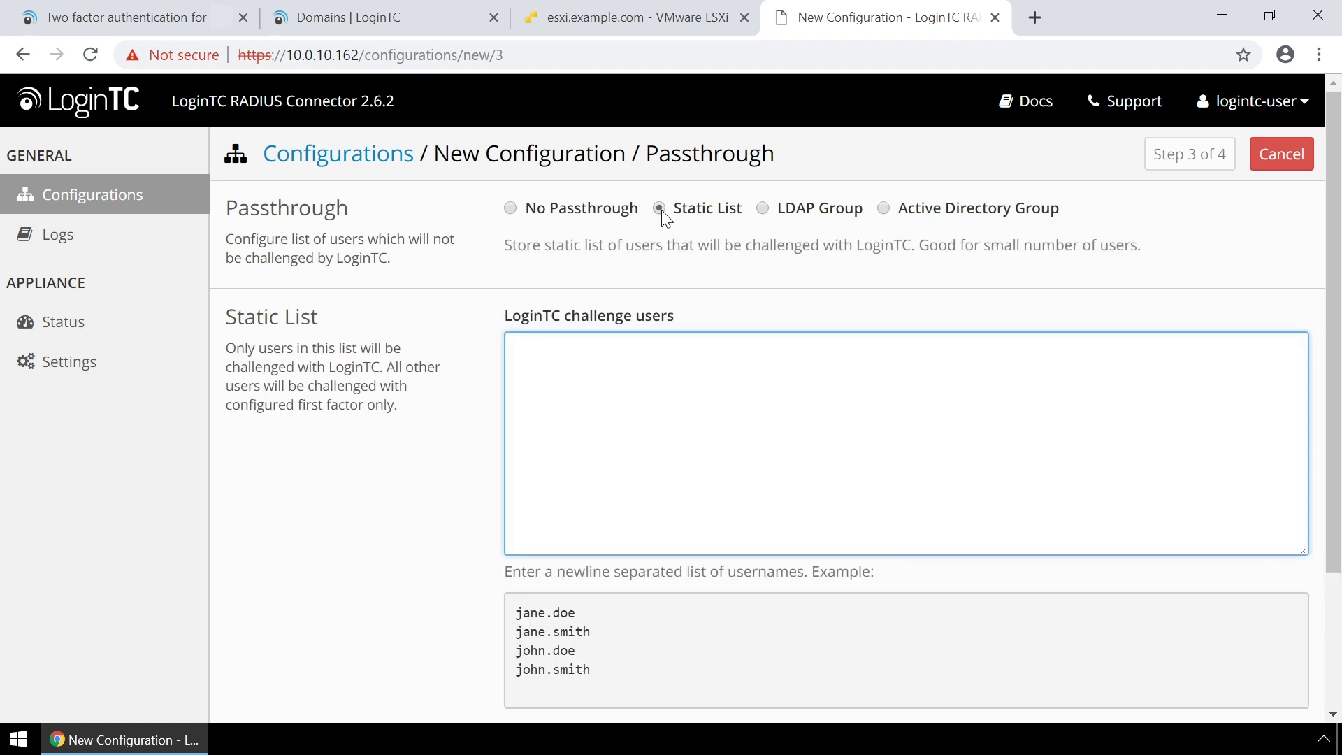
pyautogui.click(764, 208)
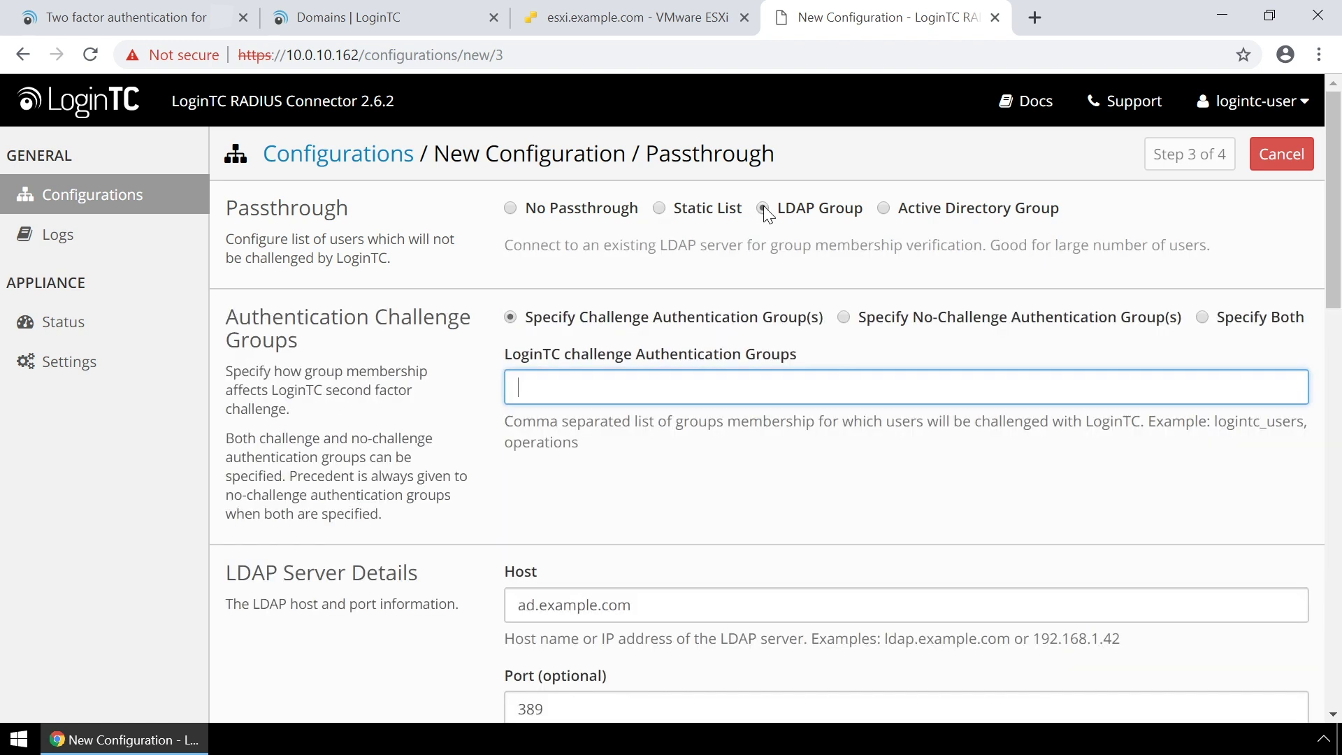
pyautogui.click(883, 207)
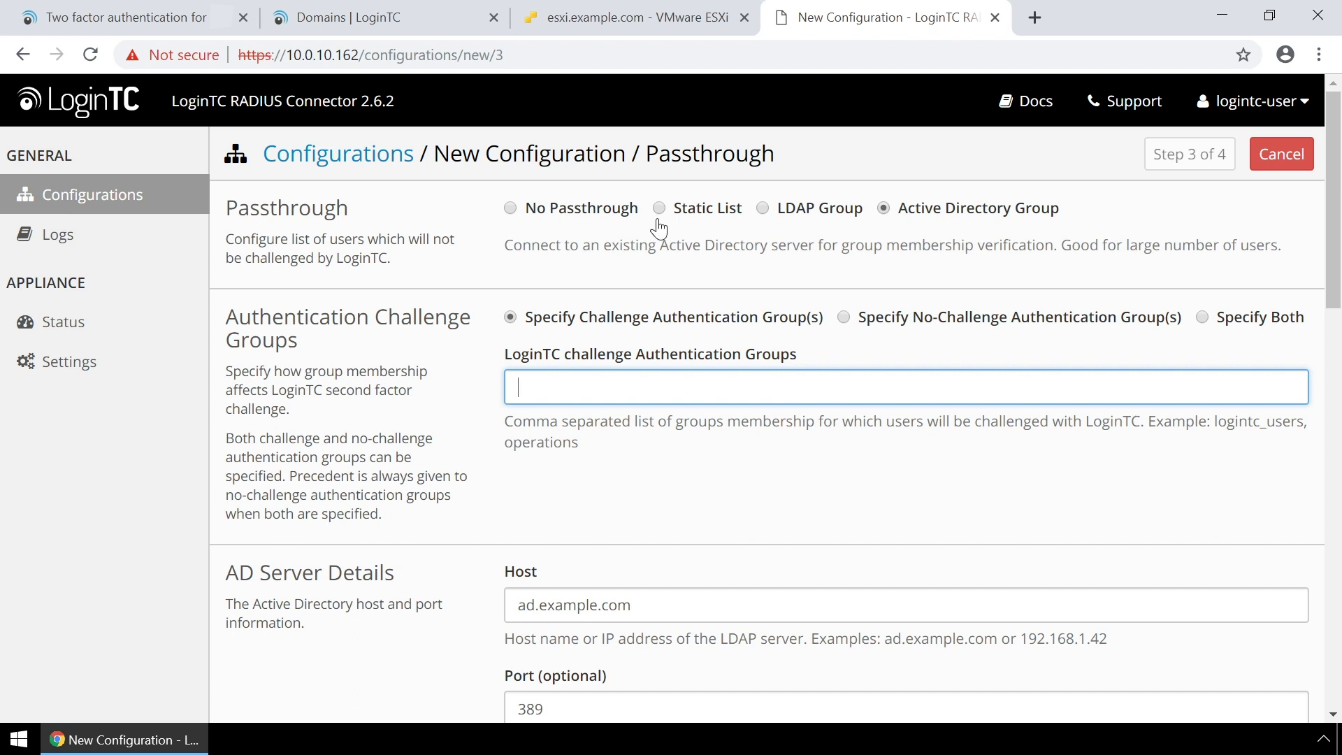
pyautogui.click(511, 209)
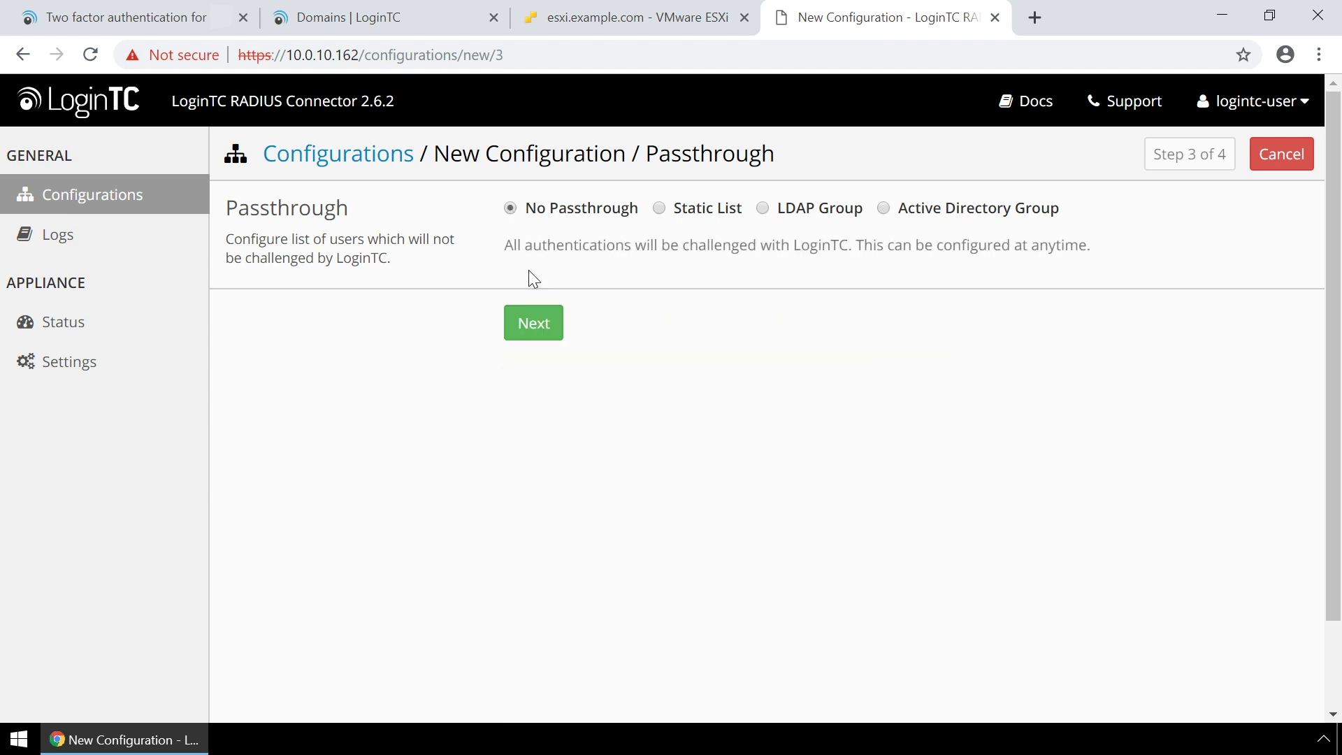
# Enter configuration name secure-access, client IP 10.0.10.116 and the shared secret.
pyautogui.click(539, 327)
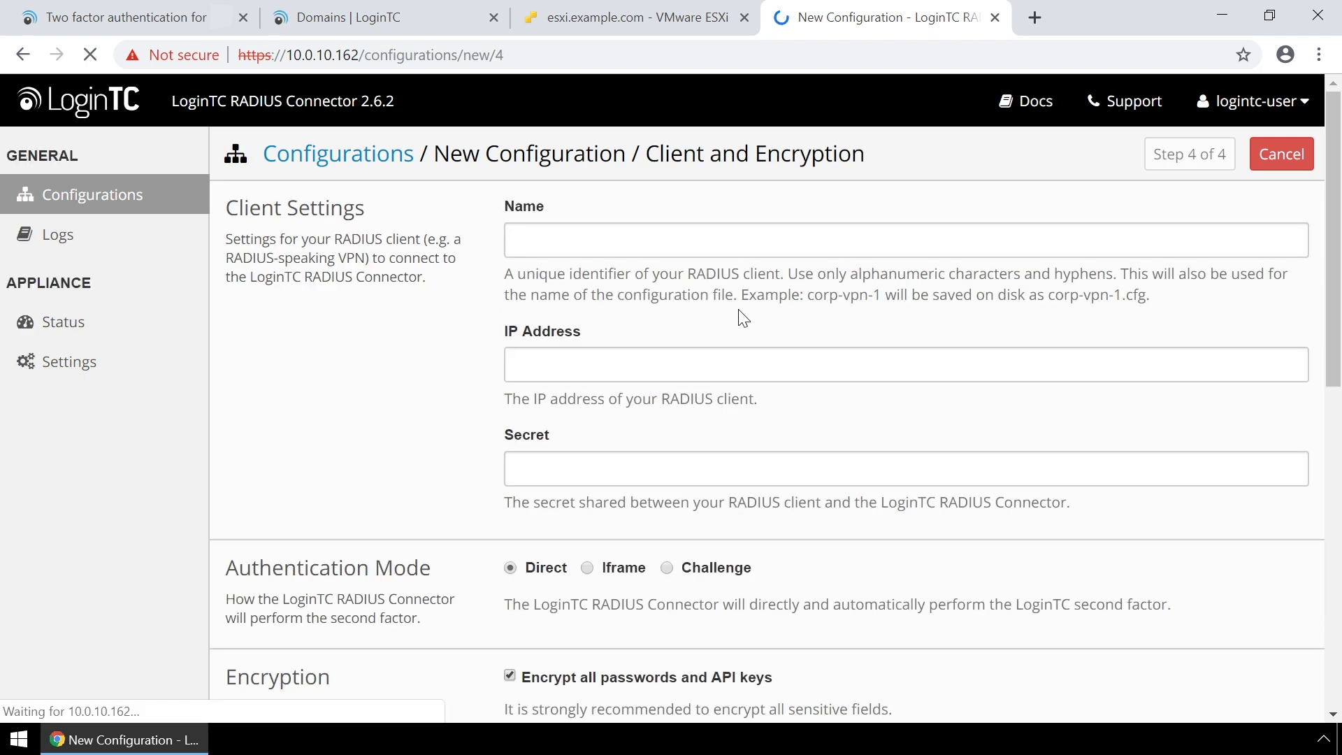
pyautogui.click(730, 240)
pyautogui.write('secure')
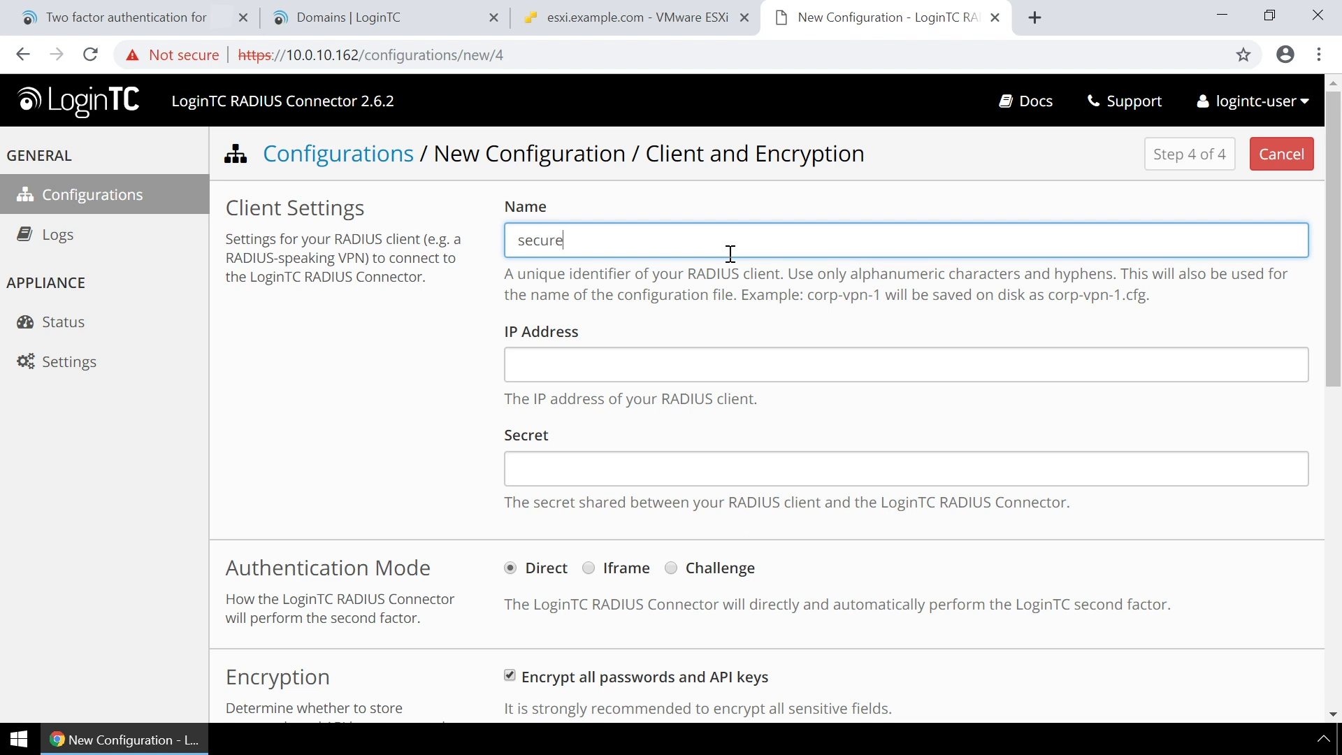
pyautogui.write('-access')
pyautogui.click(984, 371)
pyautogui.write('10.0.10.116')
pyautogui.click(991, 463)
pyautogui.write('********')
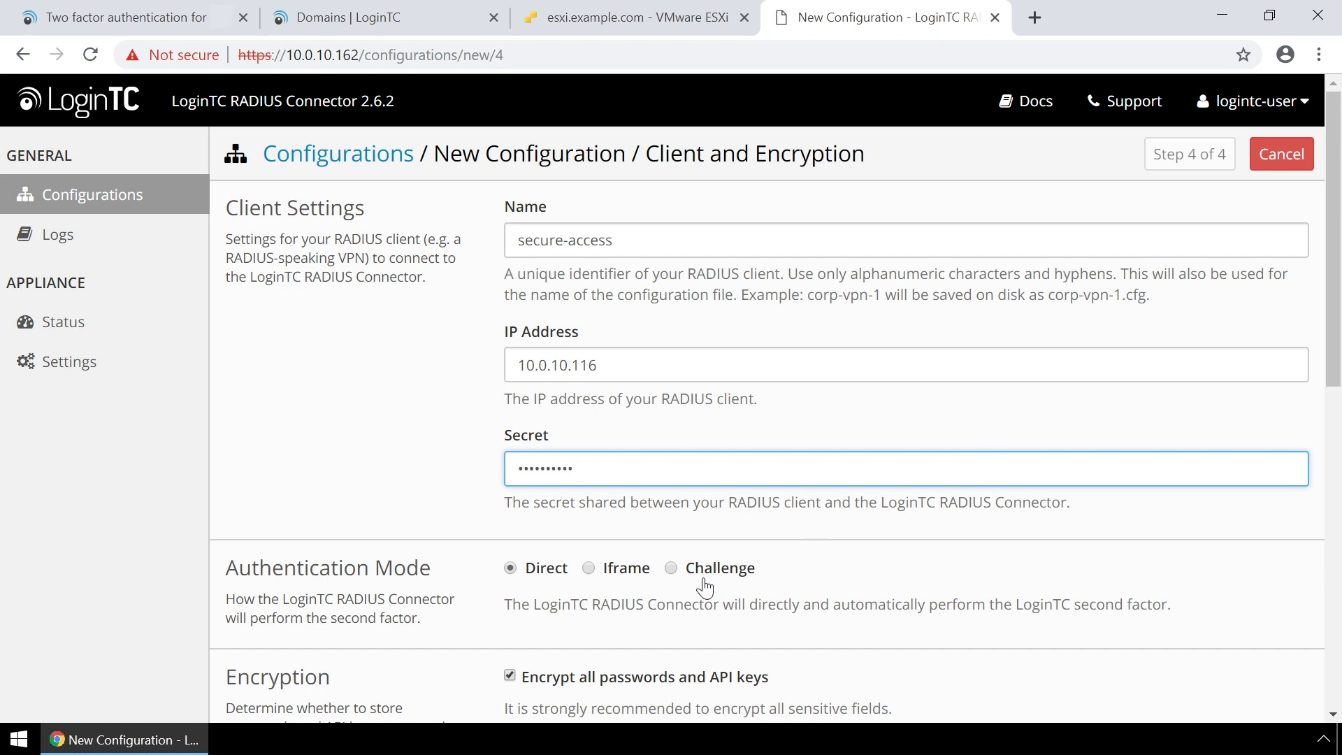
# Choose Challenge authentication mode, test the configuration, and save it.
pyautogui.click(671, 568)
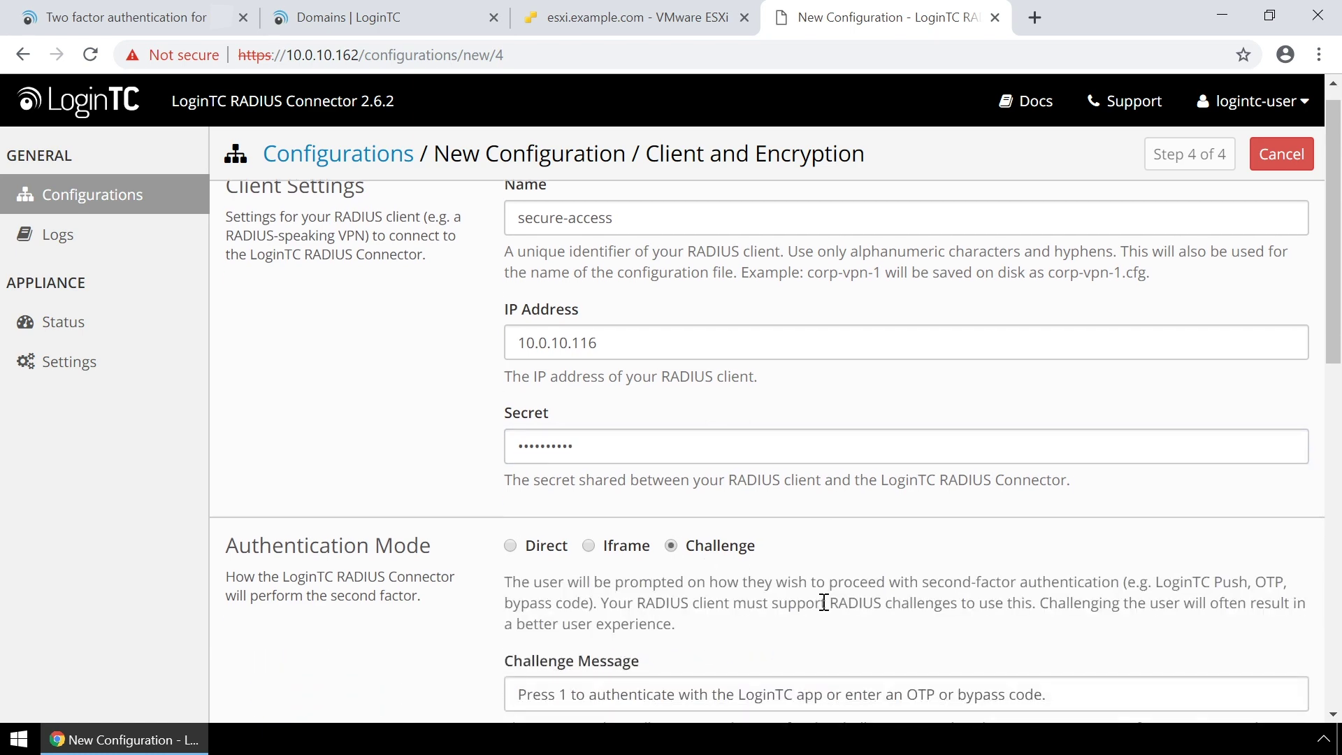
pyautogui.scroll(-3, 824, 601)
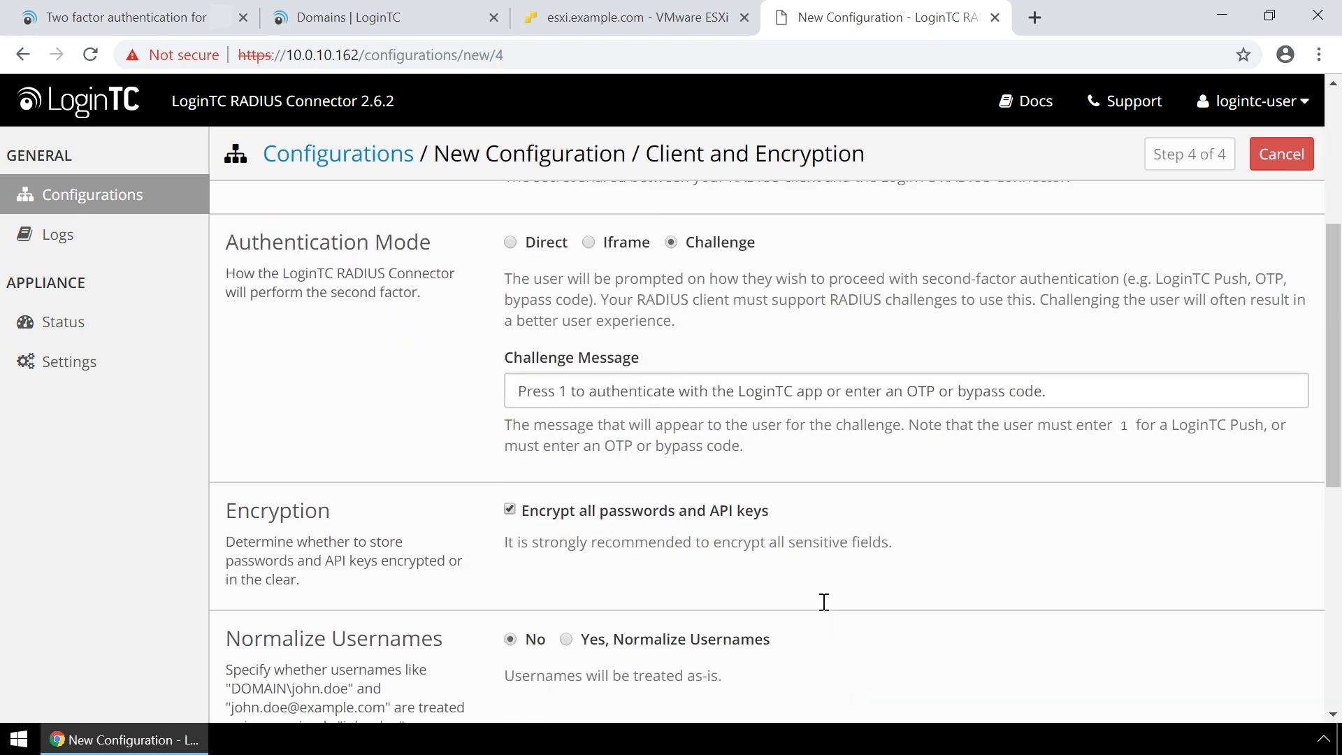
pyautogui.scroll(-5, 823, 602)
pyautogui.scroll(-5, 824, 603)
pyautogui.click(545, 589)
pyautogui.click(610, 589)
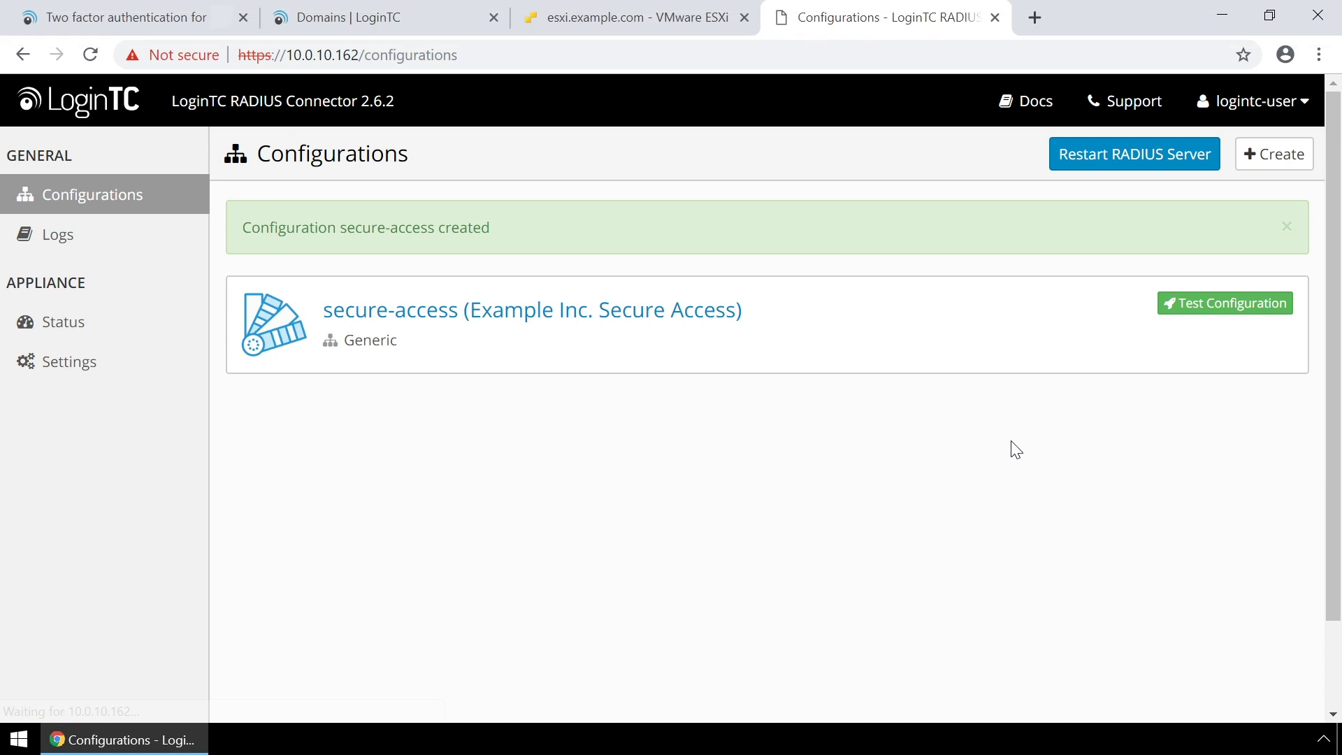
# Switch to the LoginTC Admin Panel and open the Example Inc. Secure Access domain page.
pyautogui.click(369, 17)
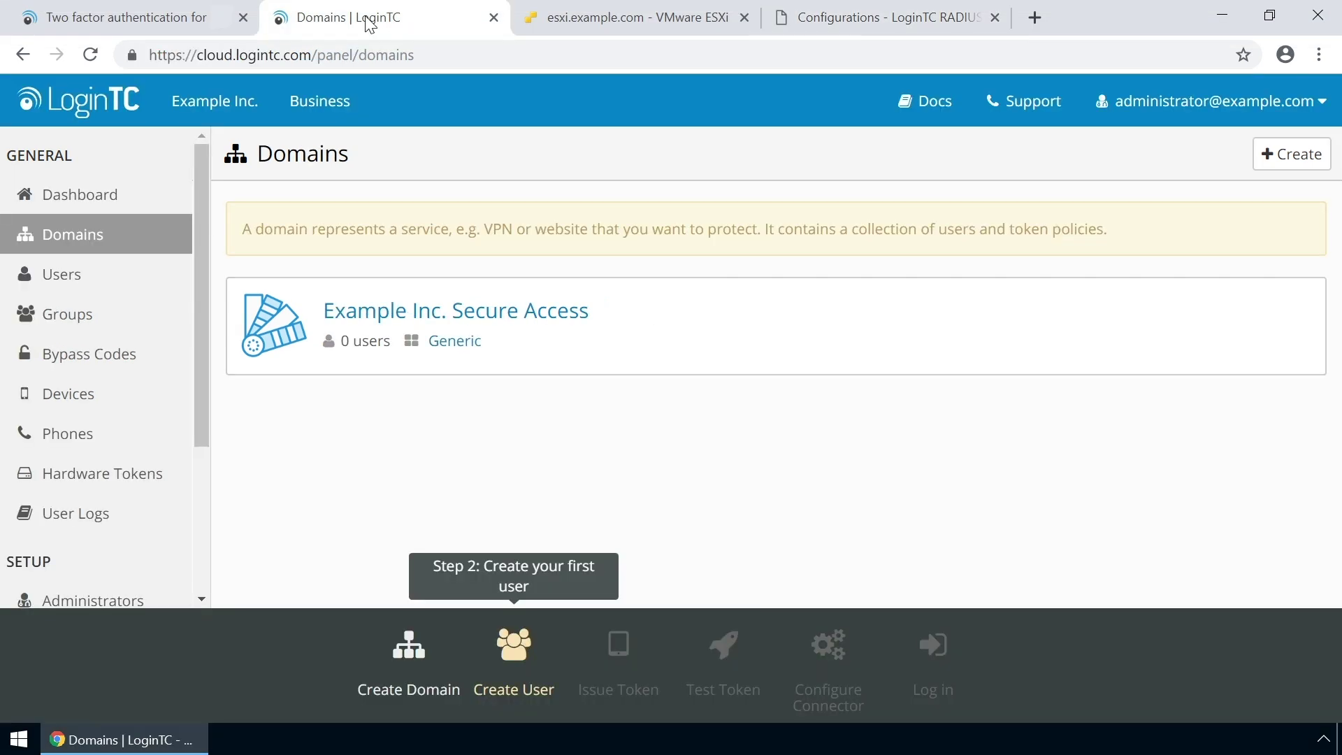
pyautogui.click(401, 311)
pyautogui.scroll(-3, 551, 341)
pyautogui.scroll(-3, 629, 314)
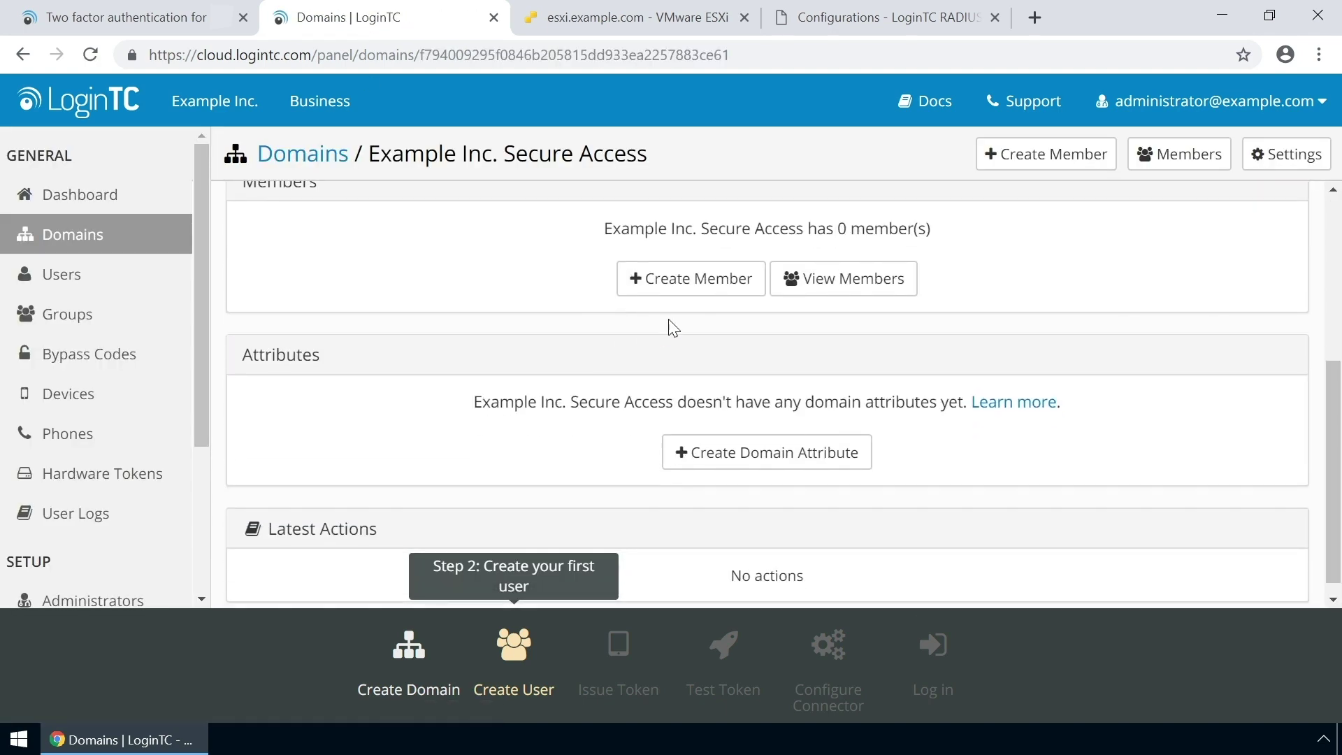
pyautogui.click(697, 281)
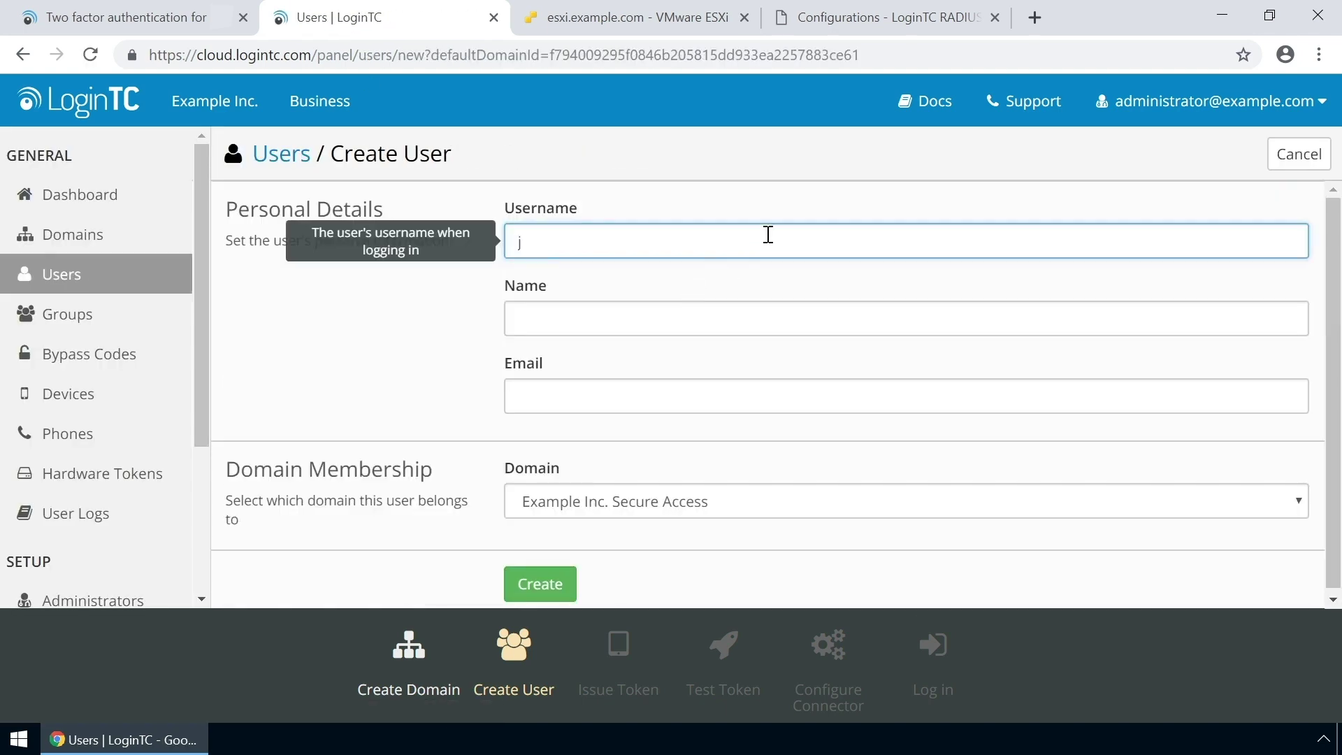
pyautogui.write('ohn.doe')
pyautogui.press('Tab')
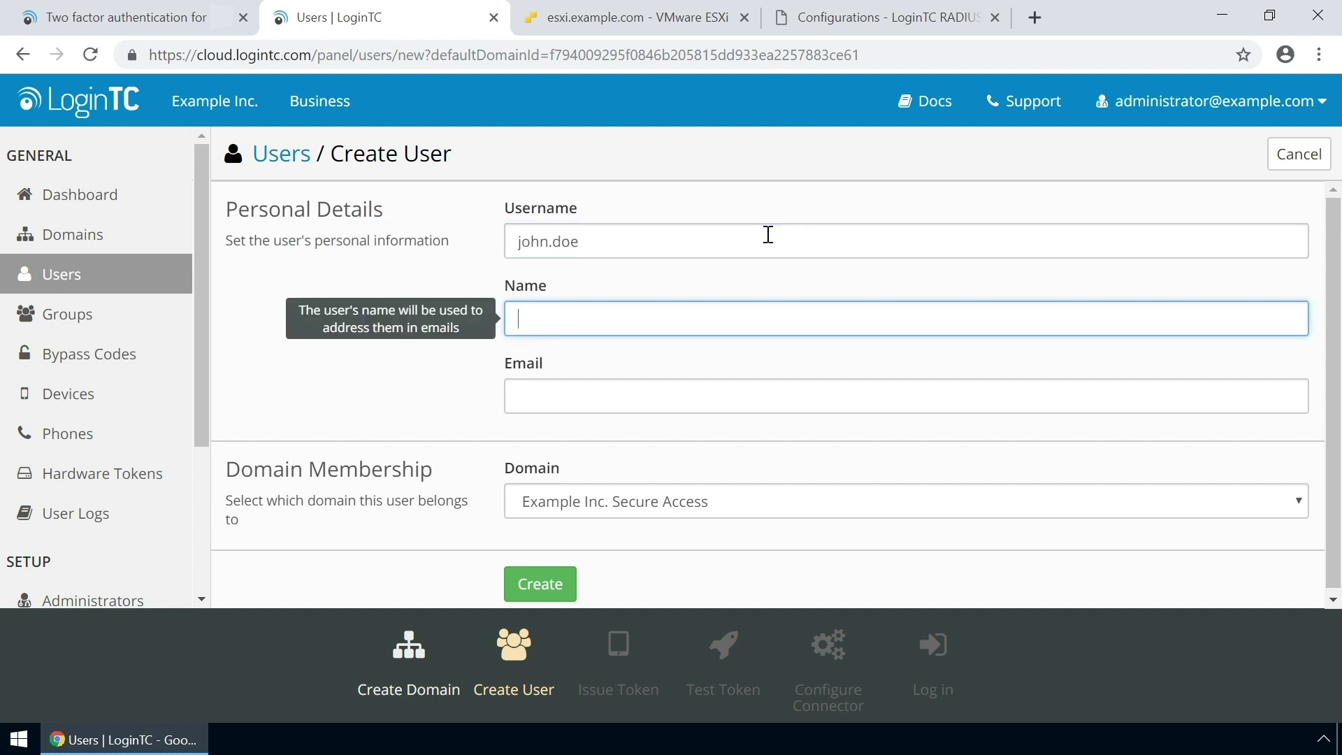
pyautogui.write('John Doe')
pyautogui.press('Tab')
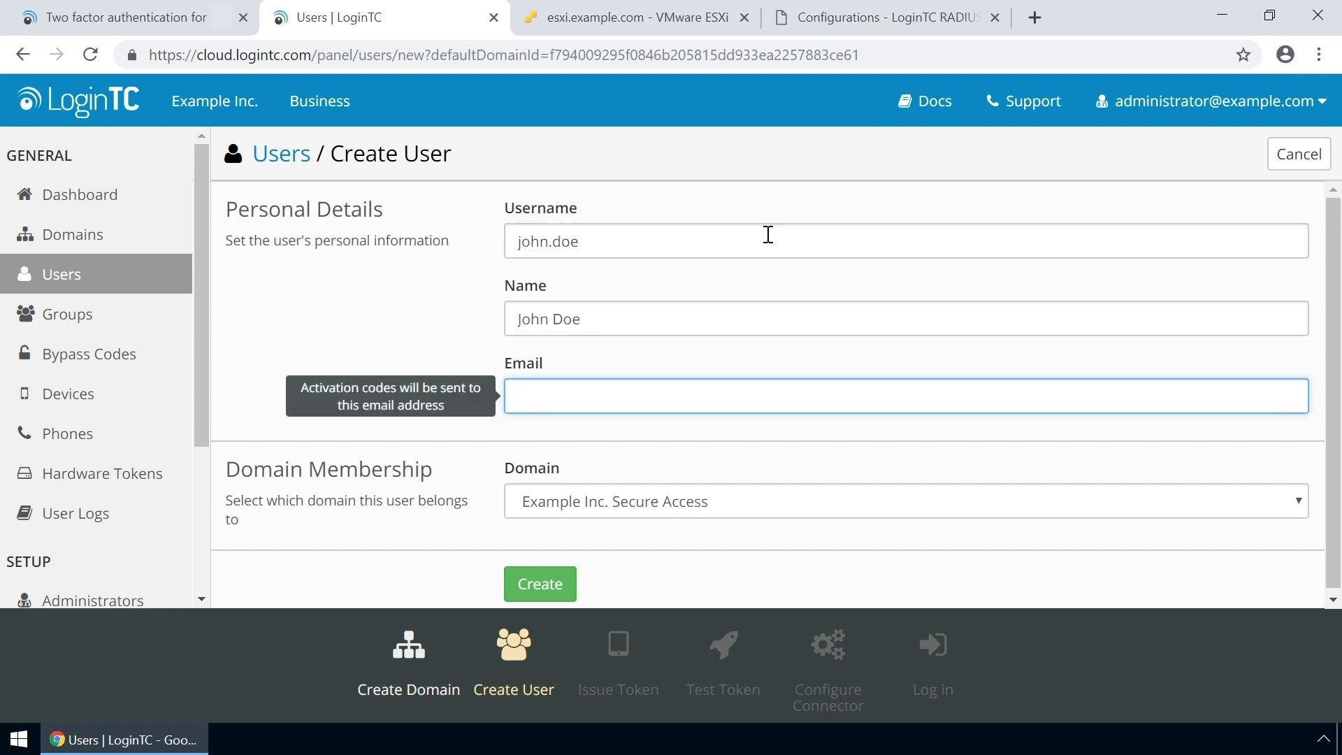
pyautogui.write('john.doe@example.com')
pyautogui.scroll(-1, 564, 583)
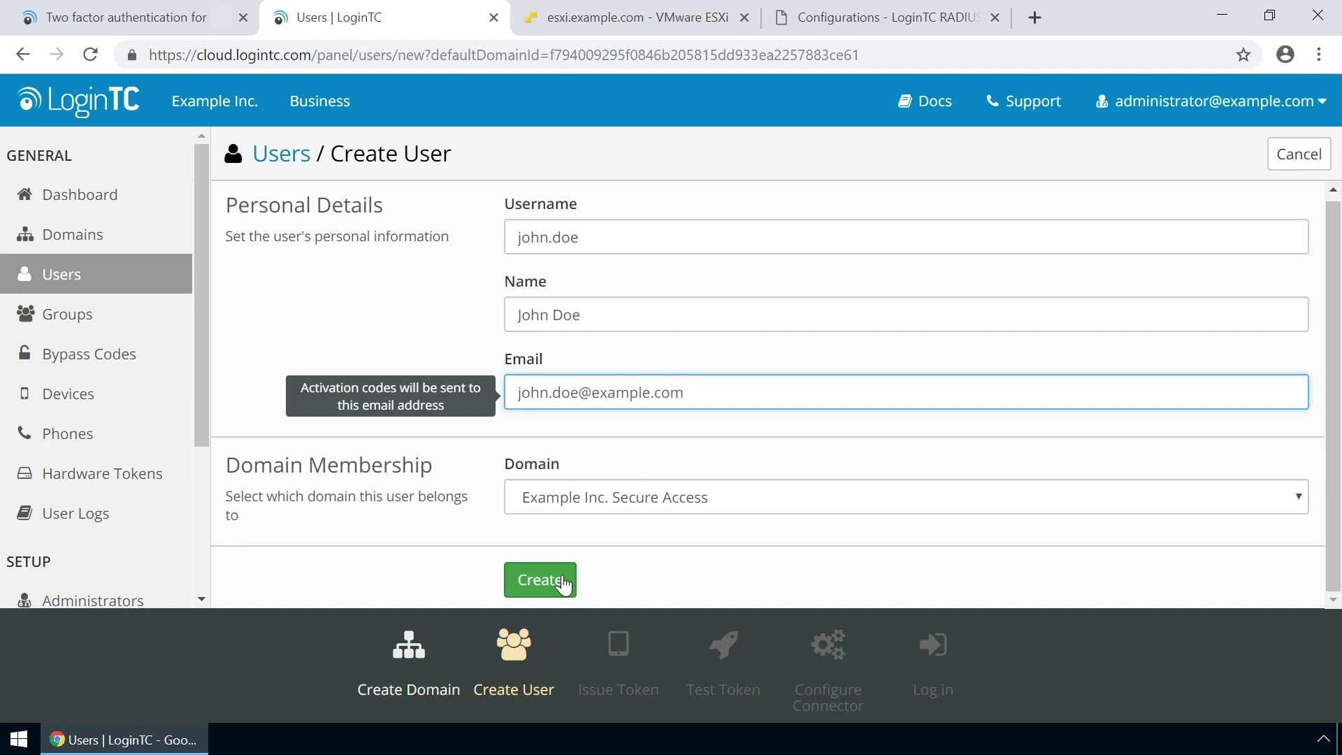
pyautogui.click(564, 582)
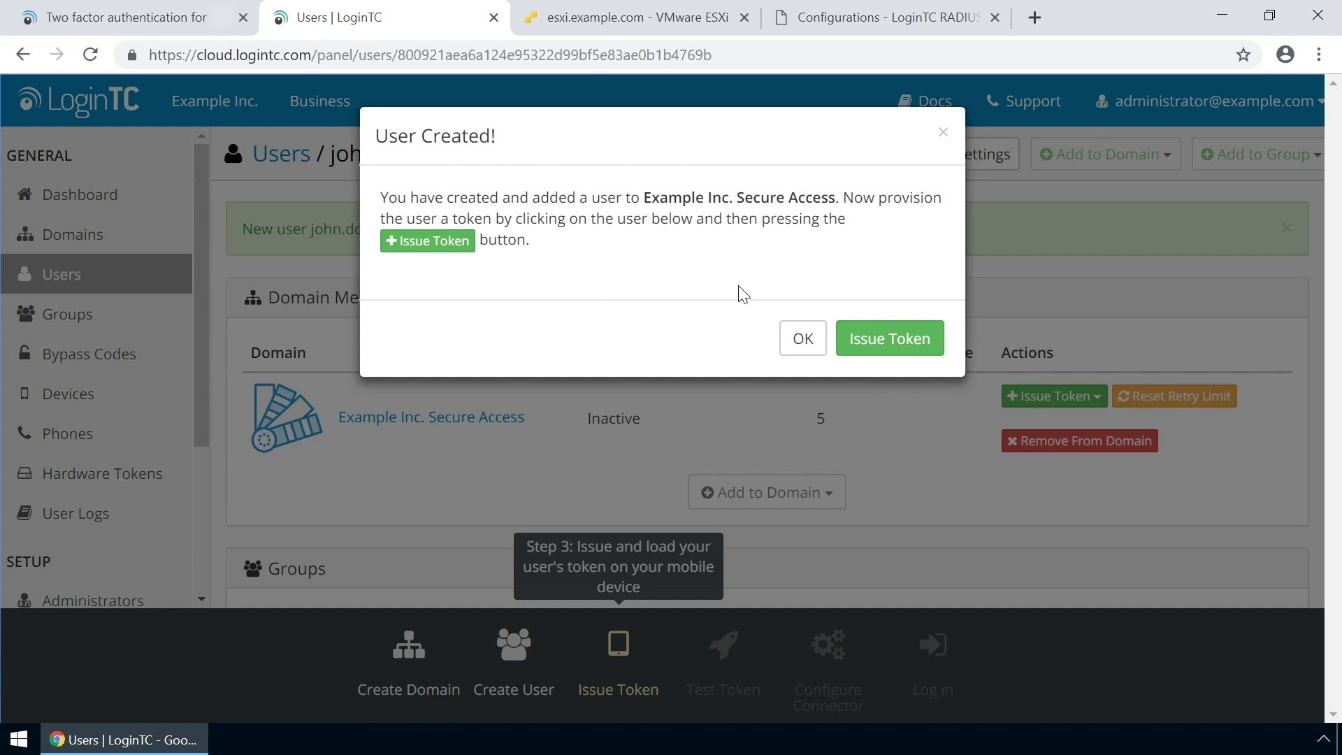
pyautogui.click(888, 339)
# Issue john.doe a token with an emailed activation code, then open his user page.
pyautogui.click(1105, 420)
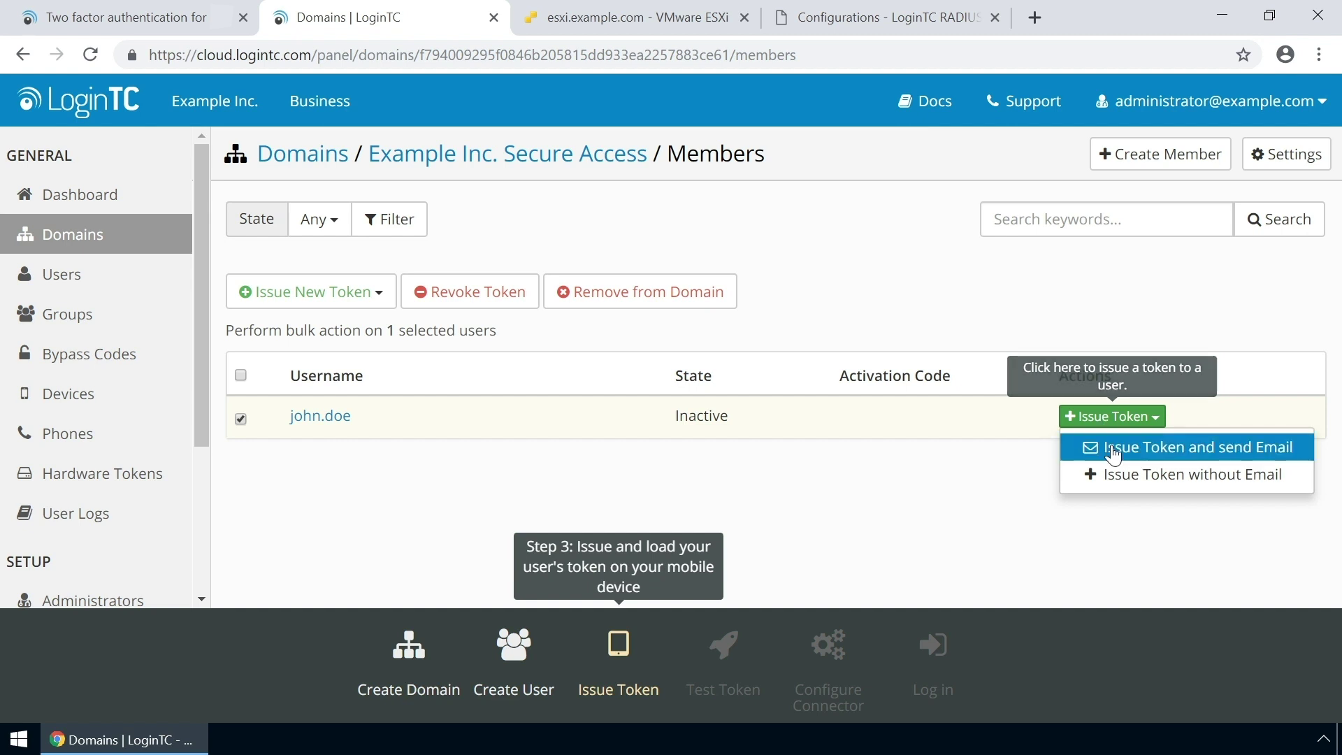
pyautogui.click(1173, 474)
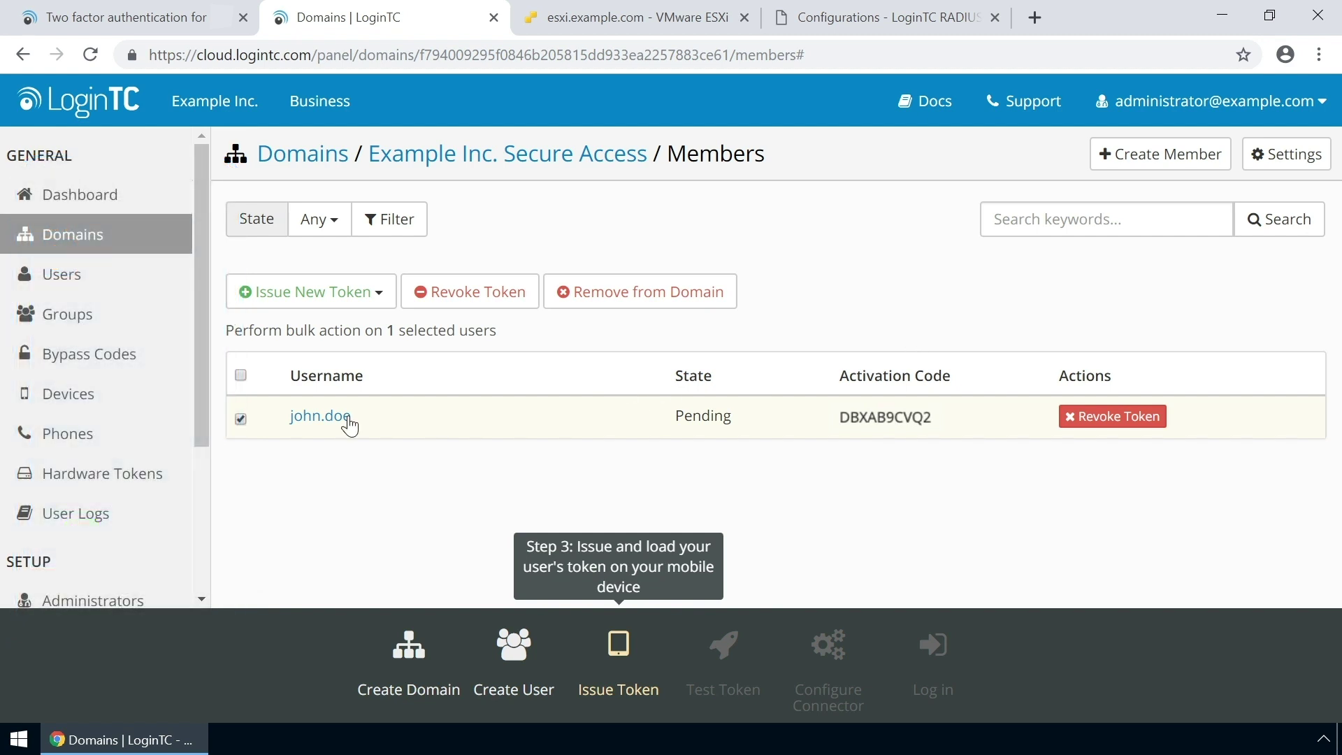
pyautogui.click(327, 415)
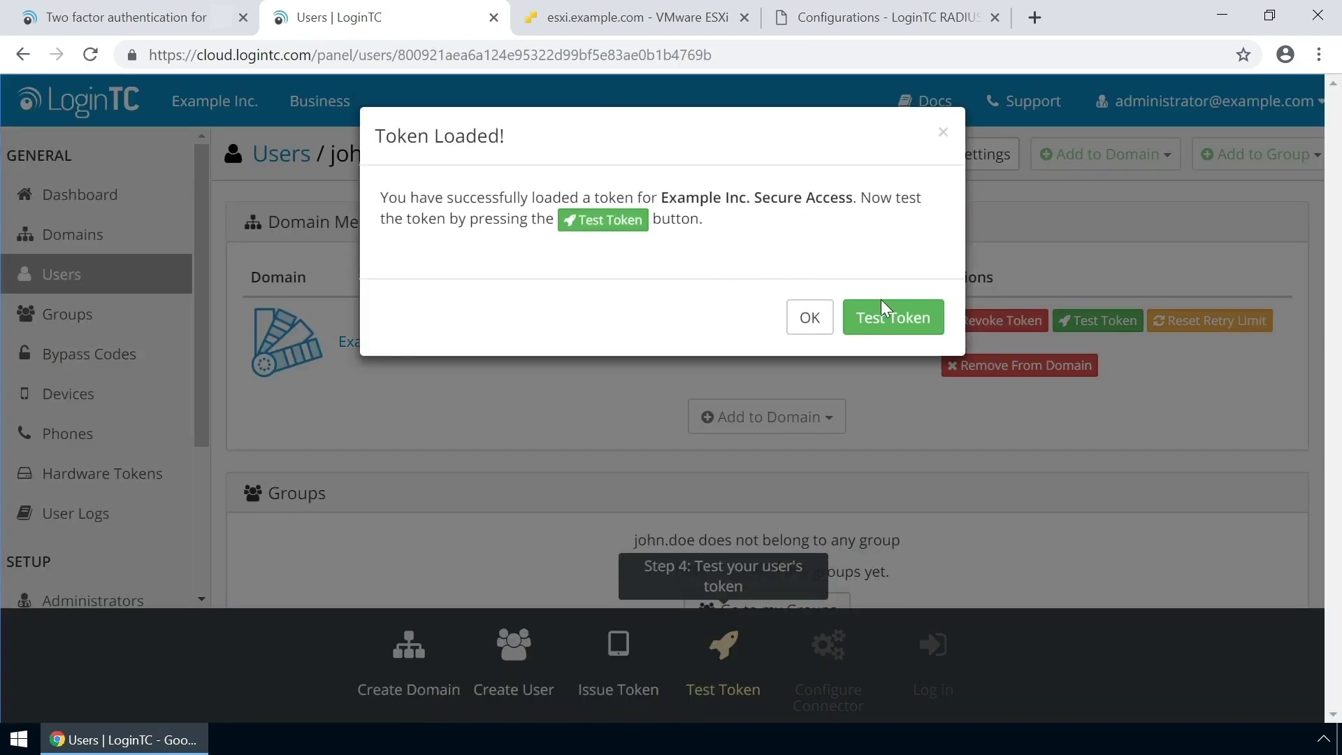
# Send a test notification to john.doe's token and close the approved result.
pyautogui.click(893, 316)
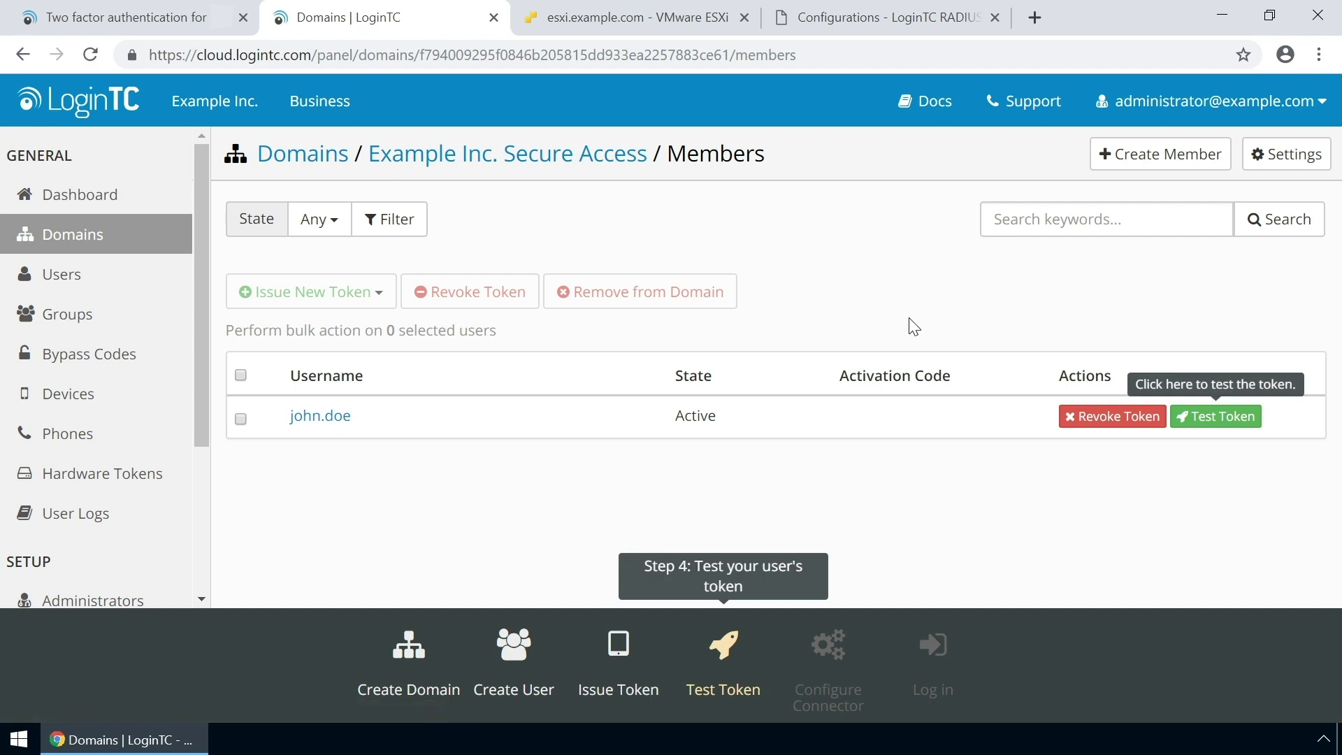
pyautogui.click(1217, 415)
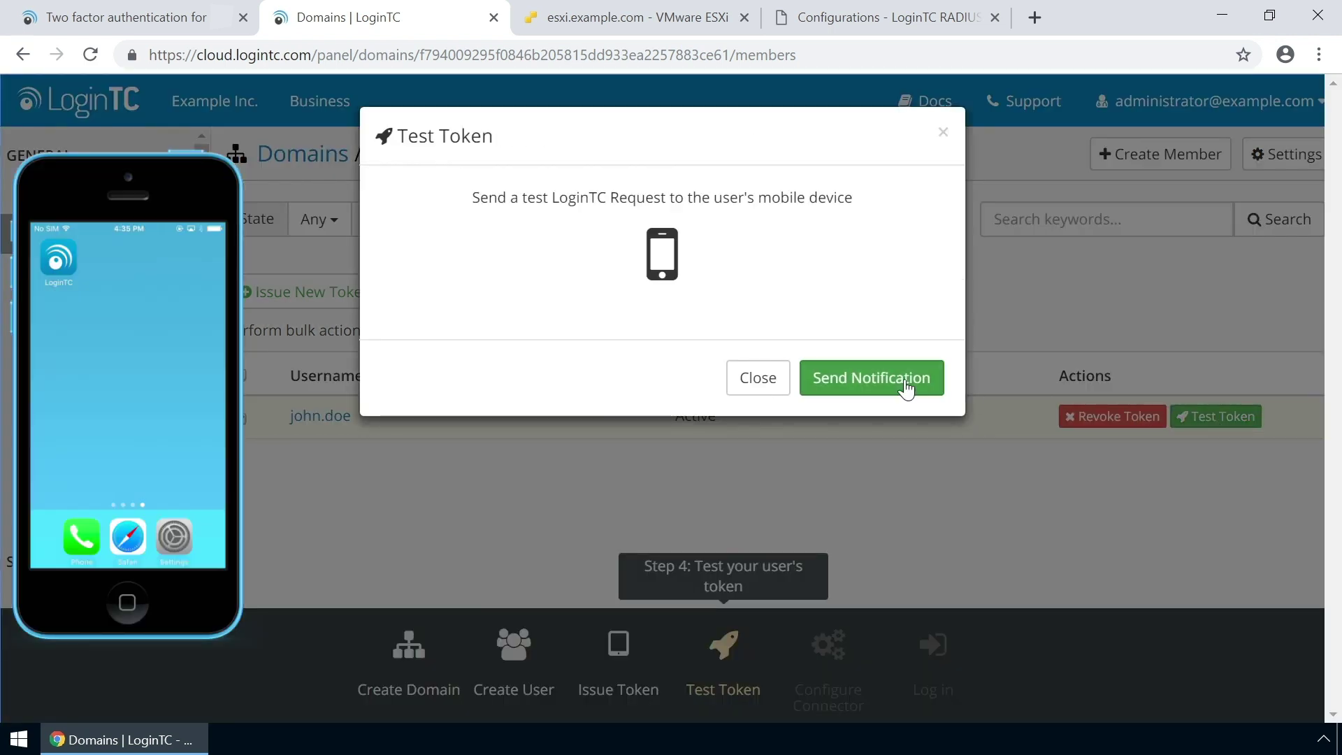
pyautogui.click(871, 377)
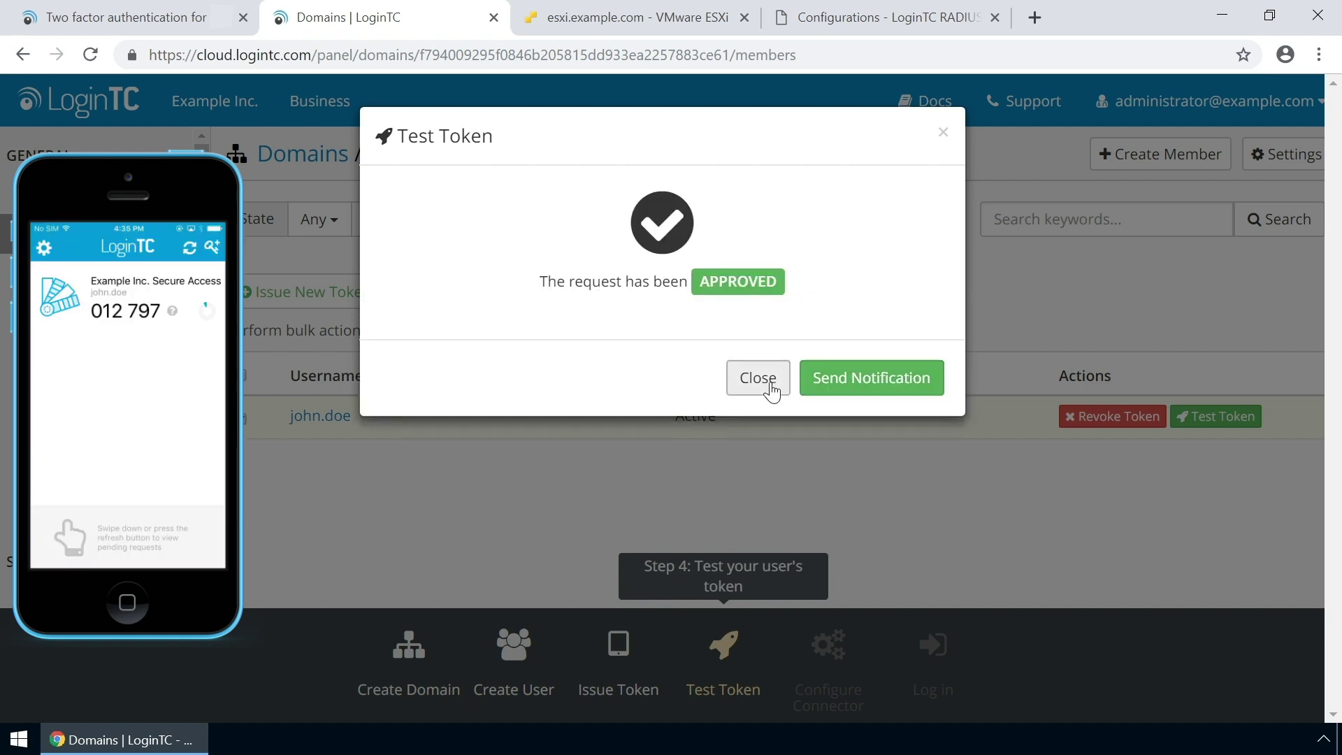
pyautogui.click(757, 378)
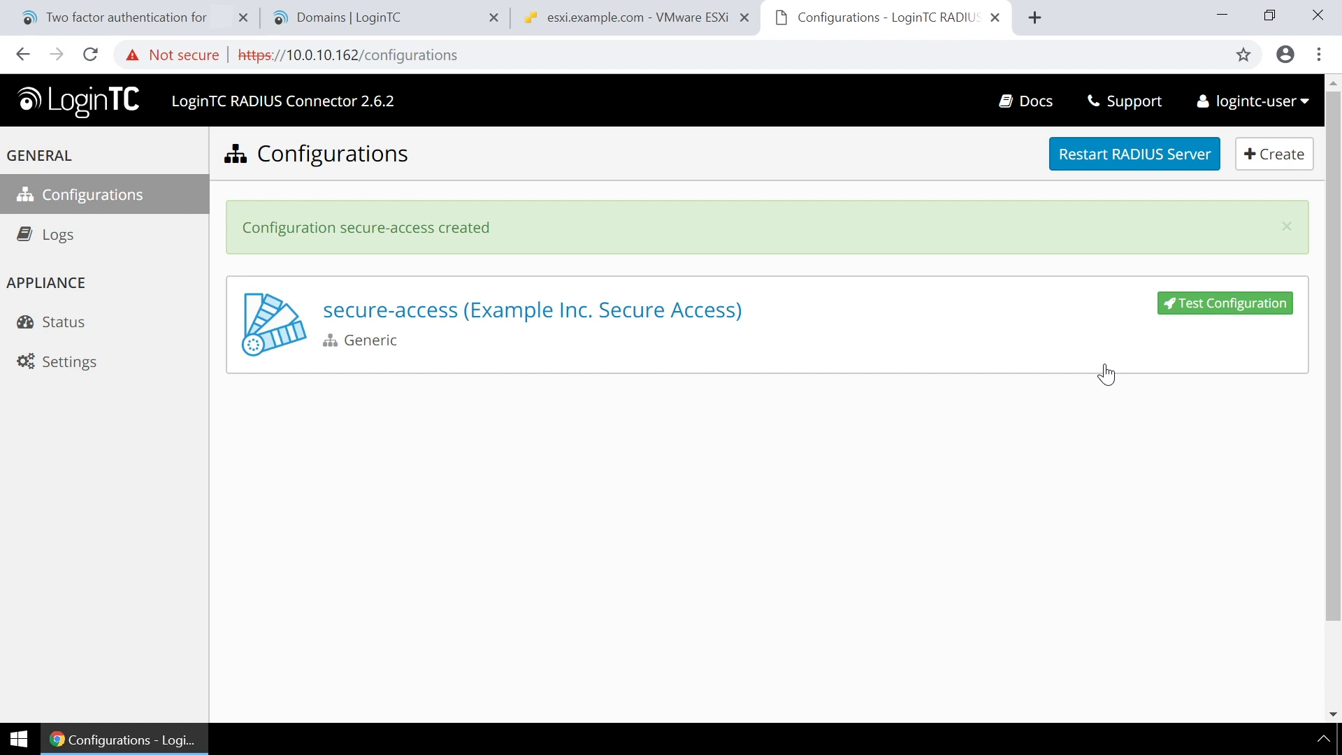
# Run the secure-access test login until approved, then view the connector settings.
pyautogui.click(1203, 305)
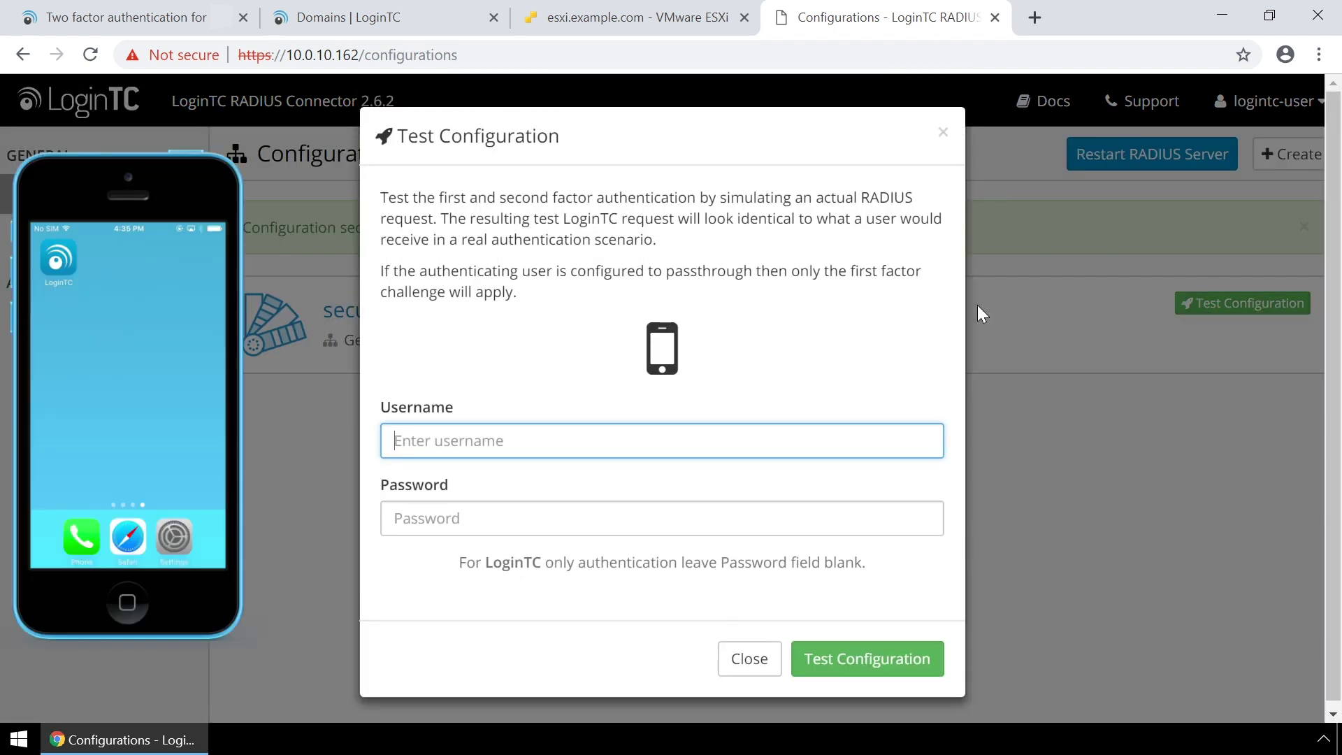
pyautogui.write('john.doe')
pyautogui.press('Tab')
pyautogui.write('password')
pyautogui.click(880, 659)
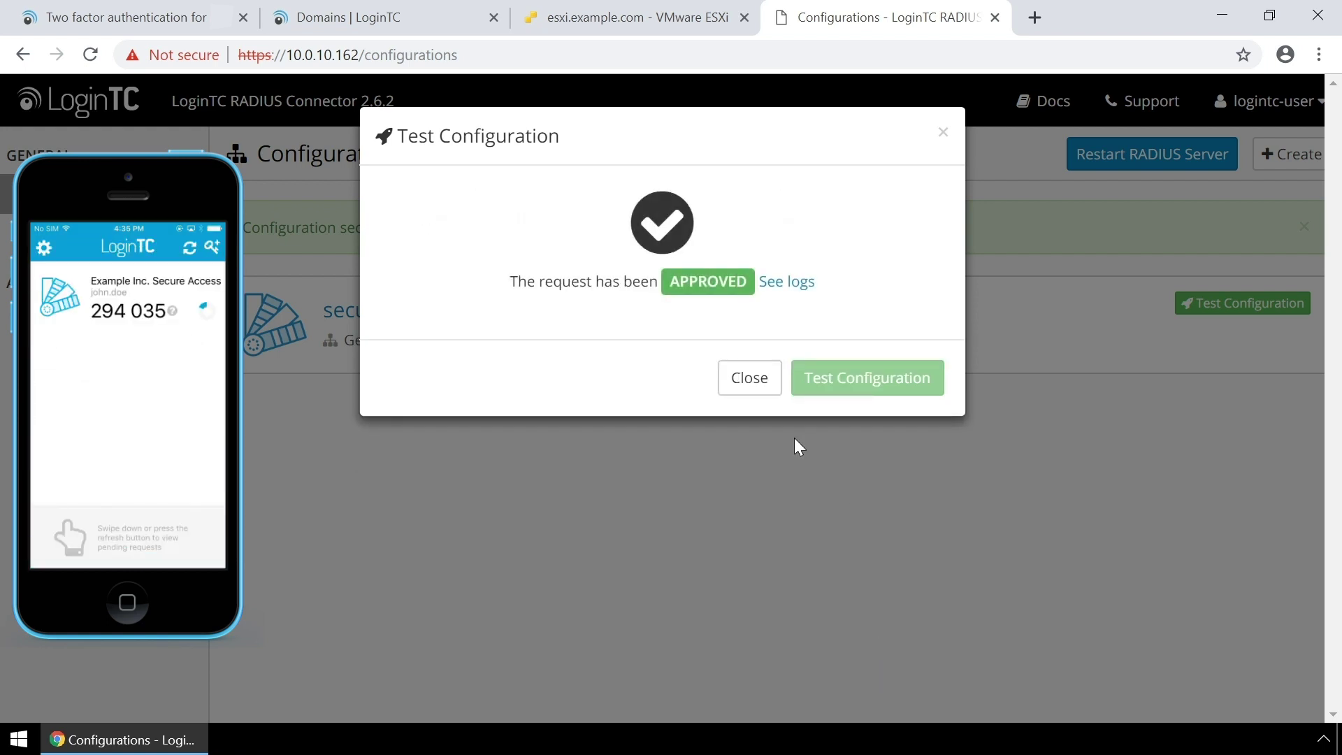
pyautogui.click(748, 378)
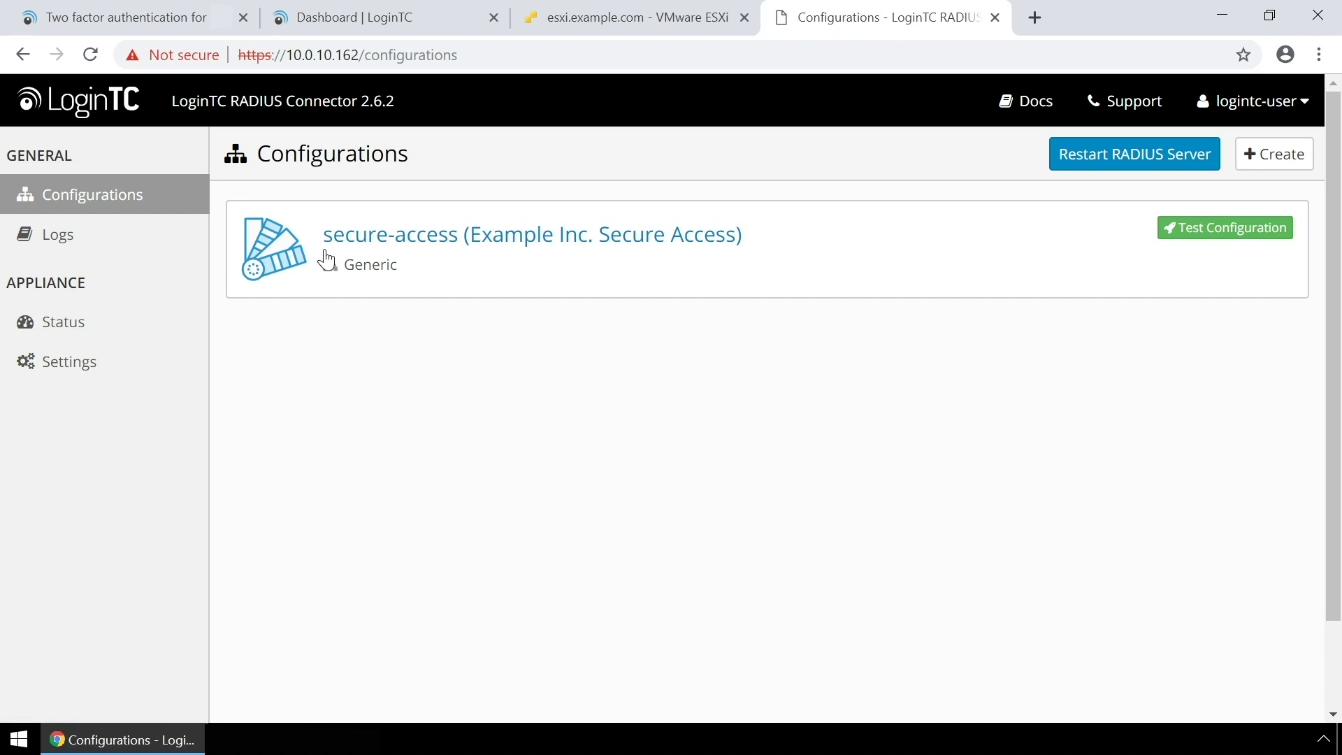
pyautogui.click(63, 366)
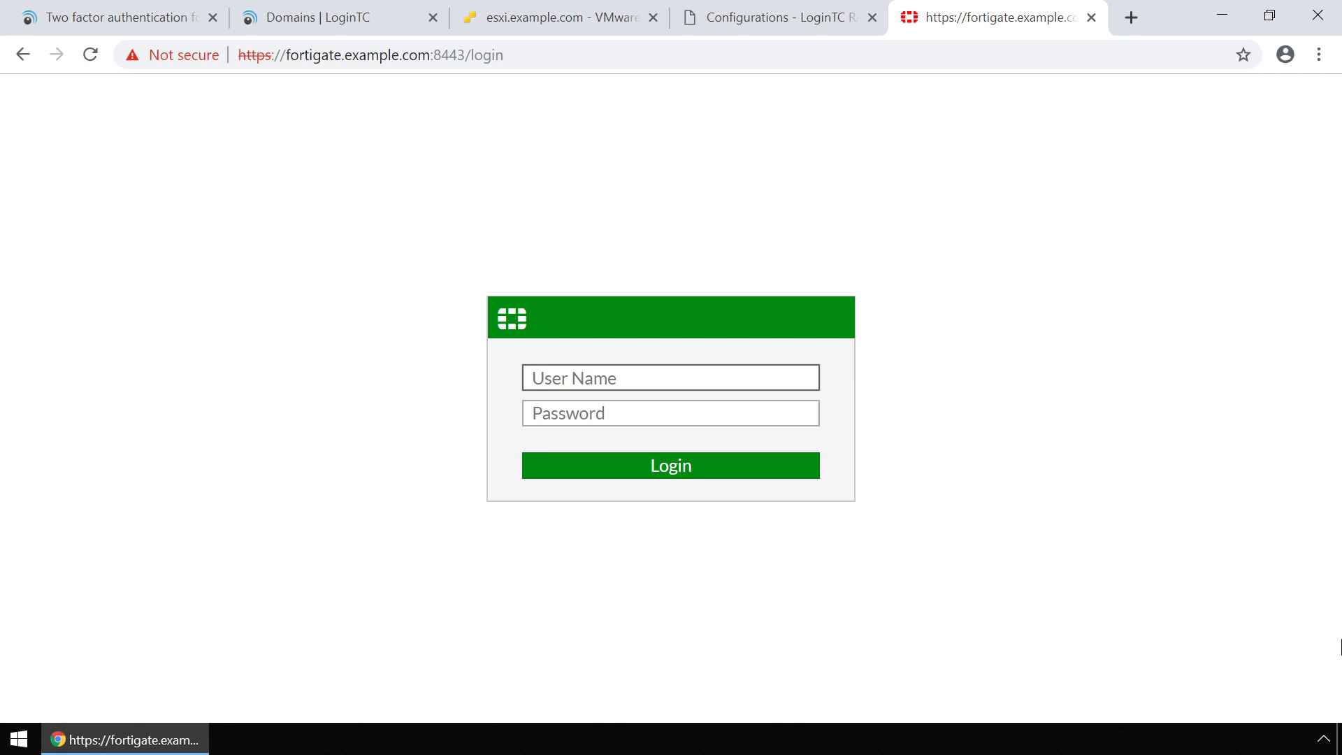
# Log in to the FortiGate admin interface with the admin username and password.
pyautogui.click(776, 378)
pyautogui.write('admin')
pyautogui.click(776, 406)
pyautogui.write('**********')
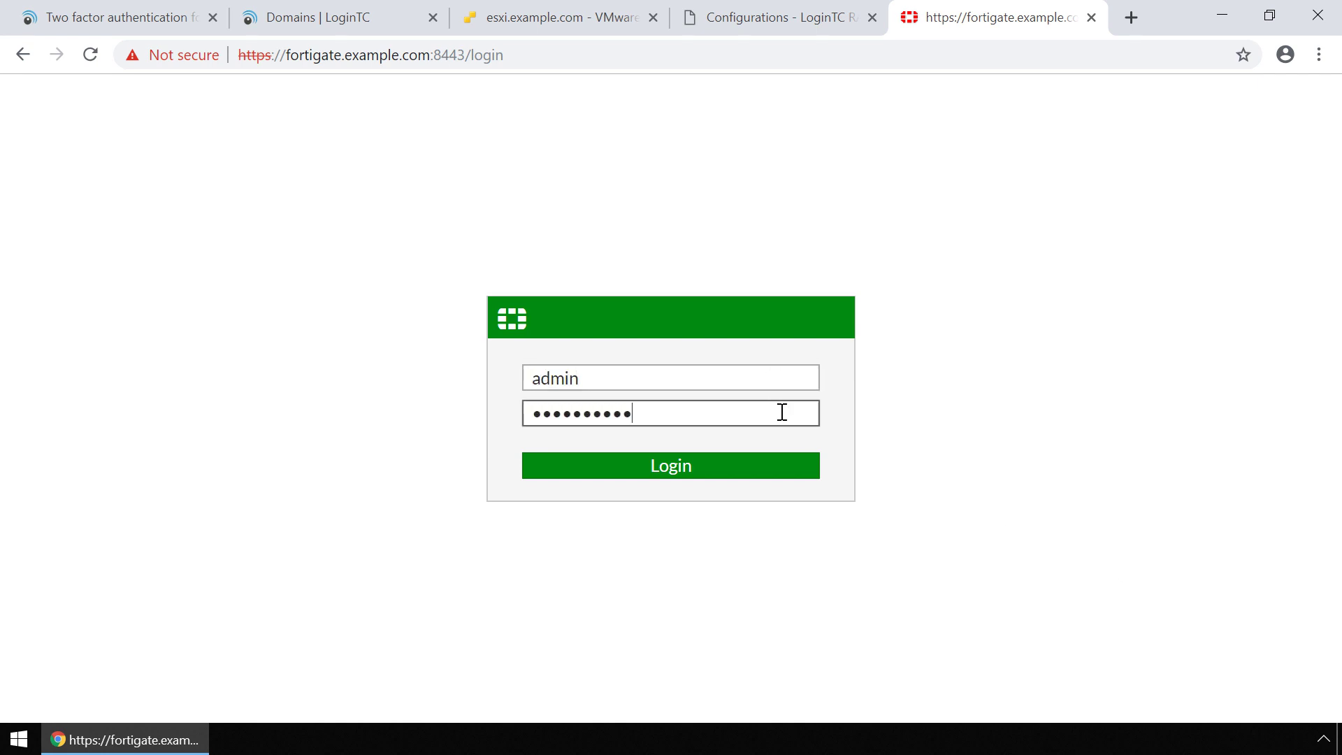
pyautogui.click(778, 469)
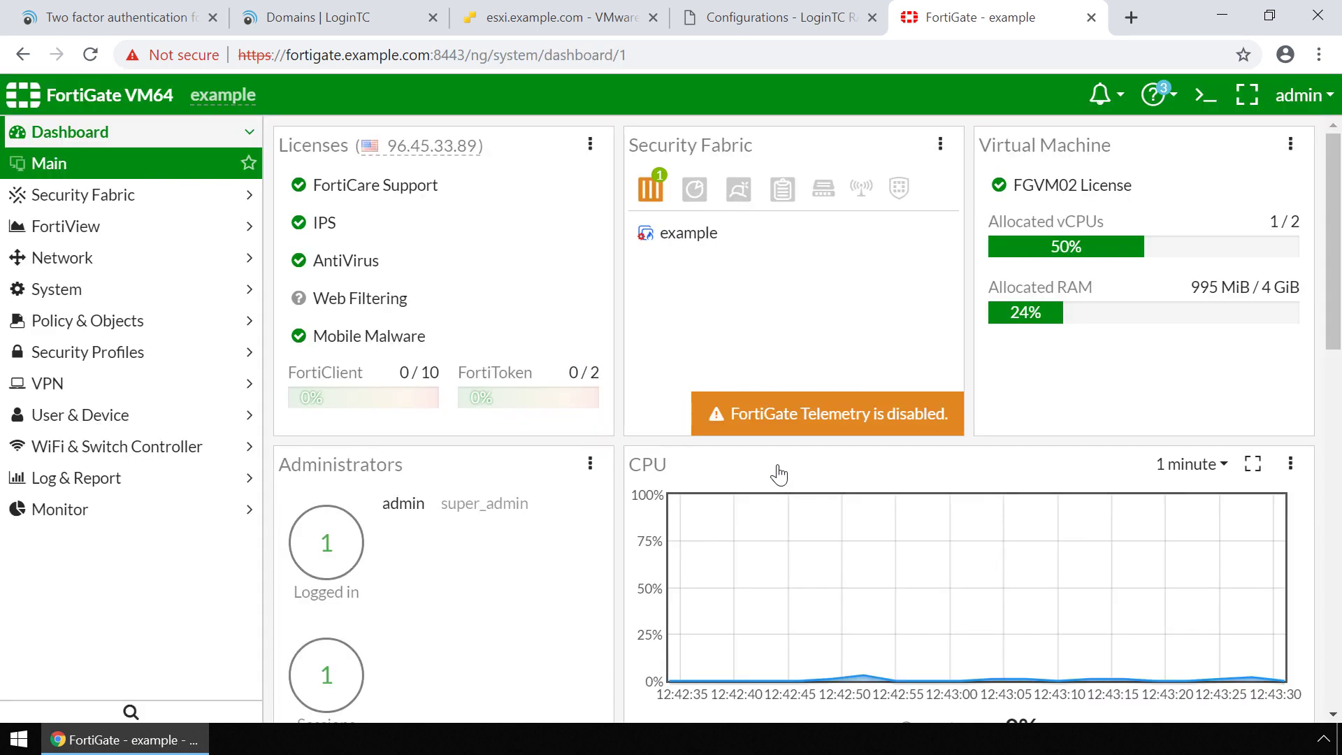
# In the CLI console, run config system global, set remoteauthtimeout 90, end, then close it.
pyautogui.moveTo(1205, 95)
pyautogui.click(1206, 95)
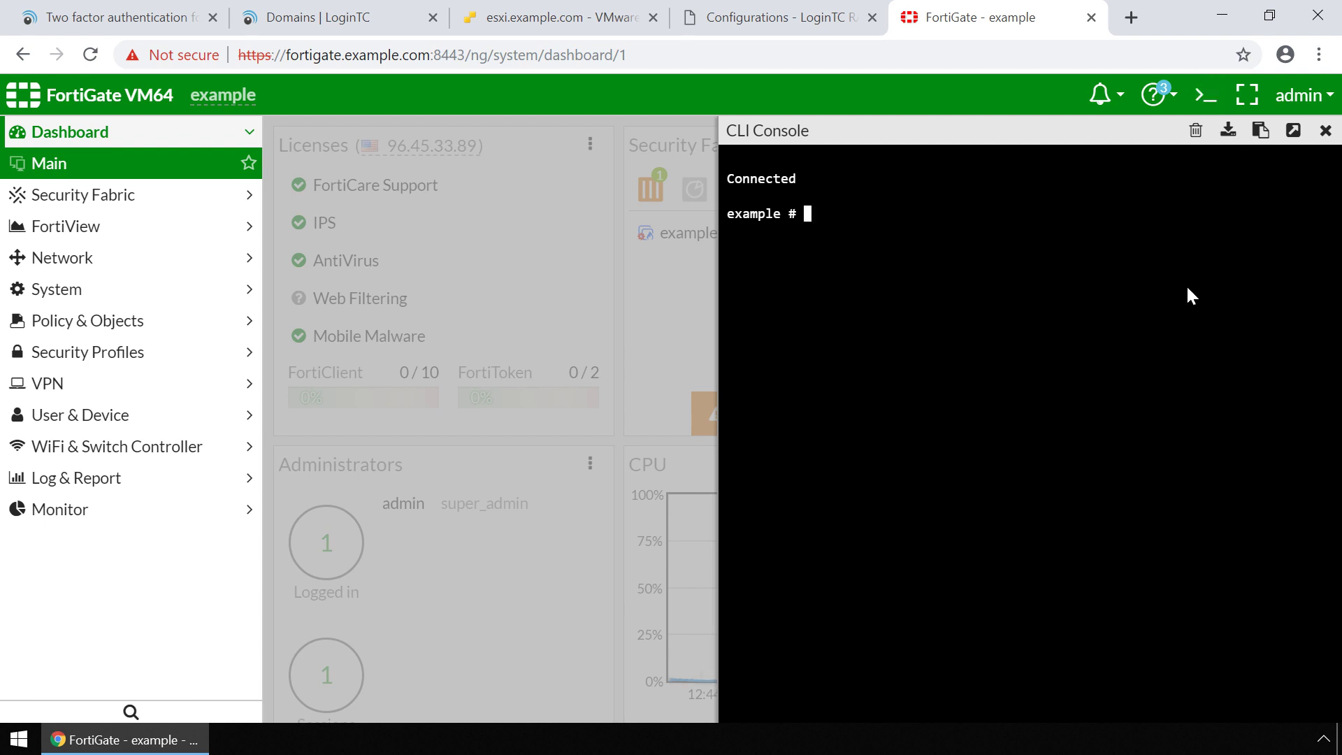
pyautogui.write('config system global')
pyautogui.press('Return')
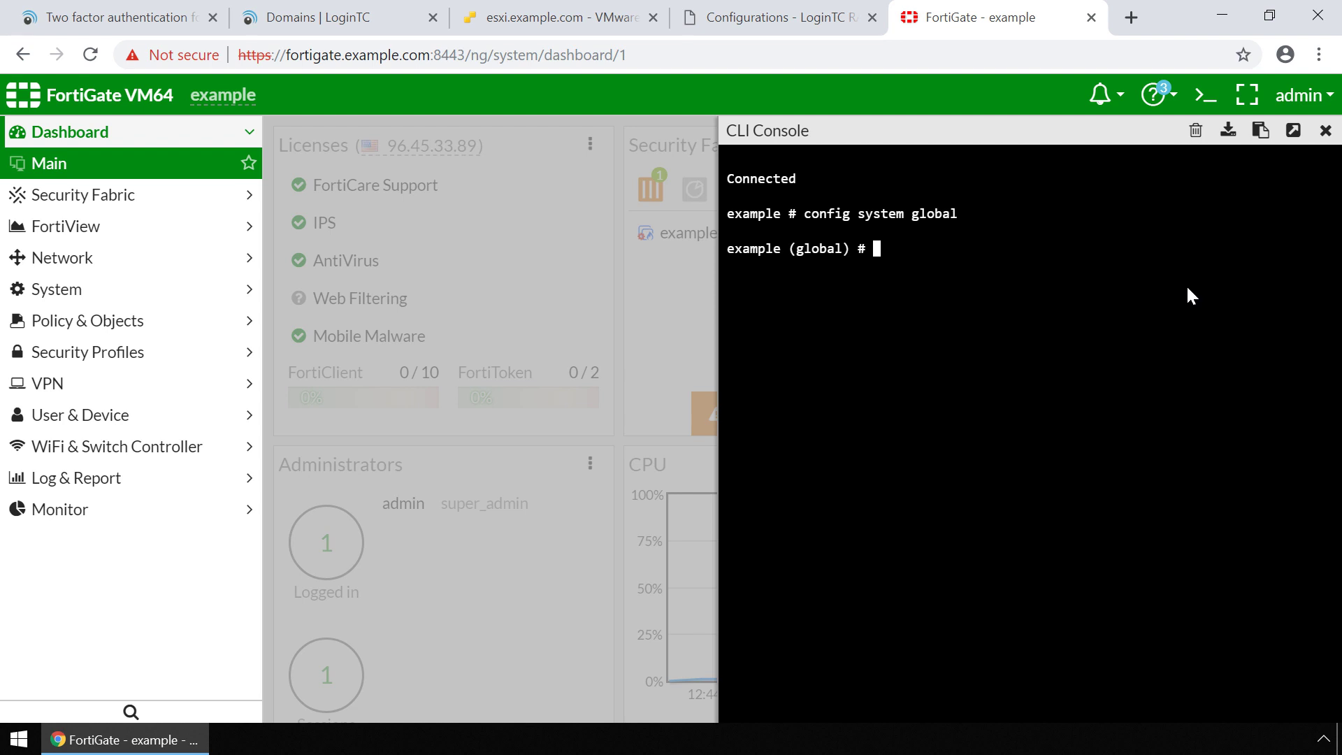
pyautogui.write('set ')
pyautogui.write('remoteauthtimeout 90')
pyautogui.press('Return')
pyautogui.write('end')
pyautogui.press('Return')
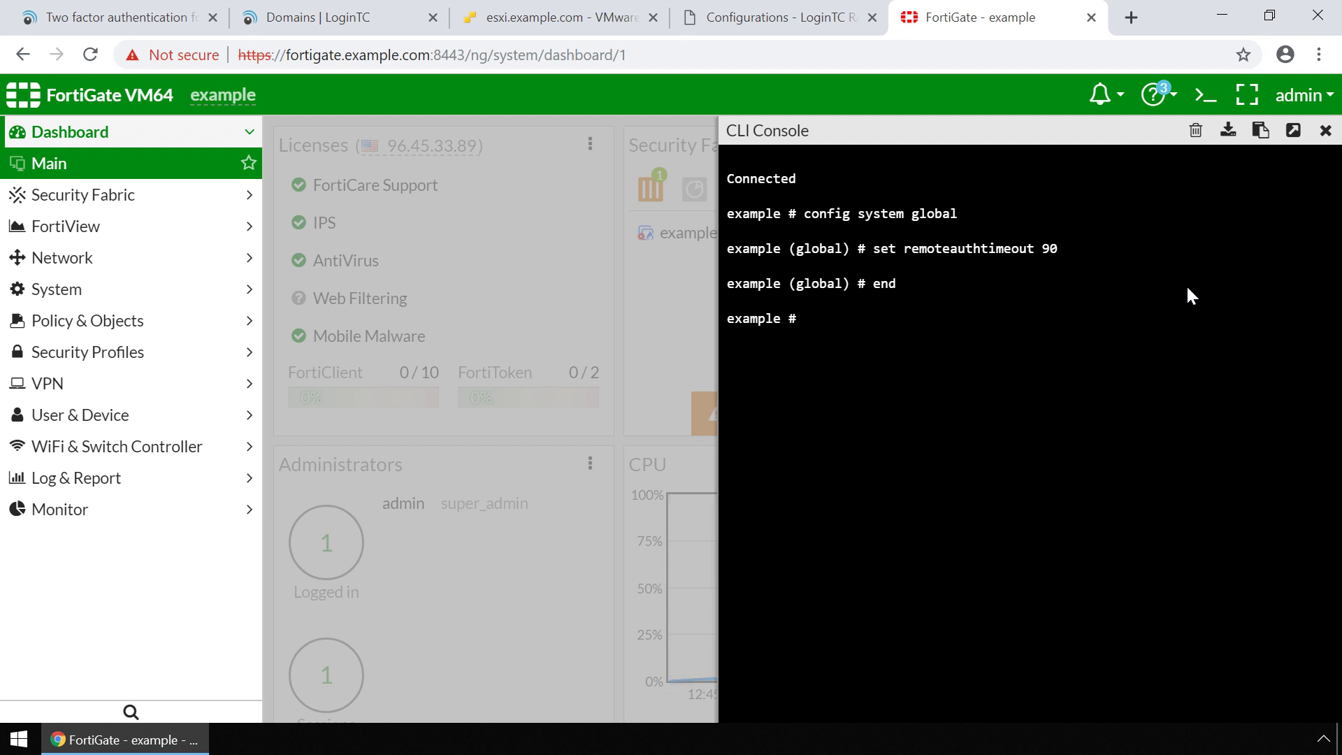
pyautogui.click(1326, 132)
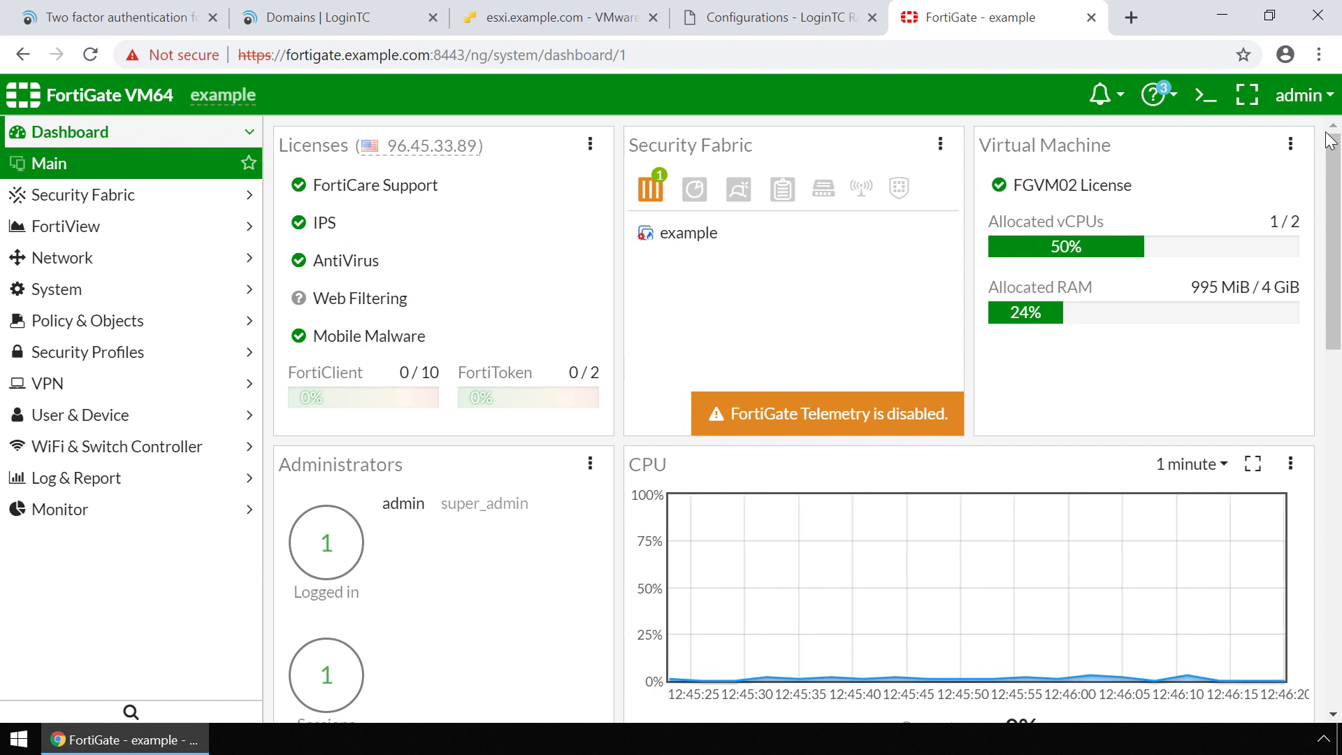
# Go to User & Device > RADIUS Servers and start a new server.
pyautogui.click(112, 416)
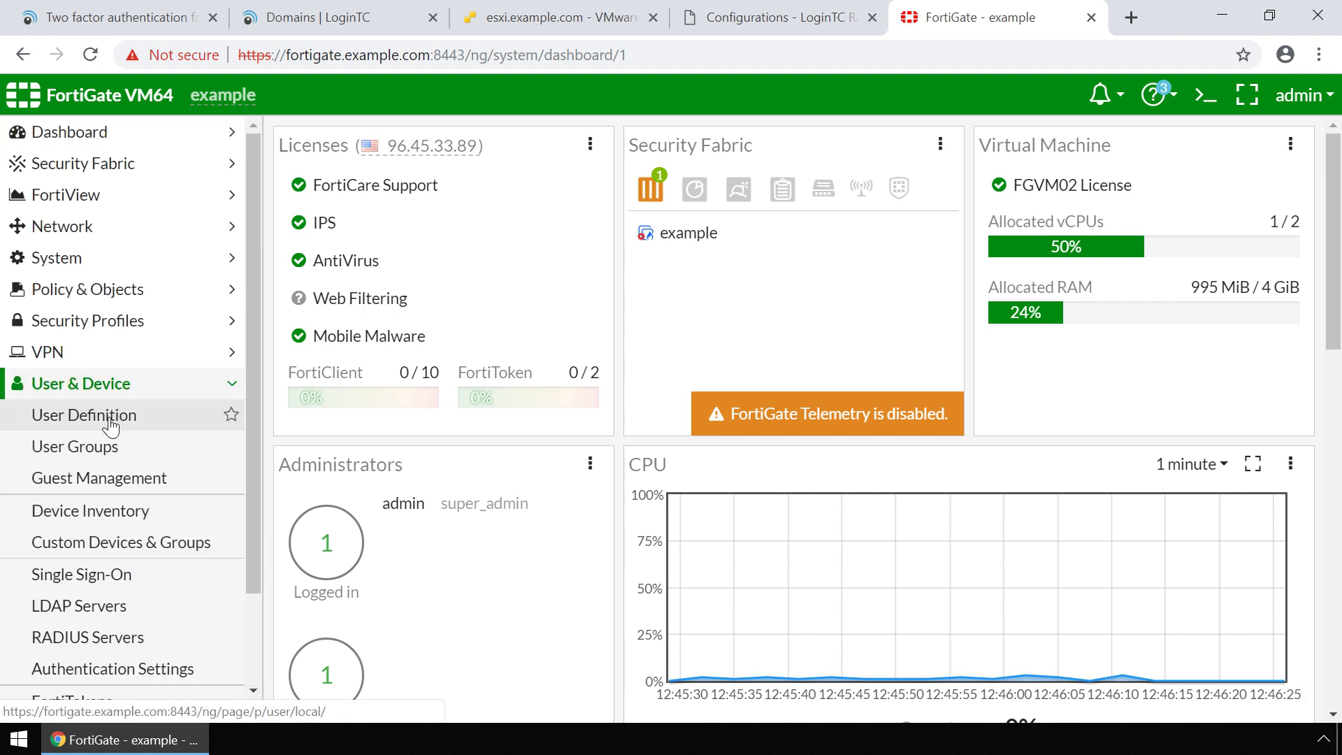
pyautogui.click(137, 637)
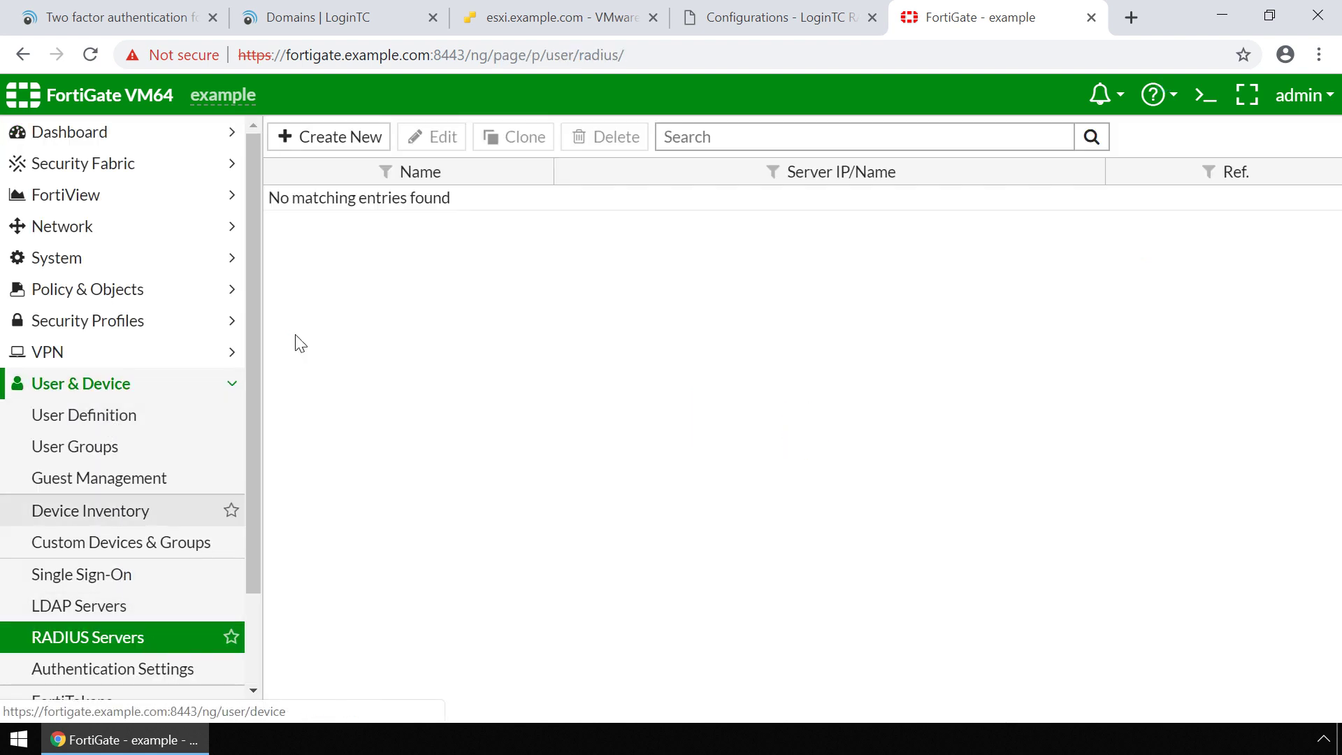
pyautogui.click(340, 136)
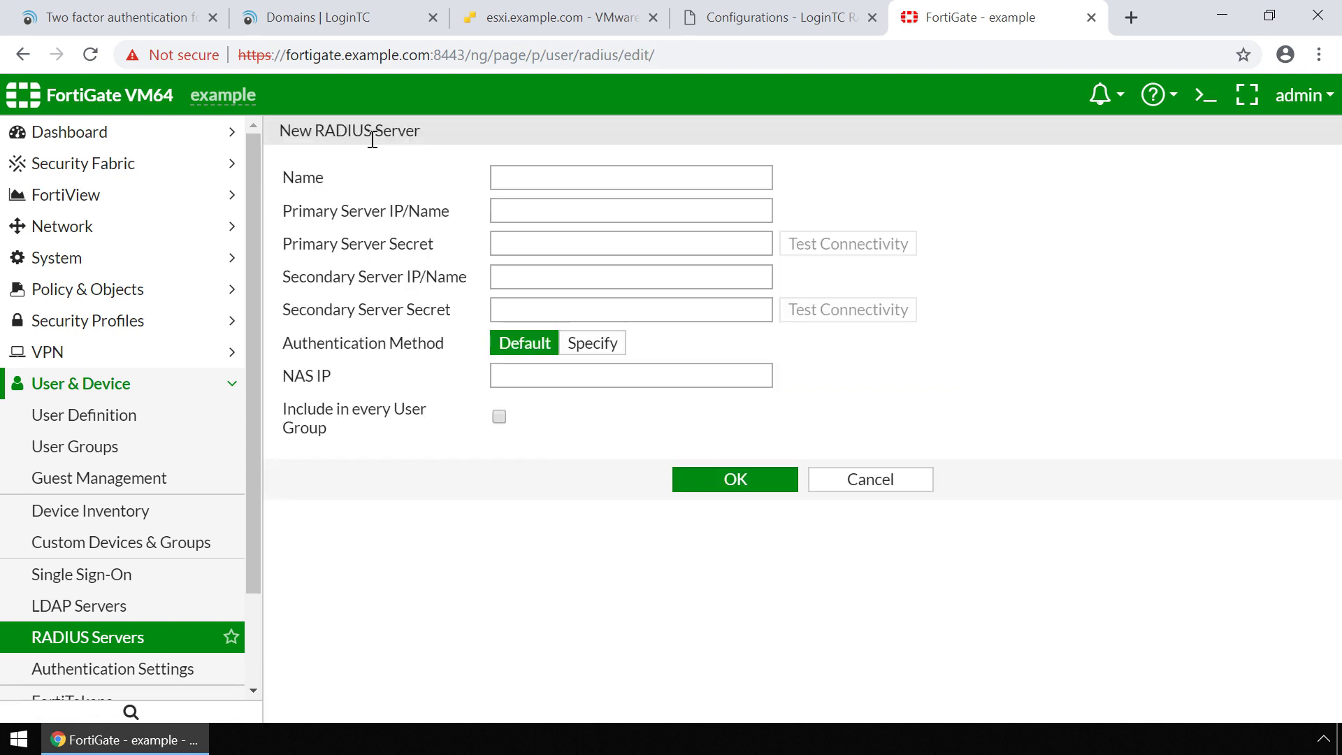
# Enter name LoginTC Radius, IP 10.0.10.162, the secret and PAP authentication, then save.
pyautogui.click(731, 184)
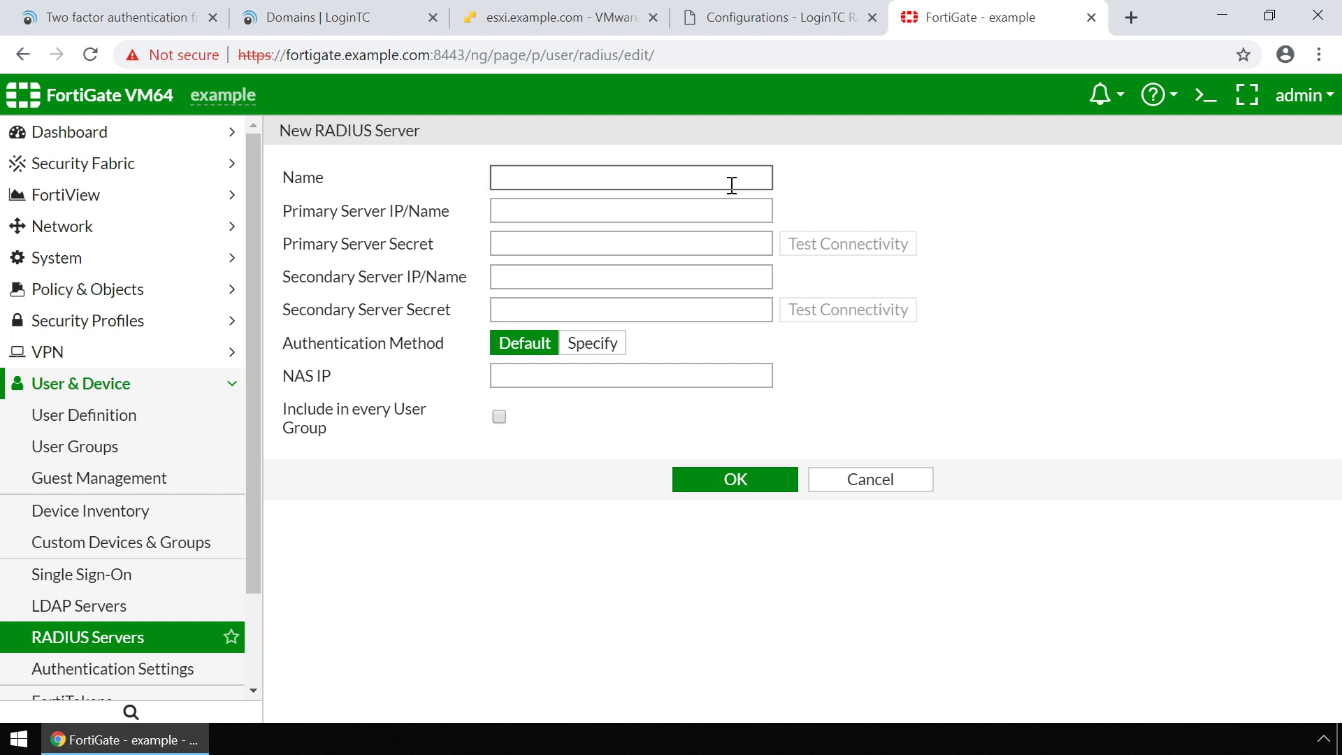
pyautogui.write('LoginTC Radius')
pyautogui.click(723, 208)
pyautogui.write('10.0.10.162')
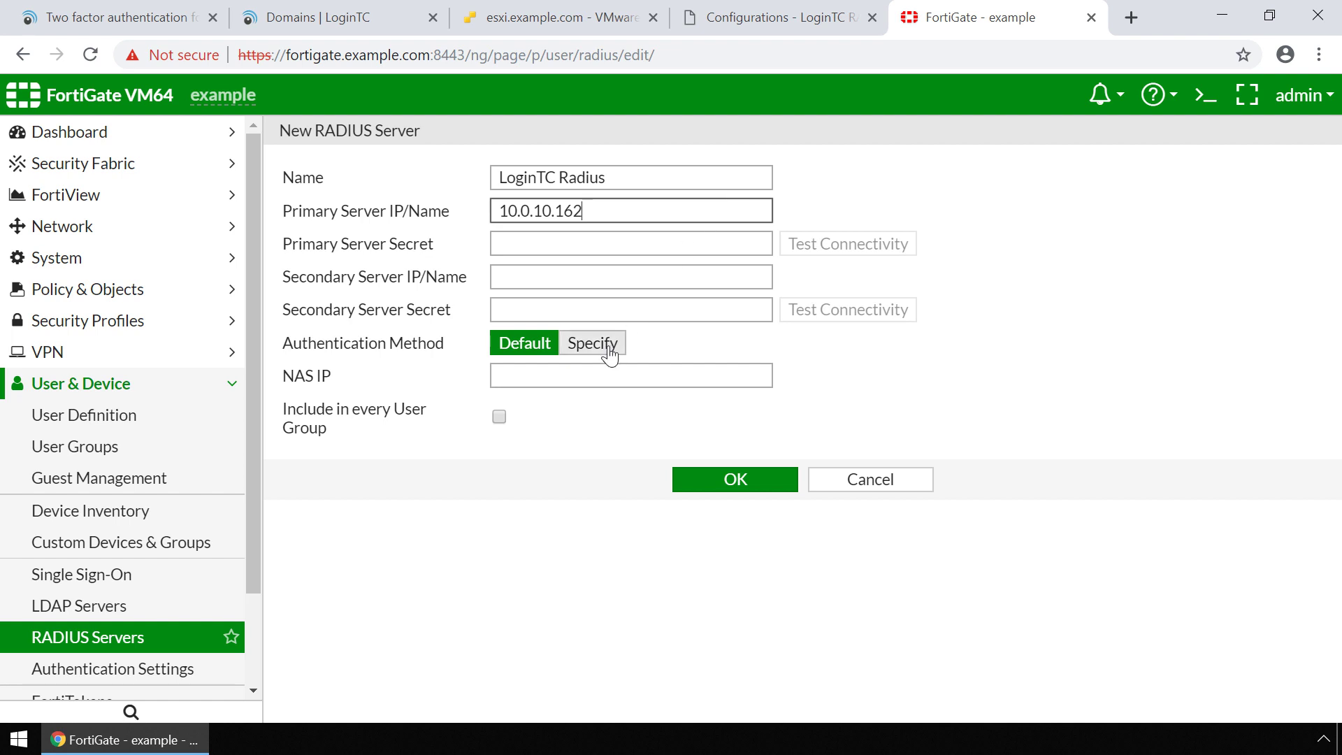
pyautogui.click(711, 244)
pyautogui.write('**********')
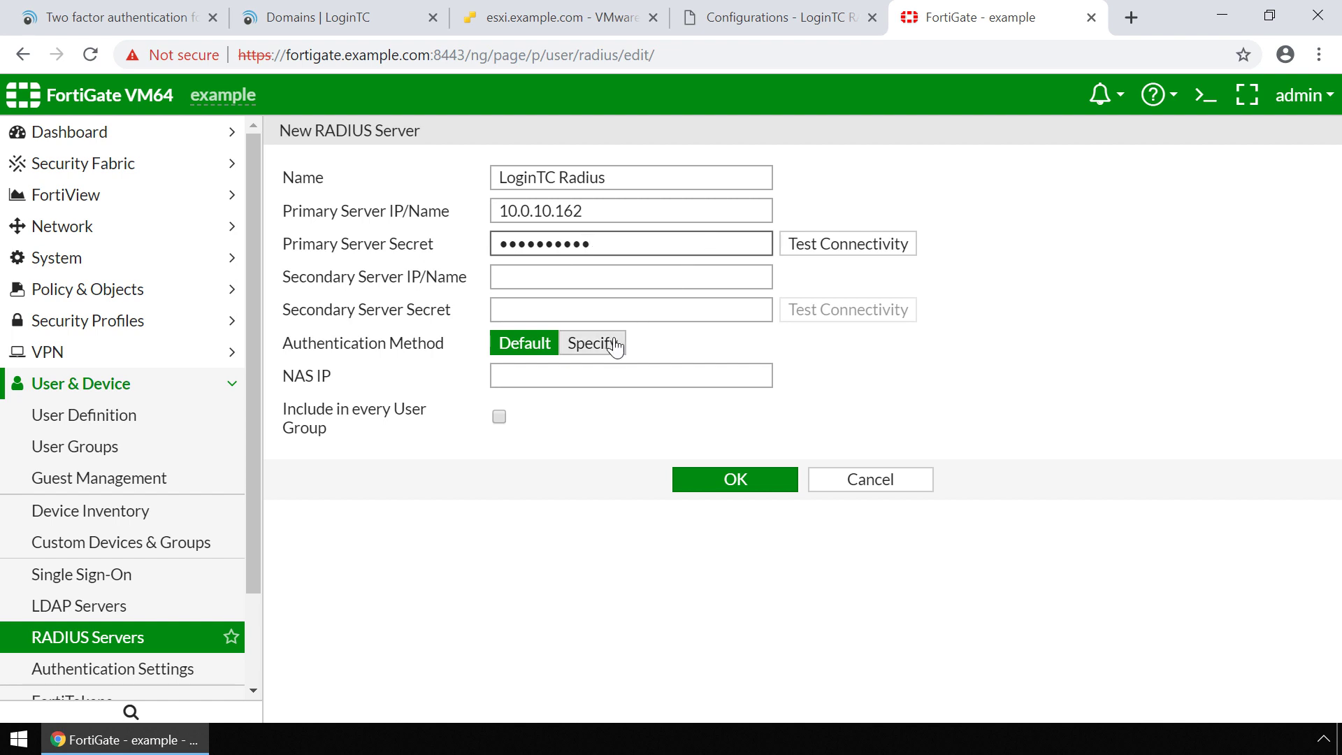
pyautogui.click(594, 343)
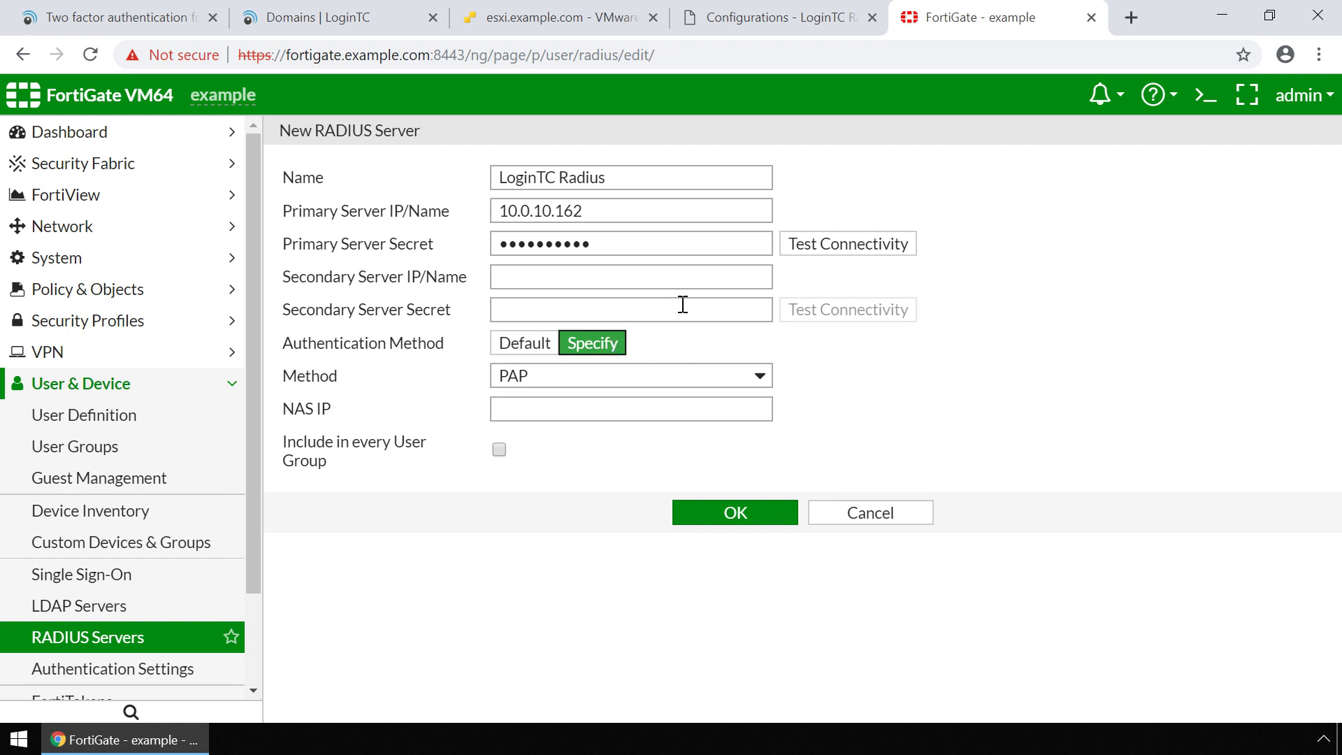
pyautogui.click(756, 516)
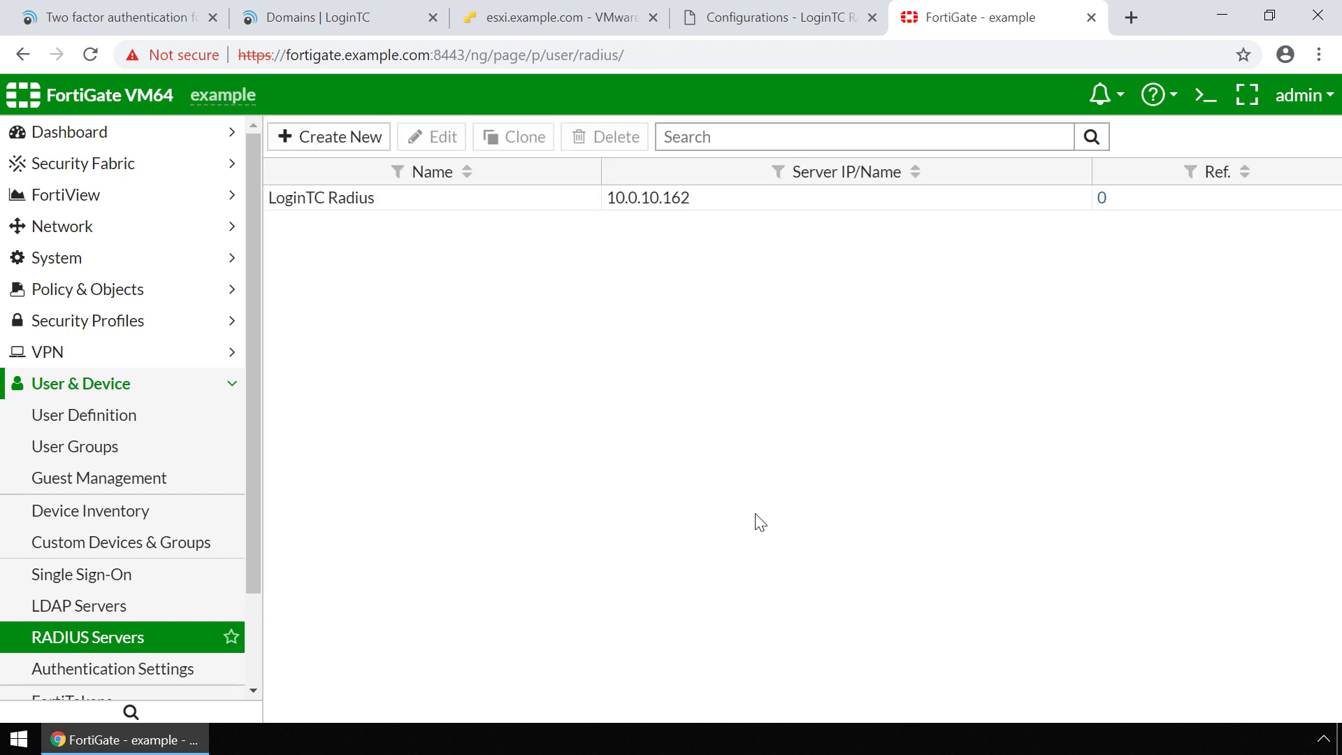
# Add a remote group match for LoginTC Radius, group SSLVPN-Users, to the SSLVPN user group.
pyautogui.click(141, 458)
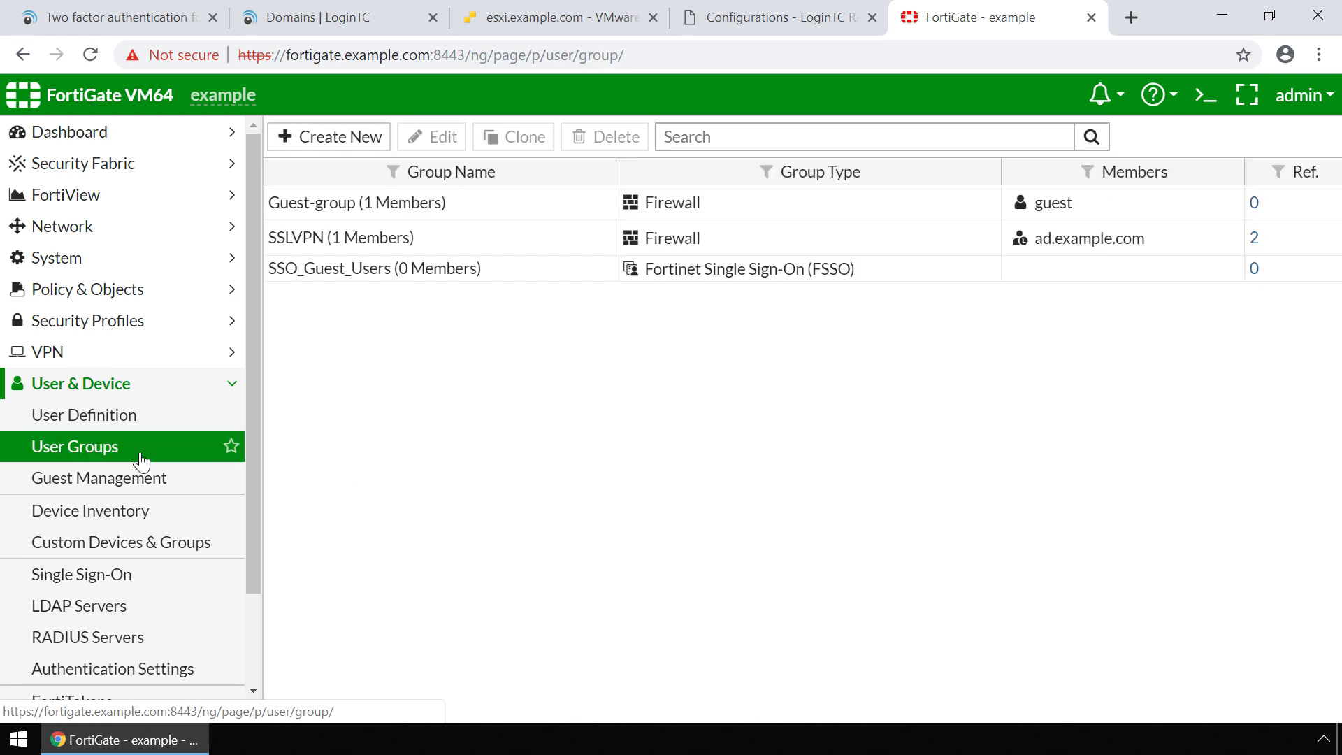
pyautogui.click(457, 239)
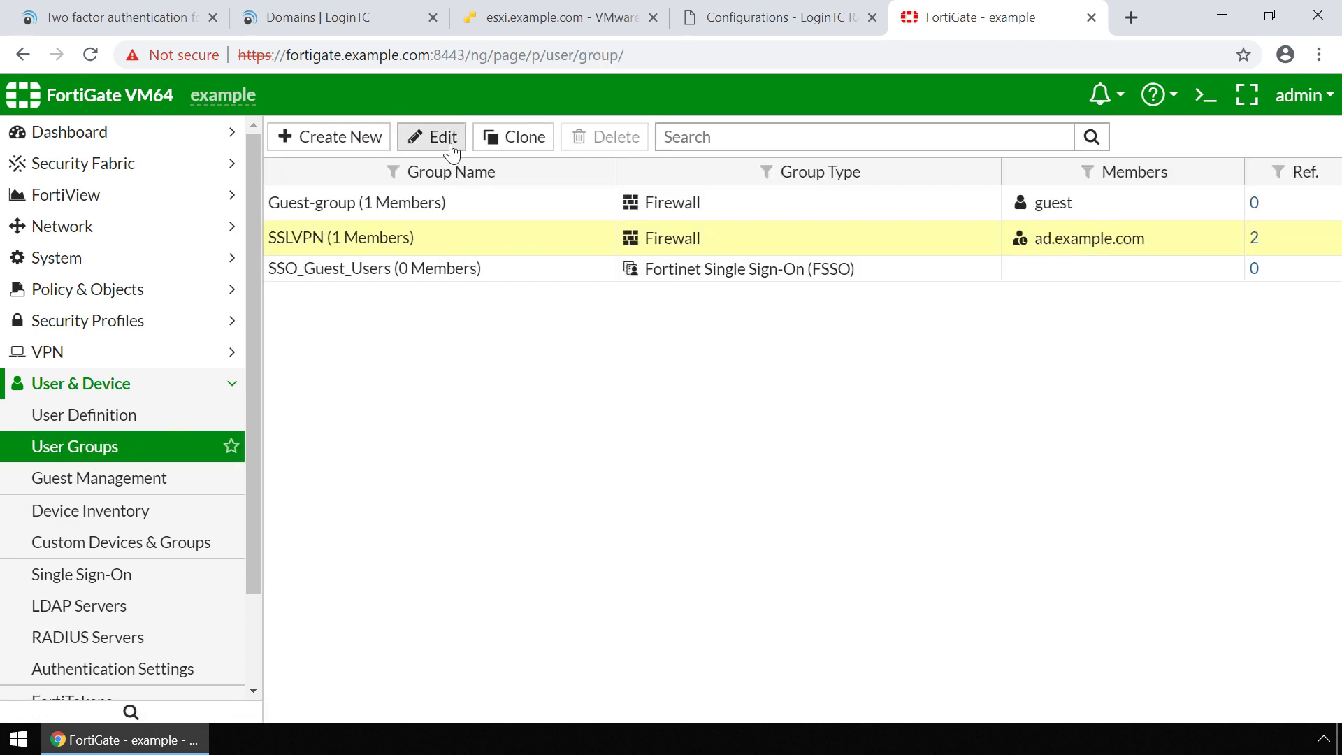
pyautogui.click(452, 148)
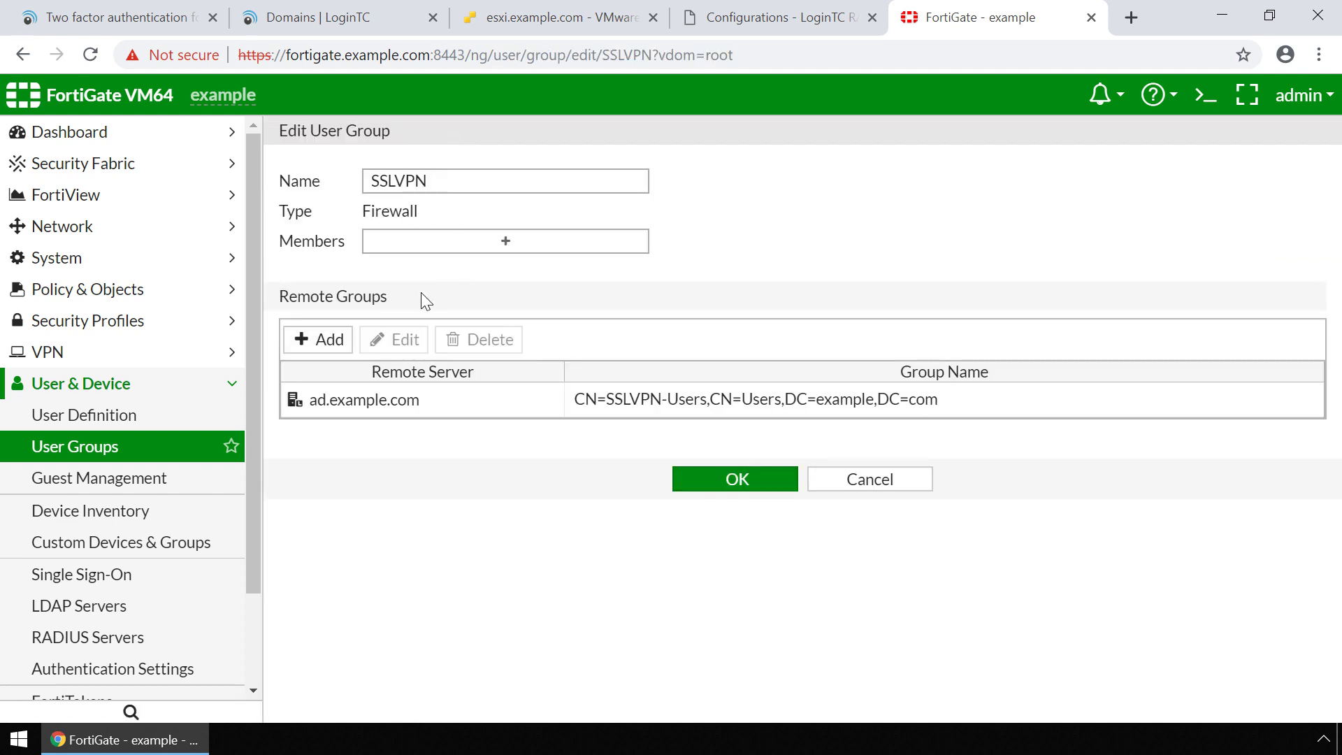
pyautogui.click(328, 340)
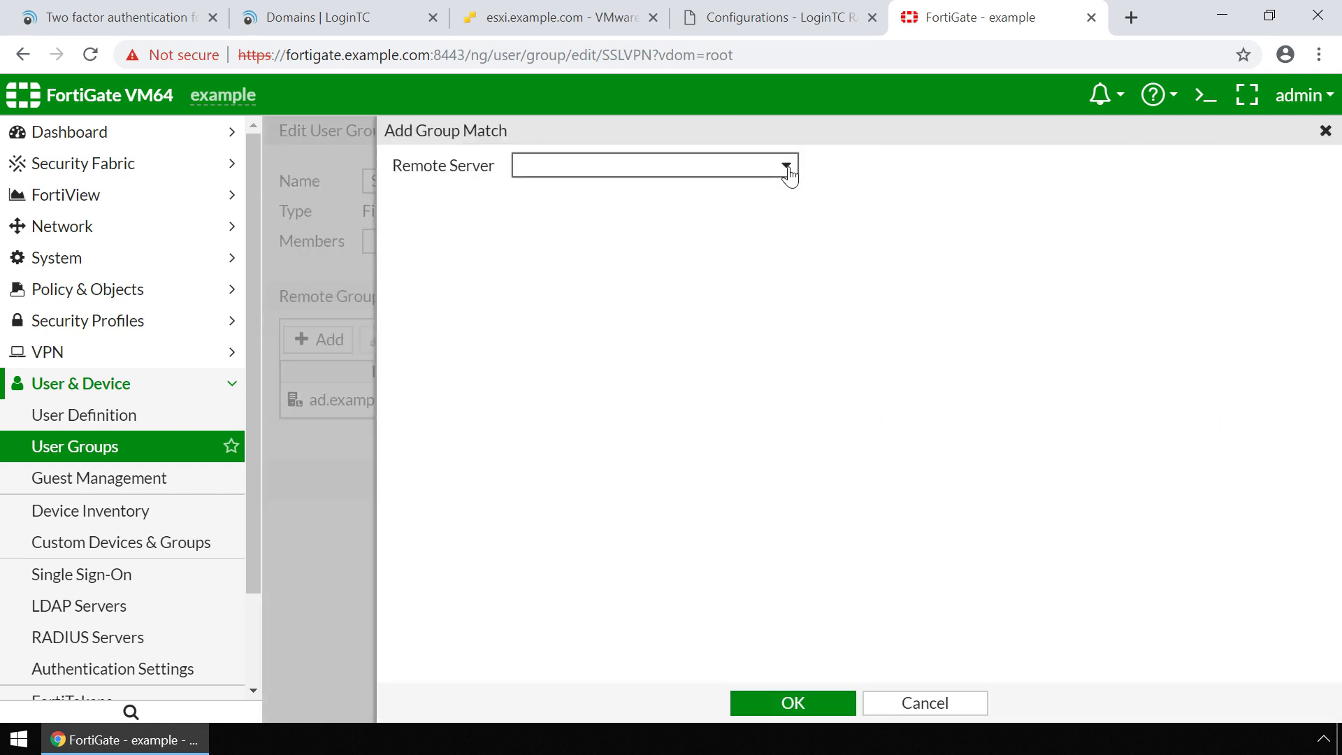
pyautogui.click(788, 170)
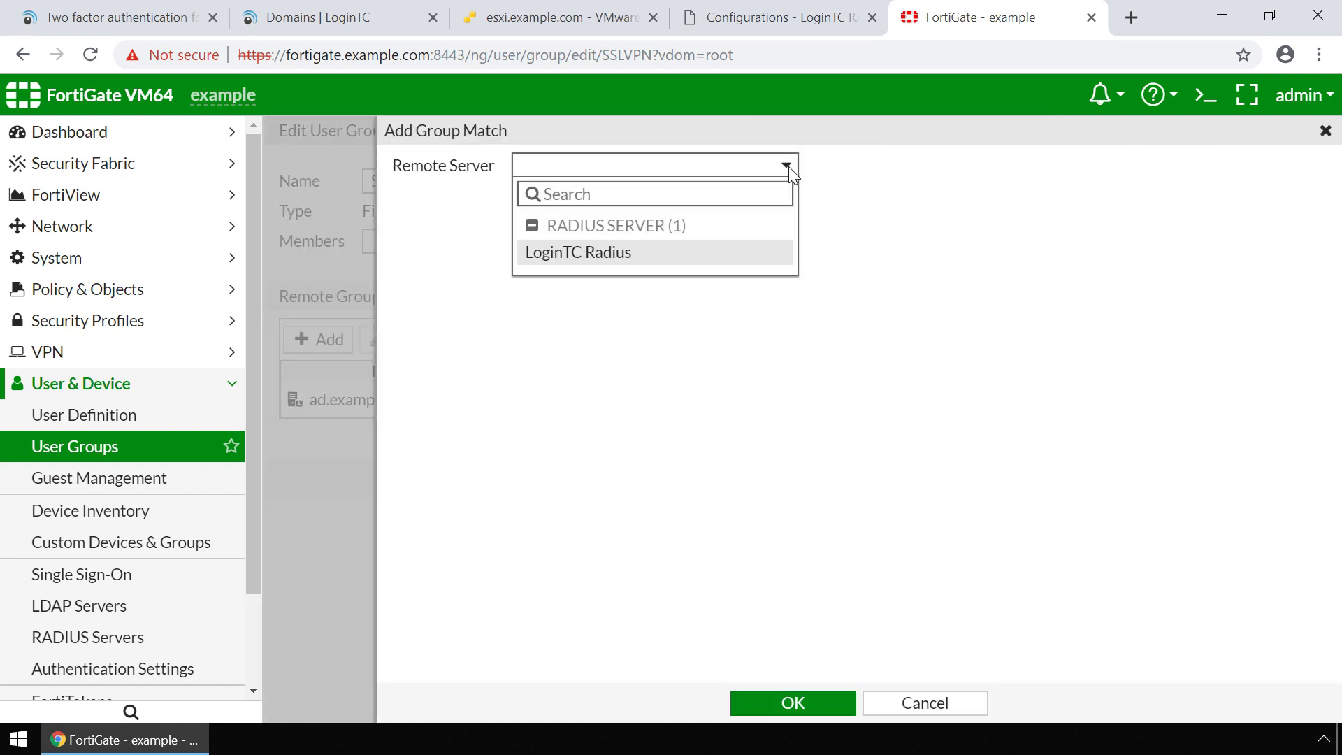
pyautogui.click(686, 256)
pyautogui.click(687, 197)
pyautogui.write('SSLVPN-Users')
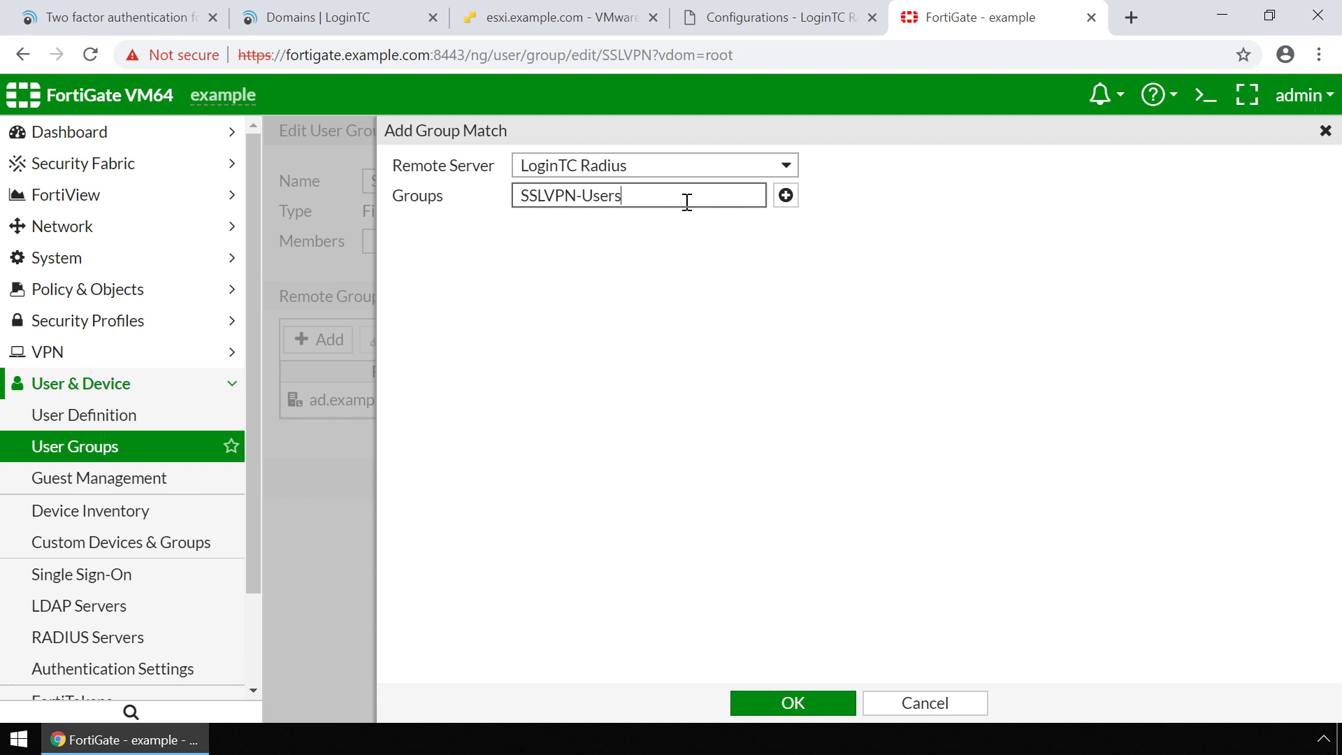
pyautogui.click(793, 702)
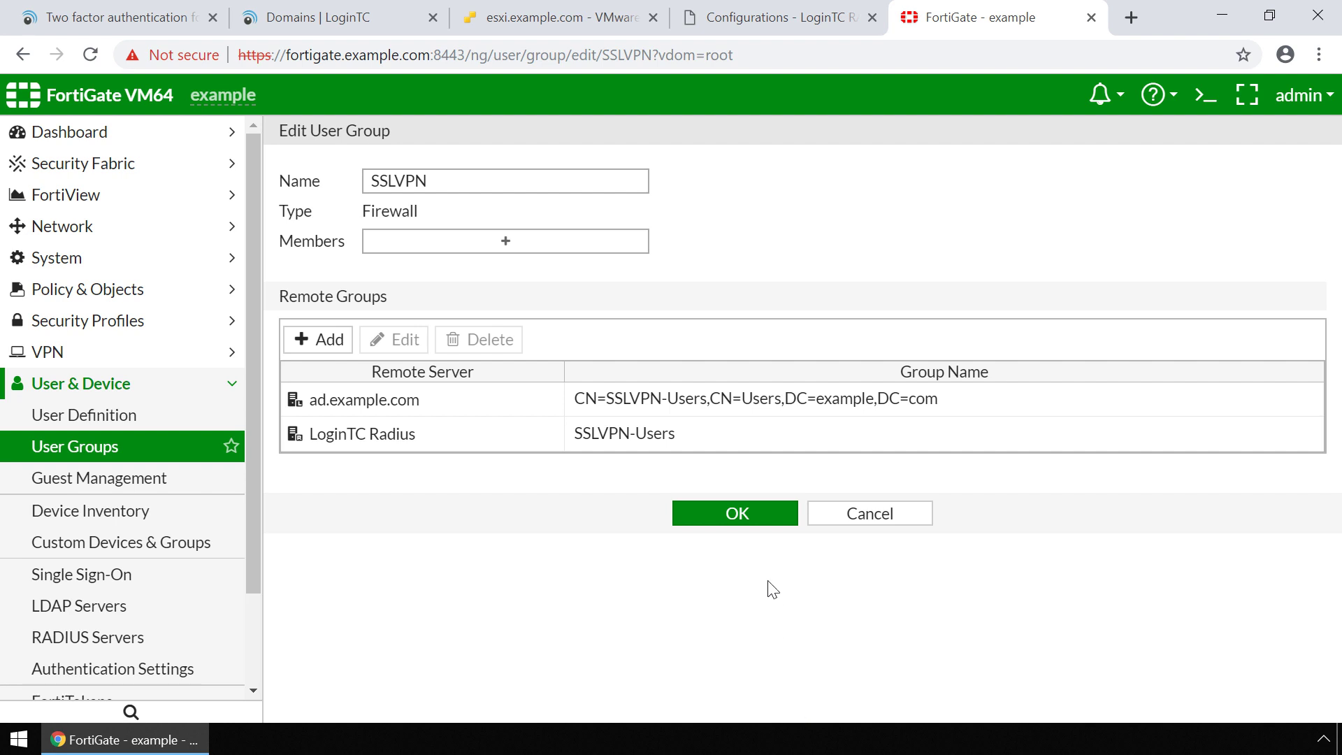
# Delete the ad.example.com group match and save the SSLVPN group.
pyautogui.click(526, 408)
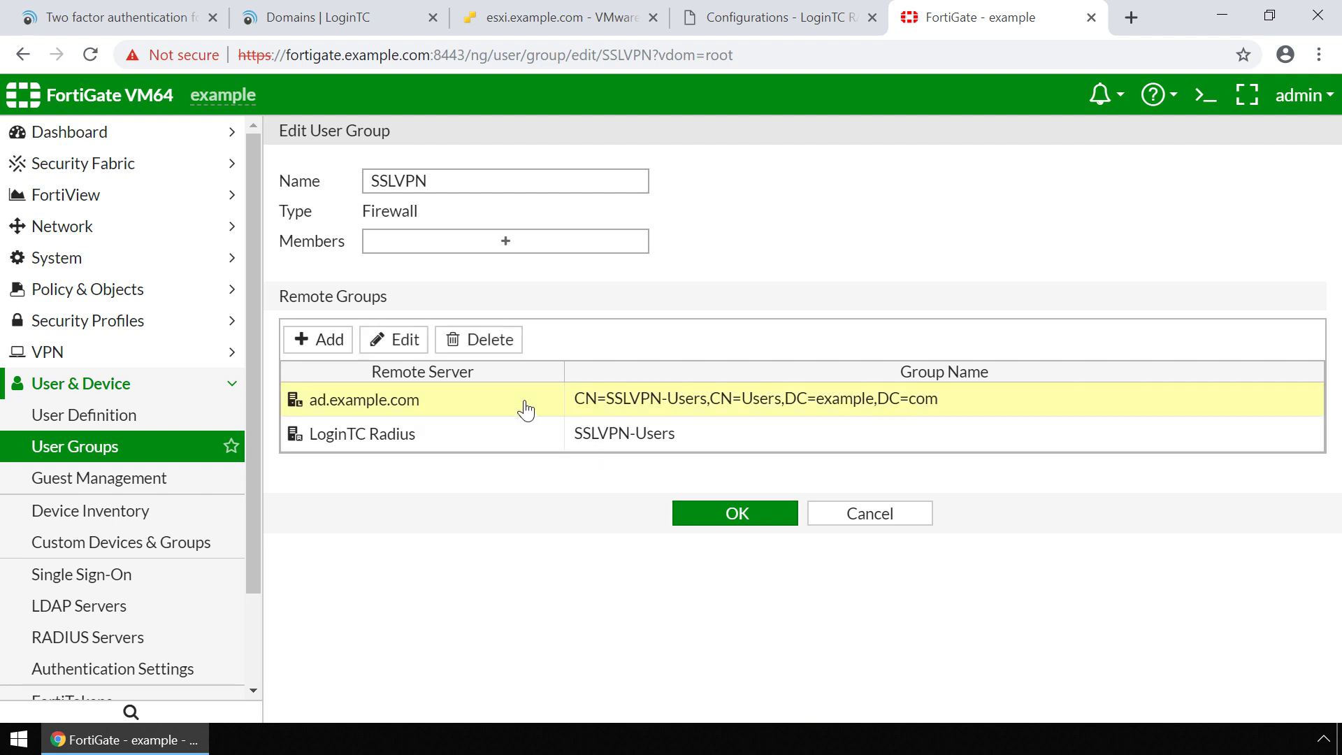
pyautogui.click(488, 340)
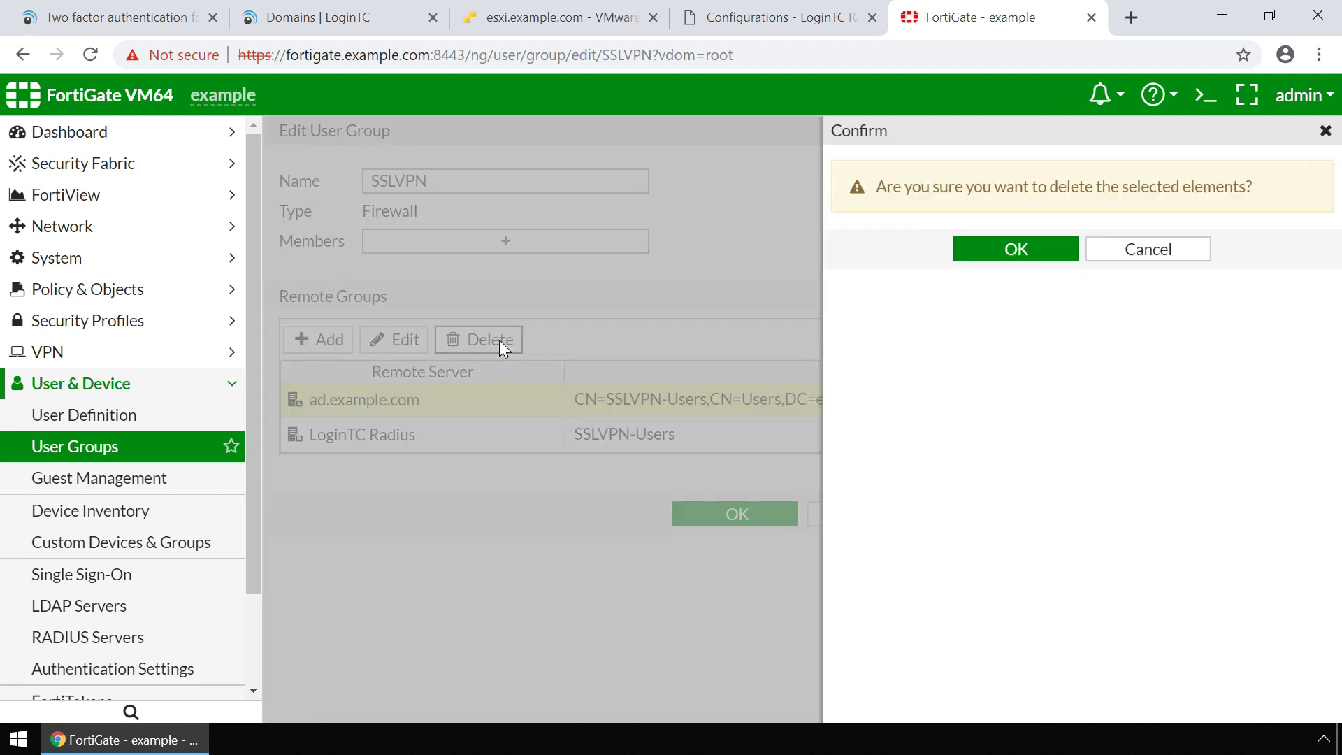
pyautogui.click(1015, 250)
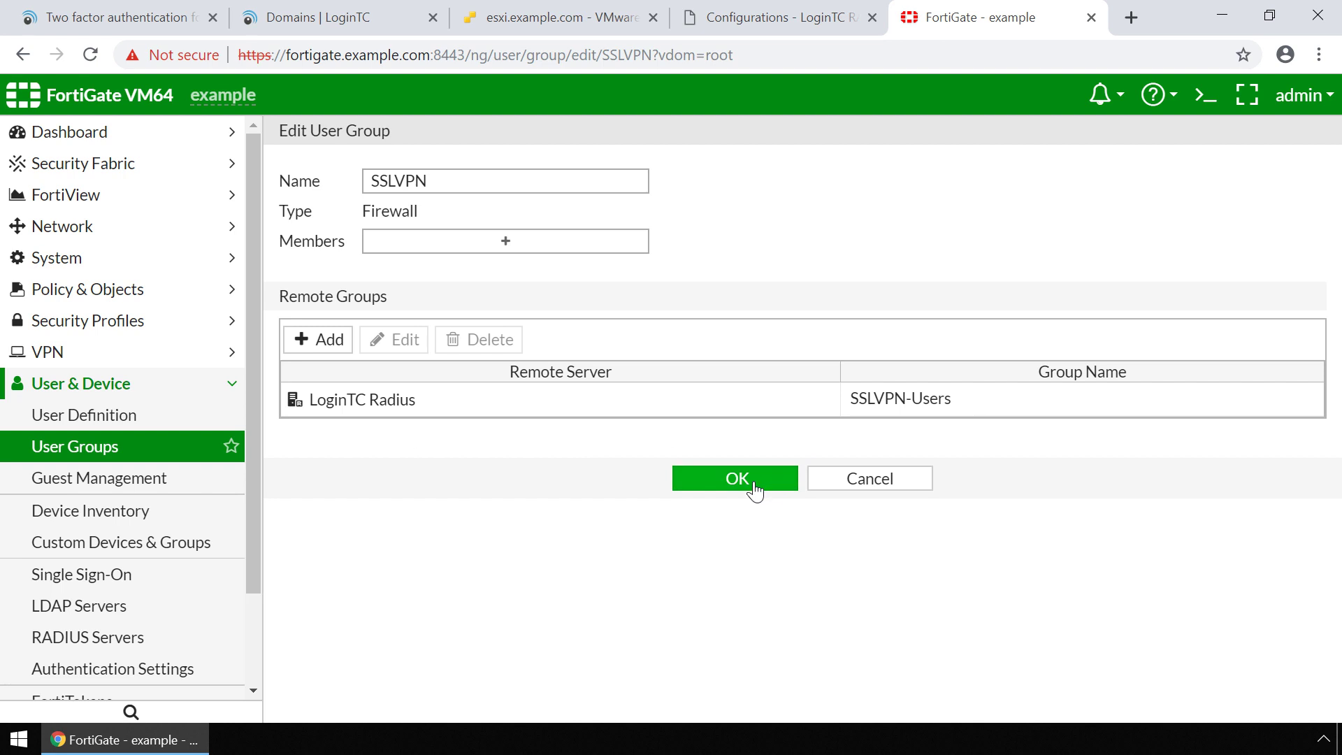
pyautogui.click(755, 482)
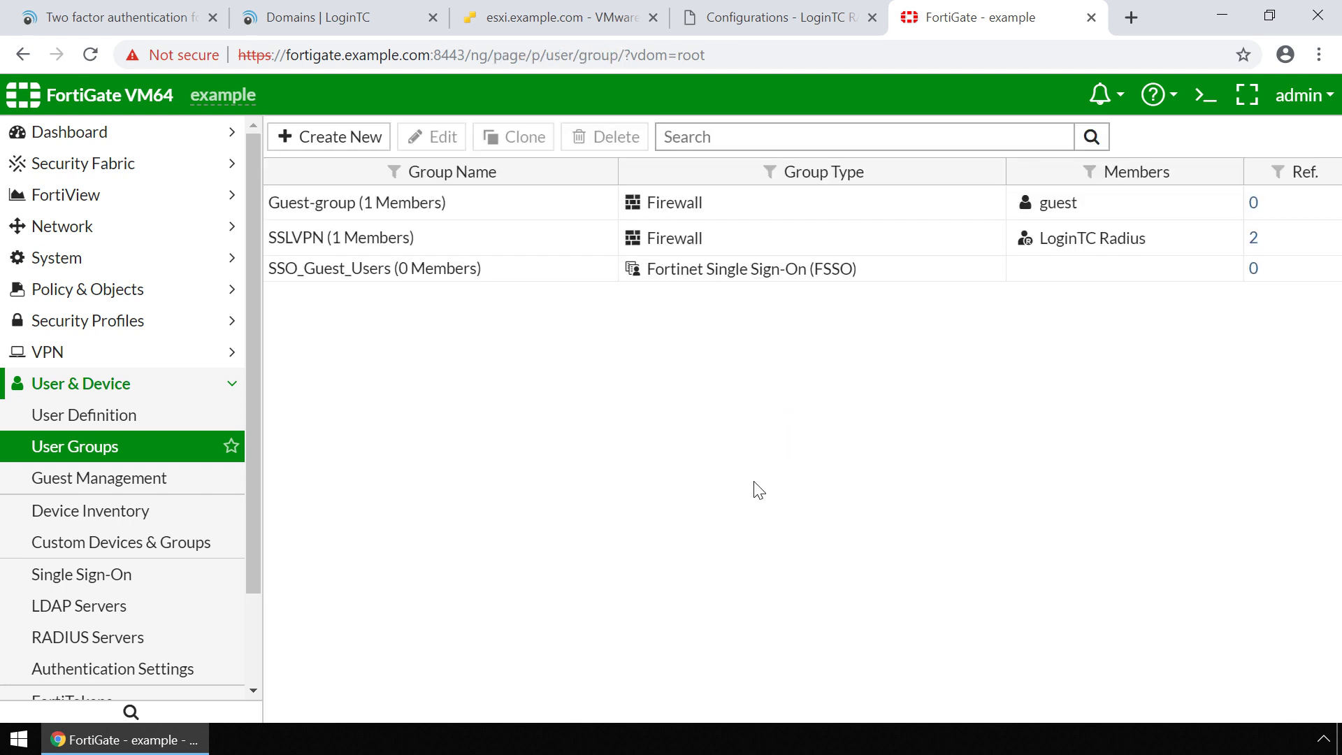
# Navigate to VPN > SSL-VPN Settings to review the Authentication/Portal Mapping.
pyautogui.click(98, 352)
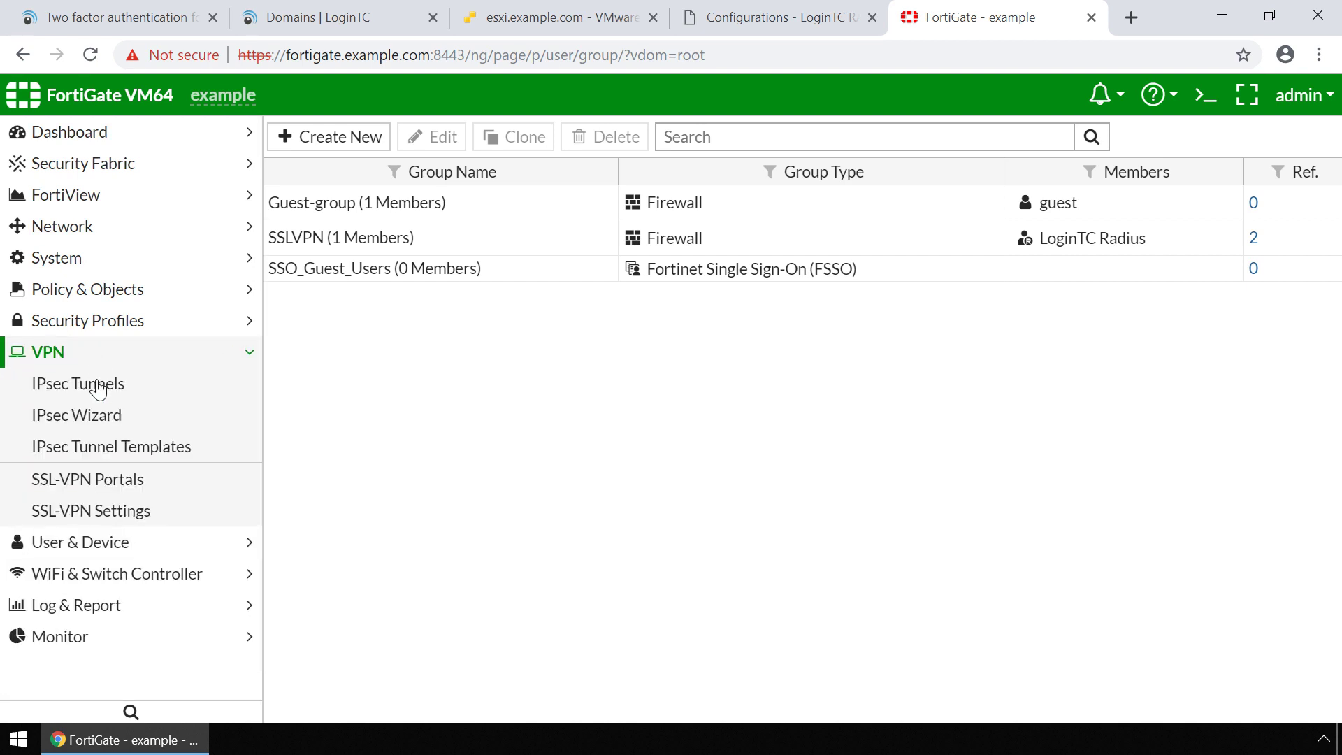
pyautogui.click(107, 510)
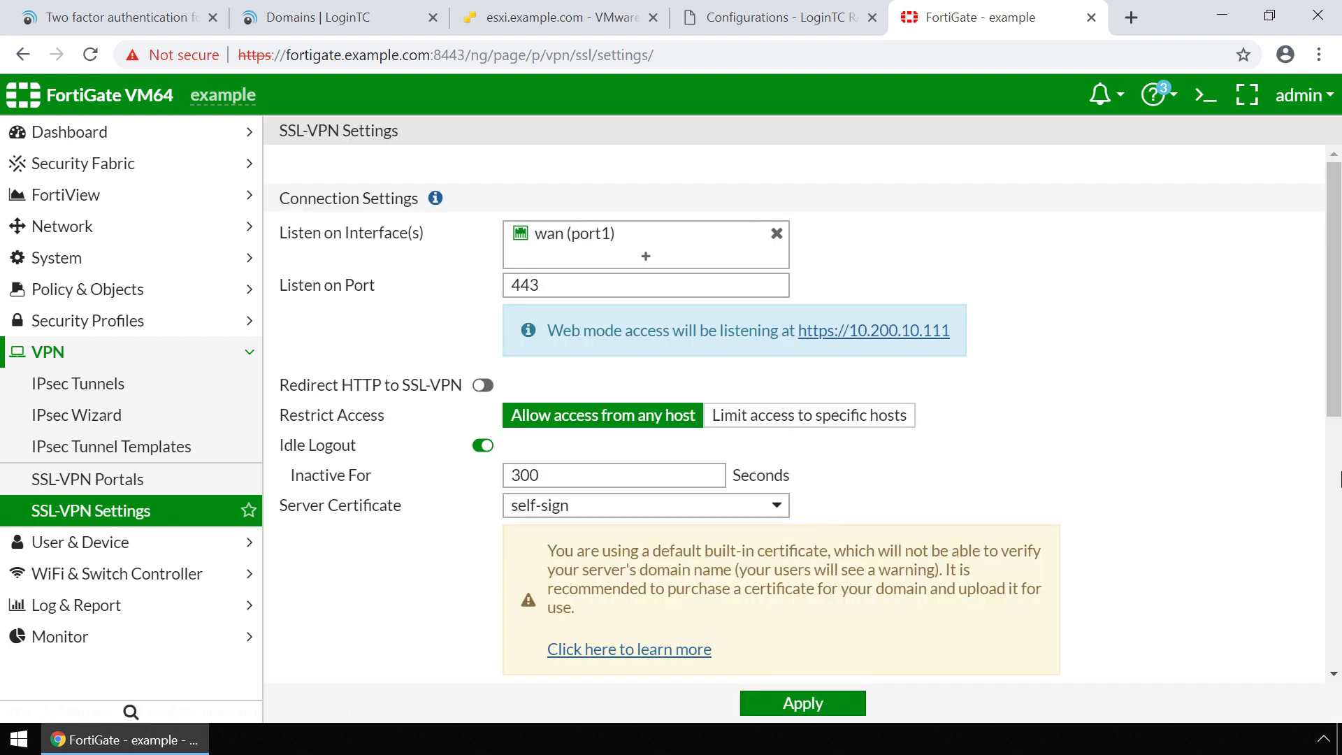
pyautogui.scroll(-3, 1295, 568)
pyautogui.scroll(-3, 1294, 568)
pyautogui.scroll(-3, 1294, 568)
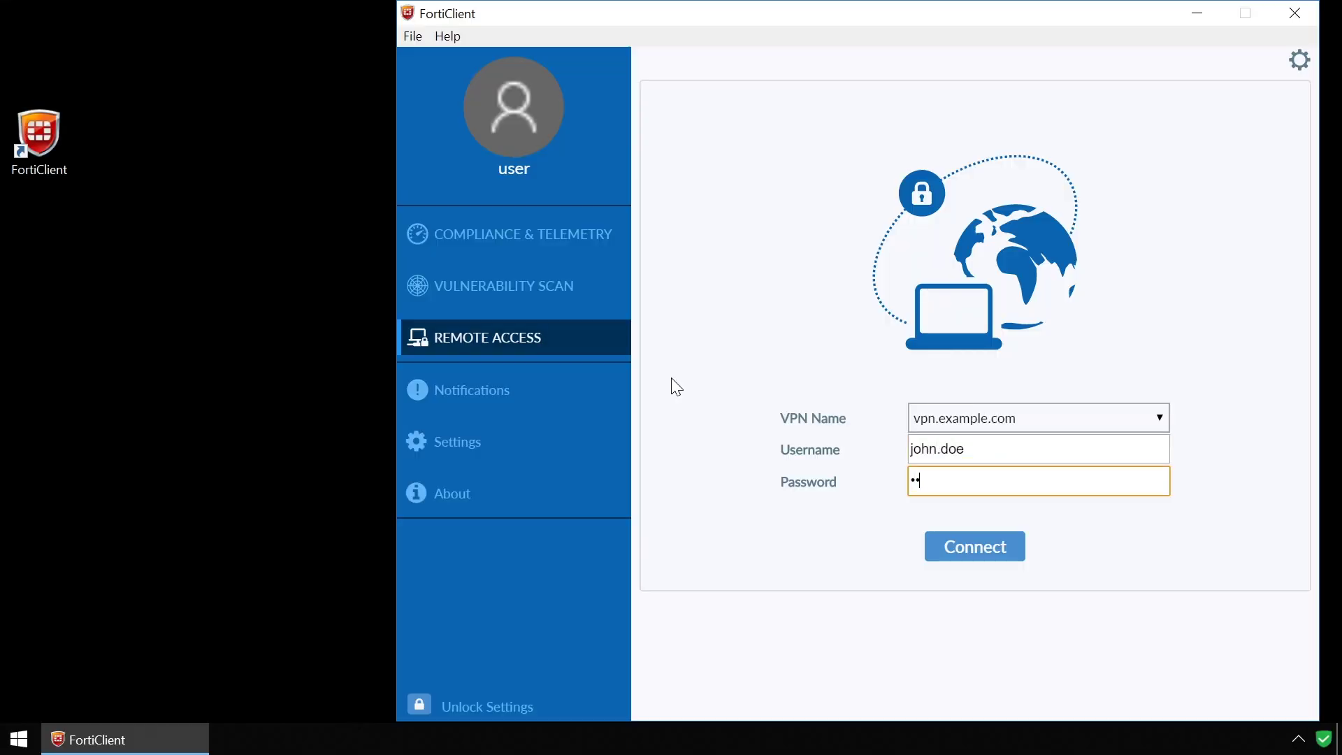
# Submit the john.doe VPN login and answer the LoginTC challenge with 1 for app-based approval.
pyautogui.press('Return')
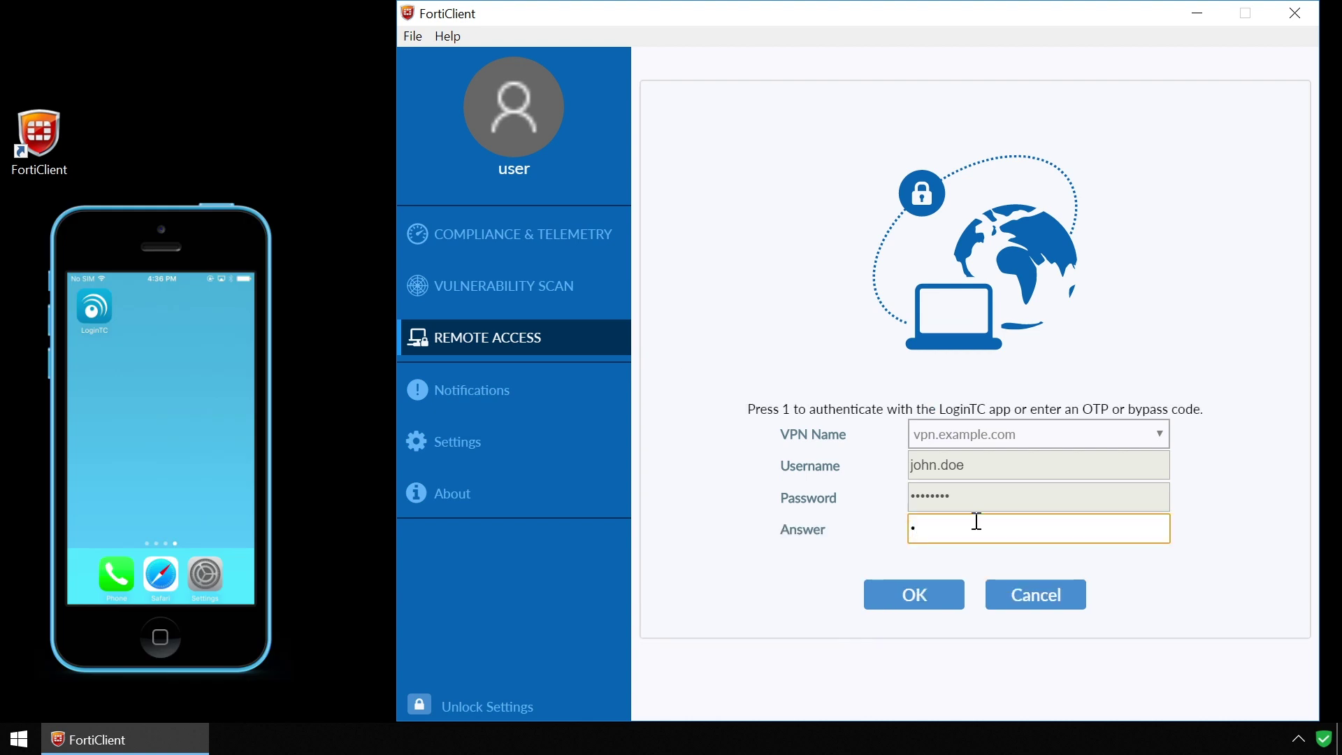
pyautogui.click(944, 602)
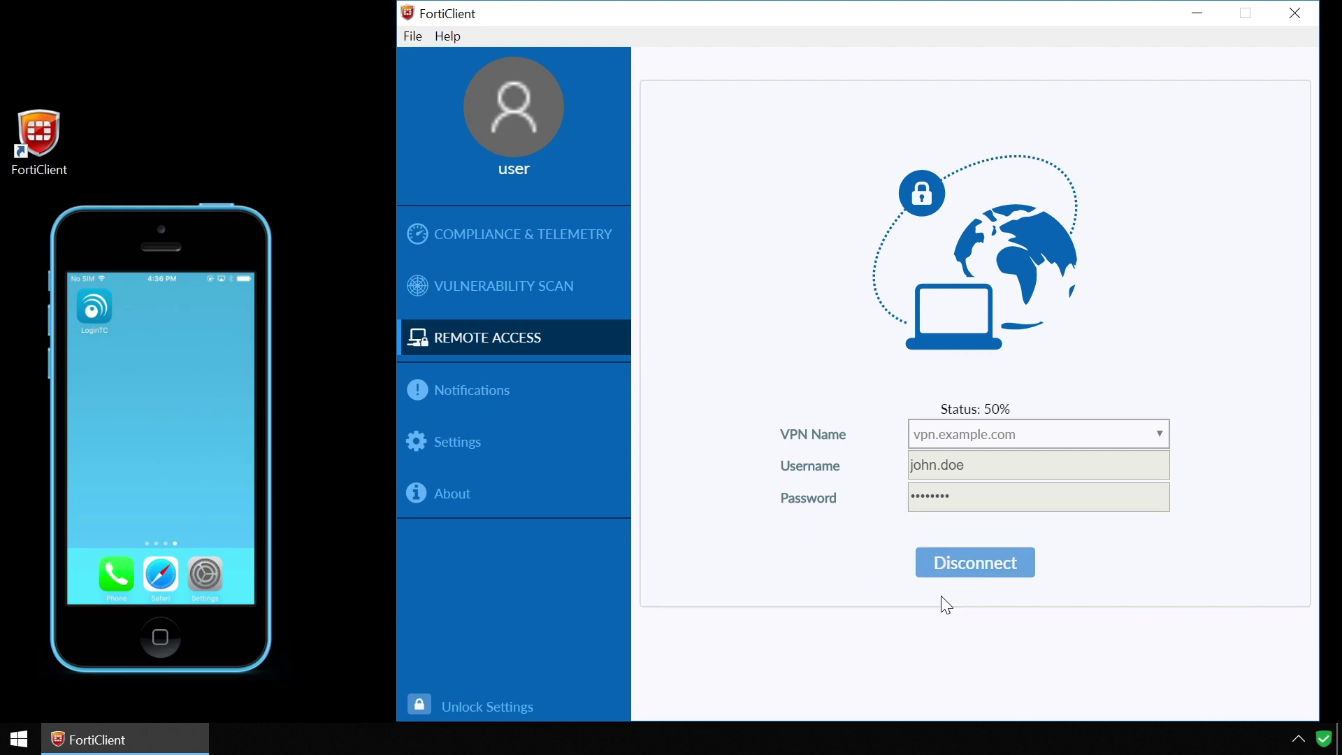